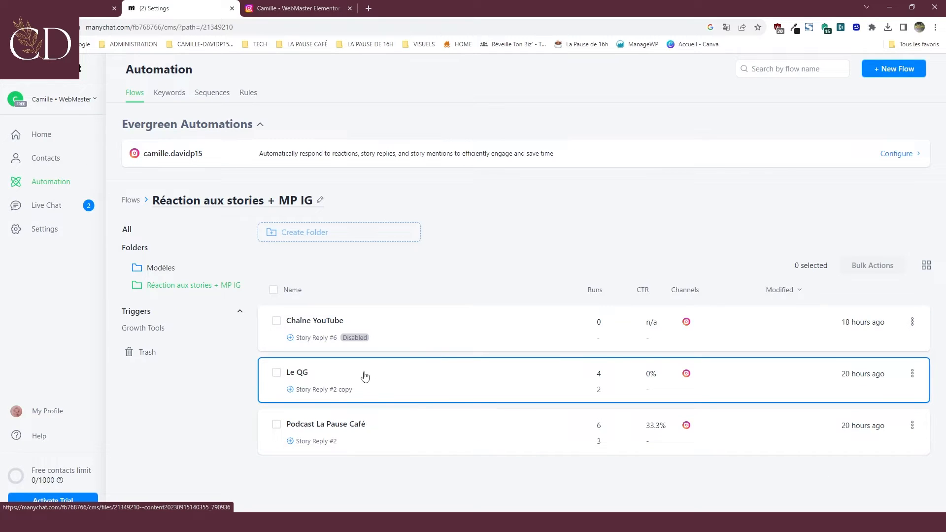
# - Try to activate the story reply trigger of the Chaîne YouTube flow, and return to the Réaction aux stories + MP IG folder
pyautogui.click(388, 335)
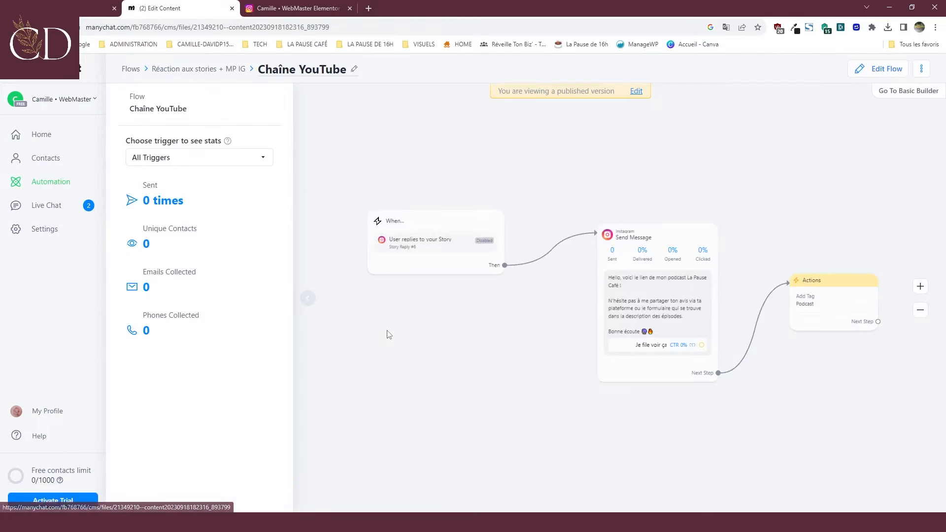
pyautogui.click(435, 247)
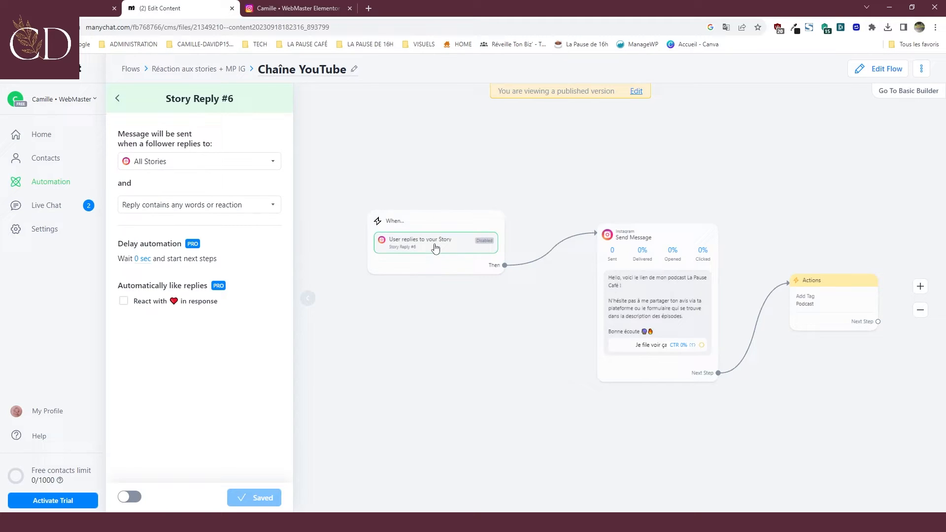
pyautogui.click(138, 499)
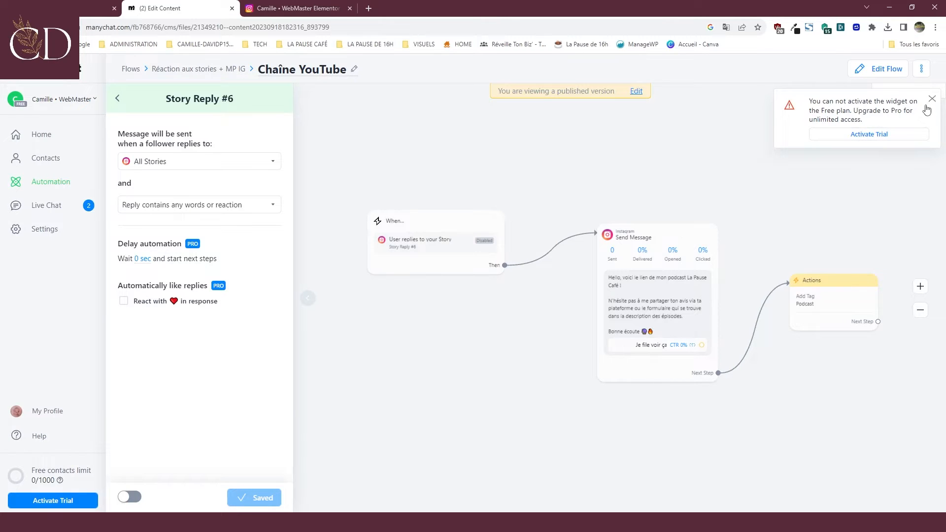
pyautogui.click(209, 74)
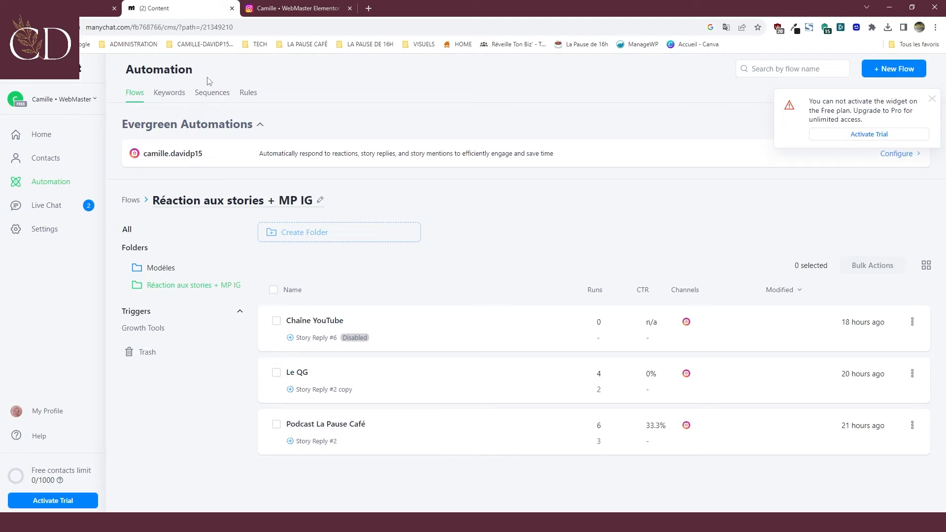
pyautogui.click(933, 100)
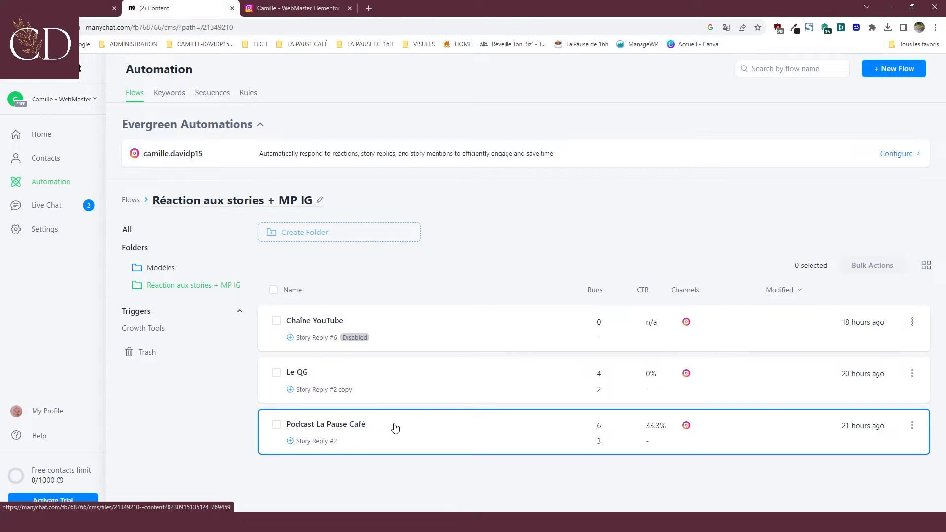
# - Examine the Podcast La Pause Café flow's story reply trigger, its message statistics and the link behind the message button
pyautogui.click(439, 428)
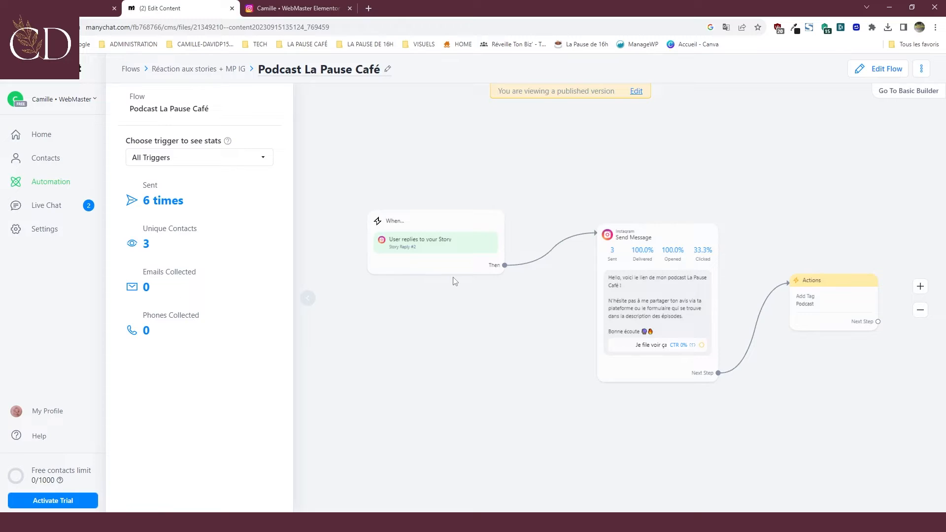
pyautogui.scroll(4, 450, 281)
pyautogui.moveTo(465, 302); pyautogui.dragTo(569, 358)
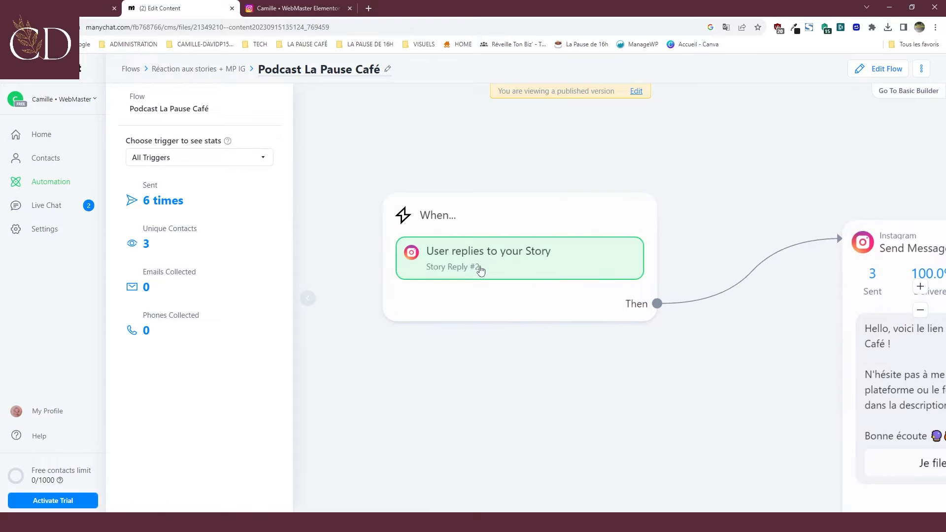
pyautogui.click(476, 261)
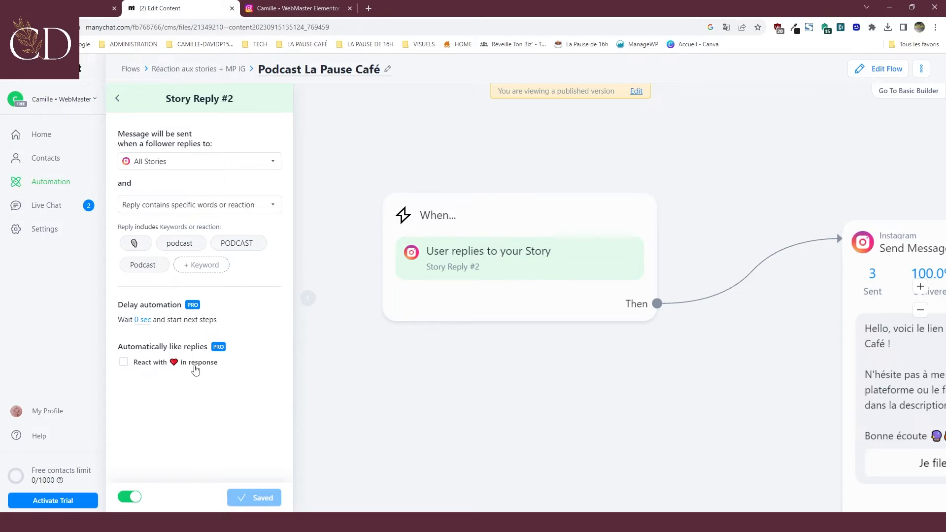
pyautogui.moveTo(619, 347); pyautogui.dragTo(522, 352)
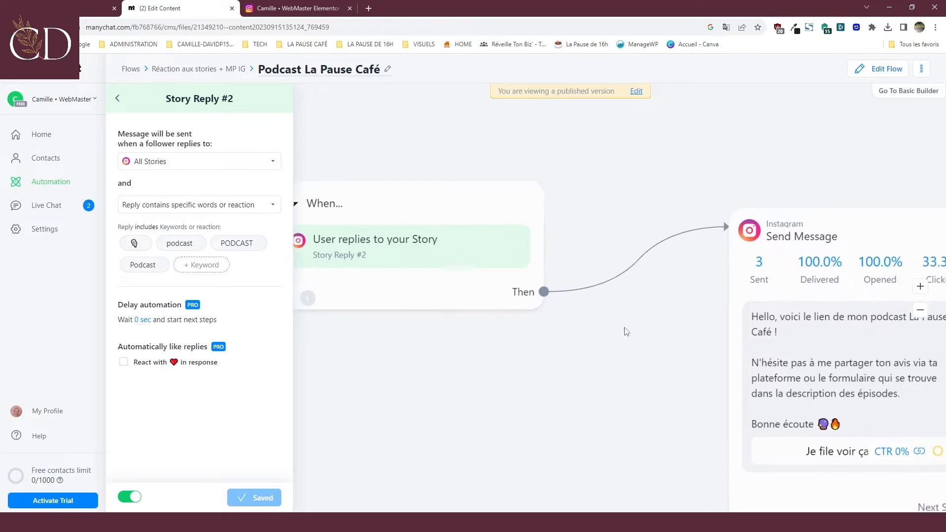
pyautogui.moveTo(661, 343); pyautogui.dragTo(380, 228)
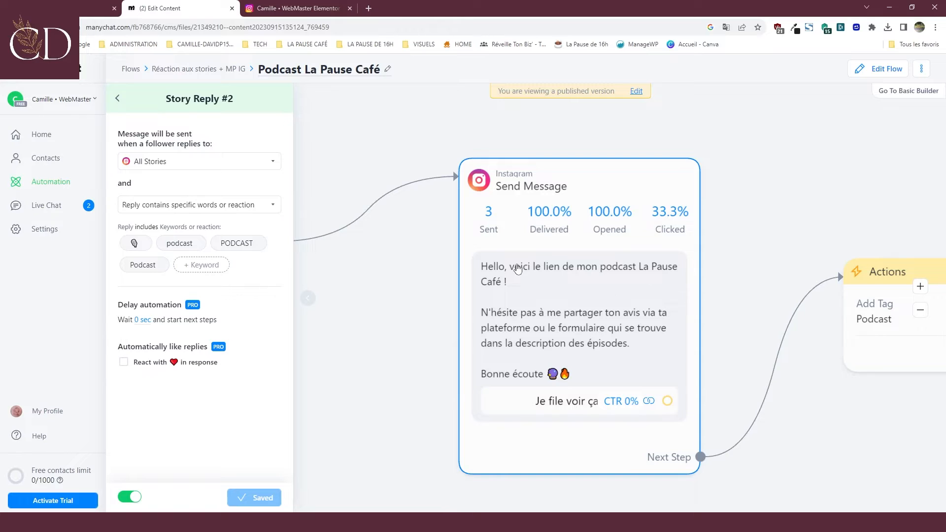
pyautogui.click(529, 288)
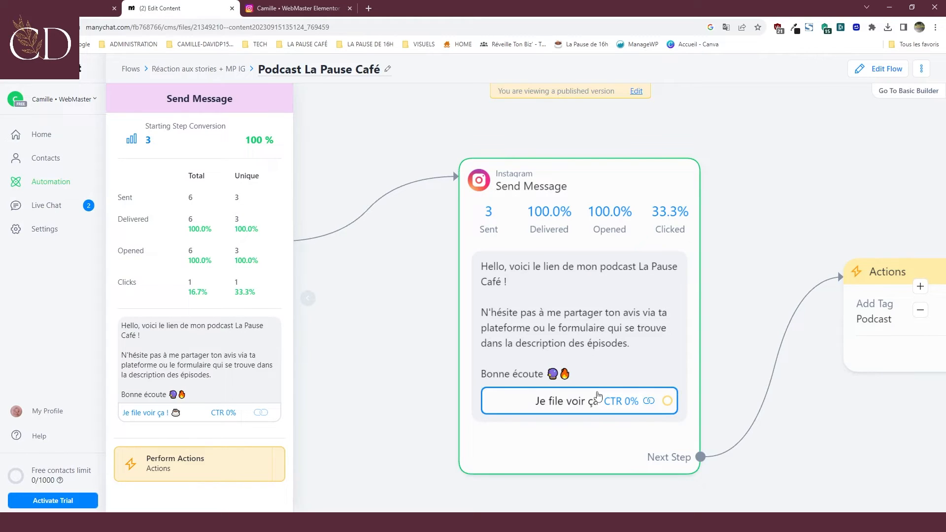
pyautogui.moveTo(599, 388)
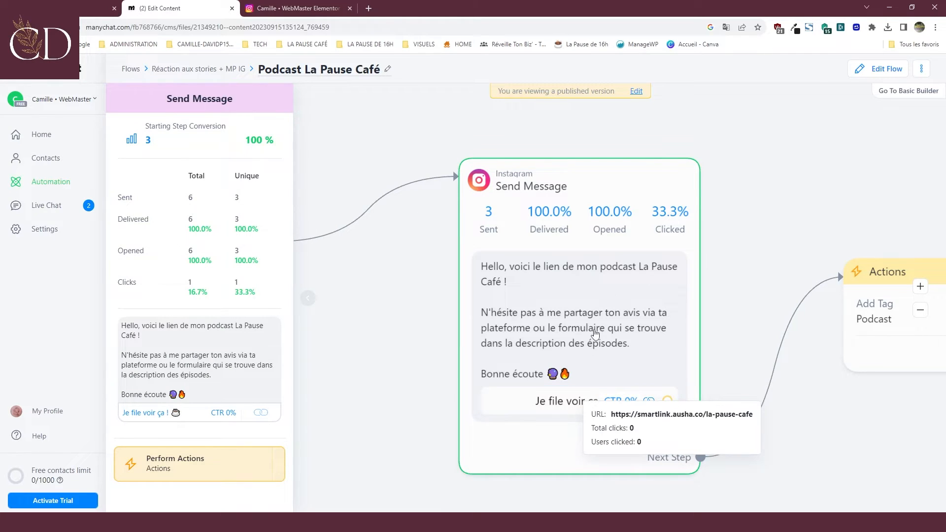
# - Edit the podcast message's "Je file voir ça !" button, trying additional actions on it and turning them off again
pyautogui.click(636, 91)
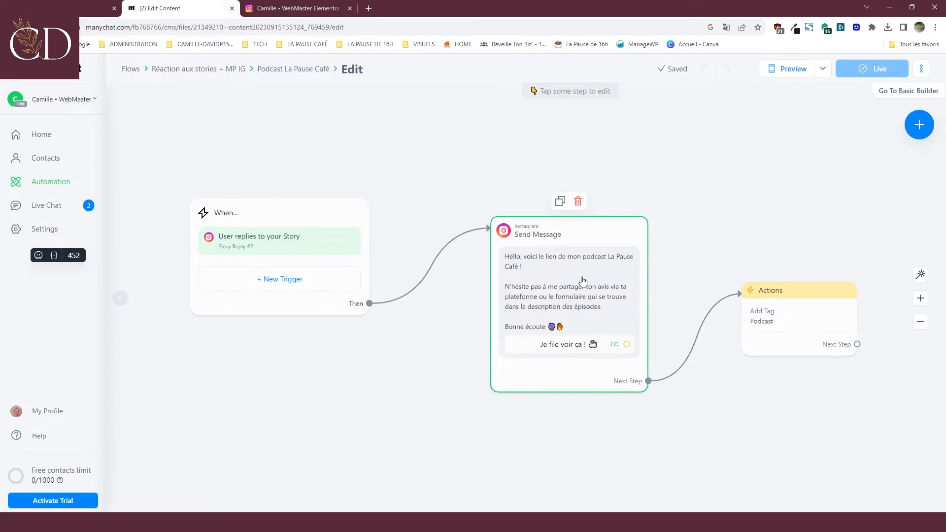
pyautogui.click(583, 280)
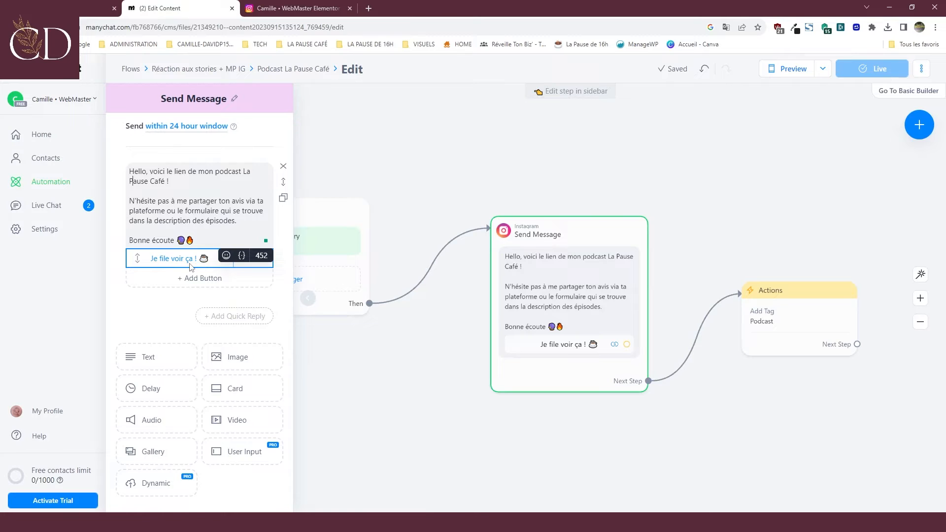
pyautogui.click(191, 264)
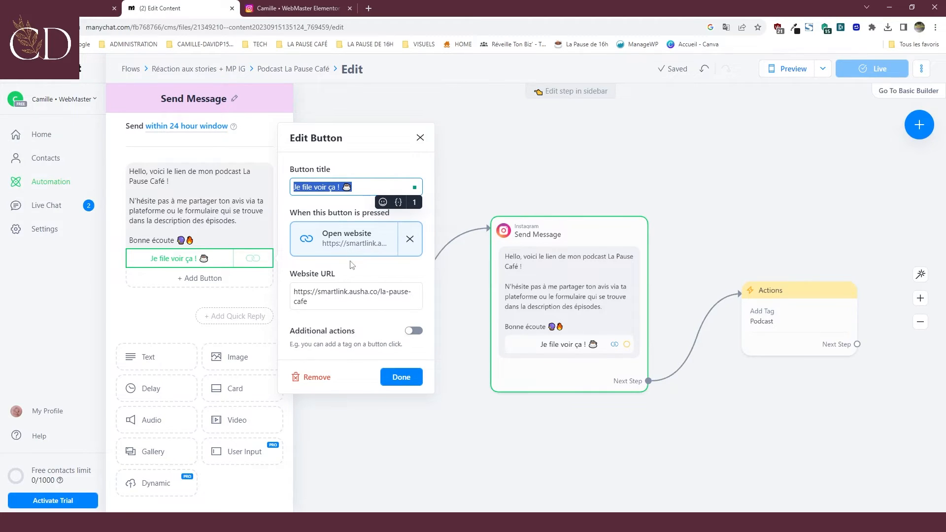
pyautogui.click(414, 330)
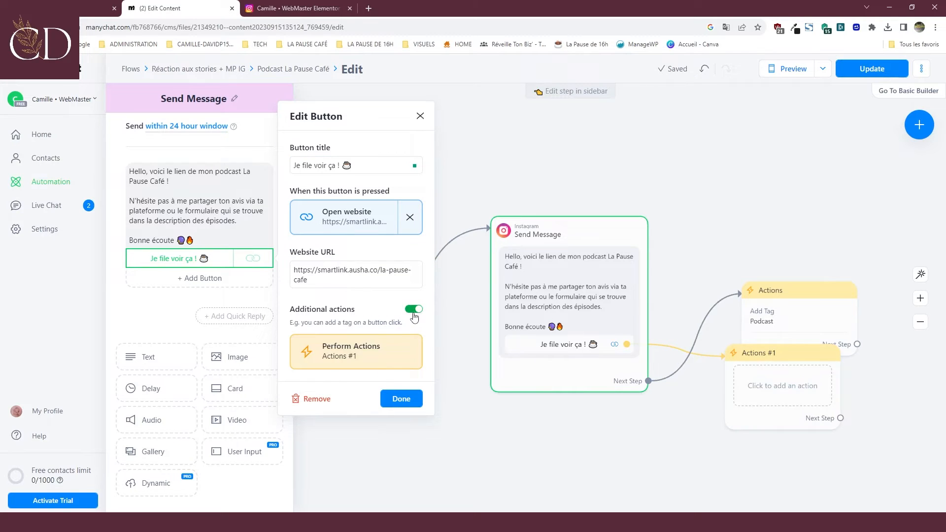
pyautogui.click(414, 309)
pyautogui.click(398, 378)
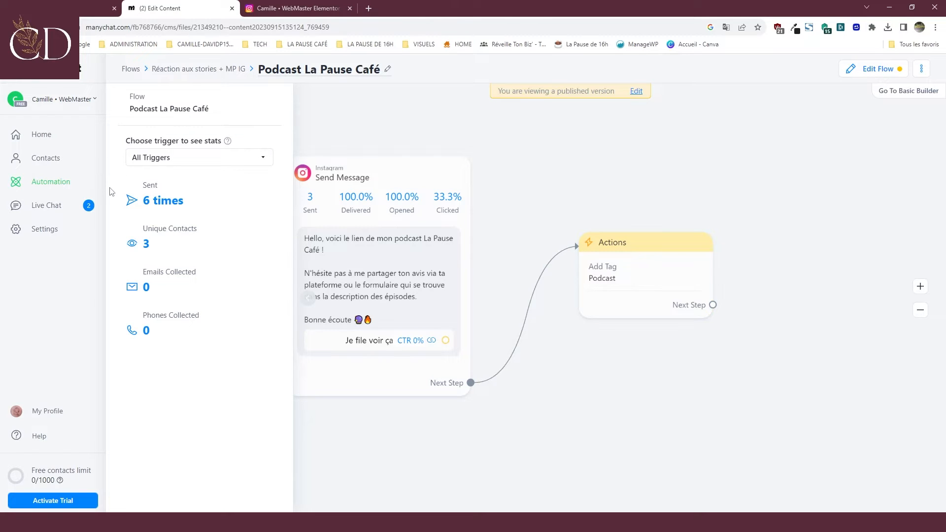
# - Examine the contact tags and opt-in source of an unassigned Live Chat conversation
pyautogui.click(41, 211)
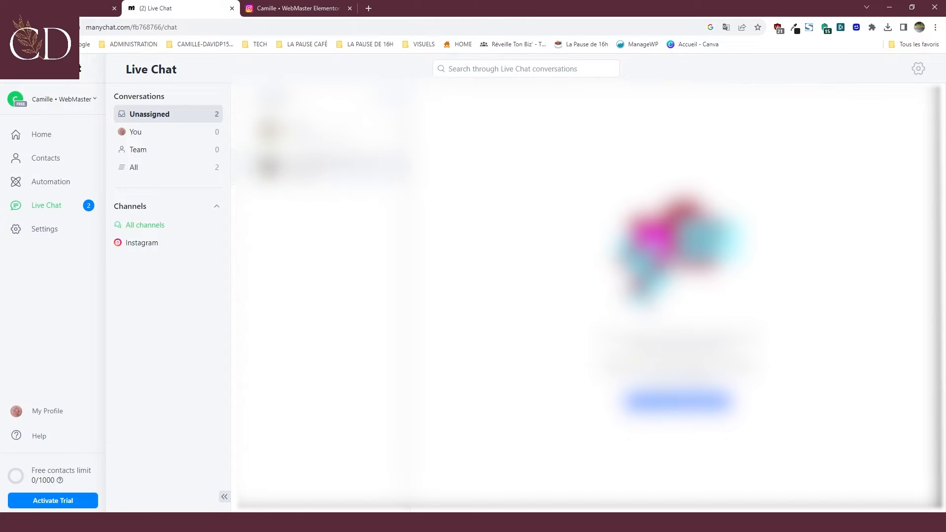
pyautogui.click(357, 170)
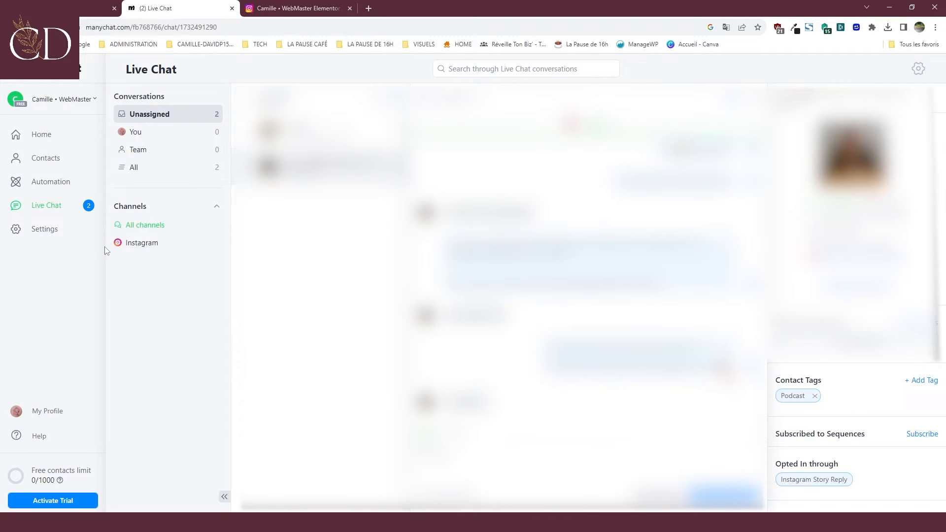
# - Create a new flow in the Réaction aux stories + MP IG automation folder
pyautogui.click(43, 188)
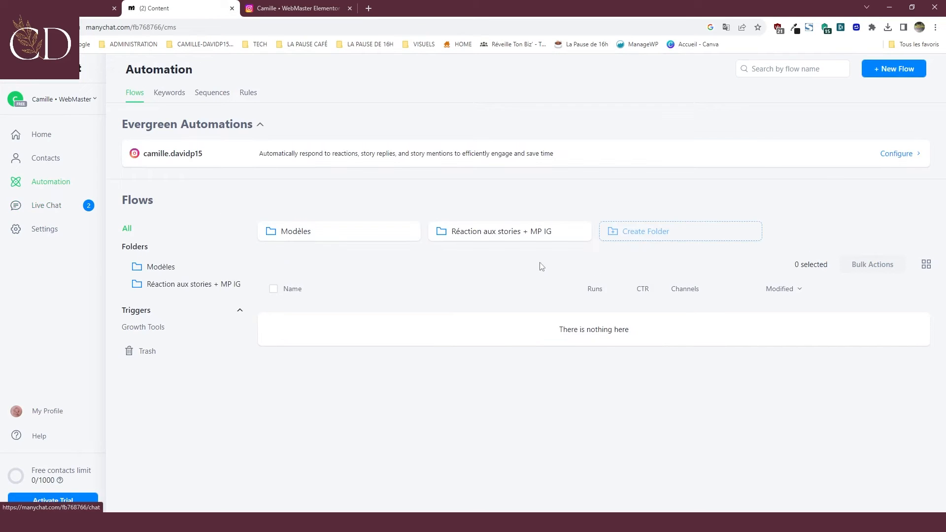
pyautogui.click(201, 285)
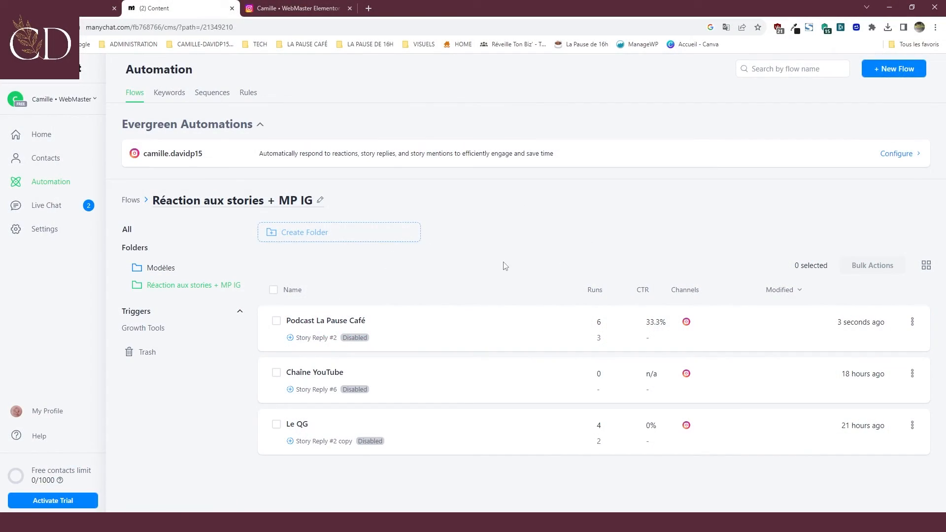
pyautogui.click(897, 70)
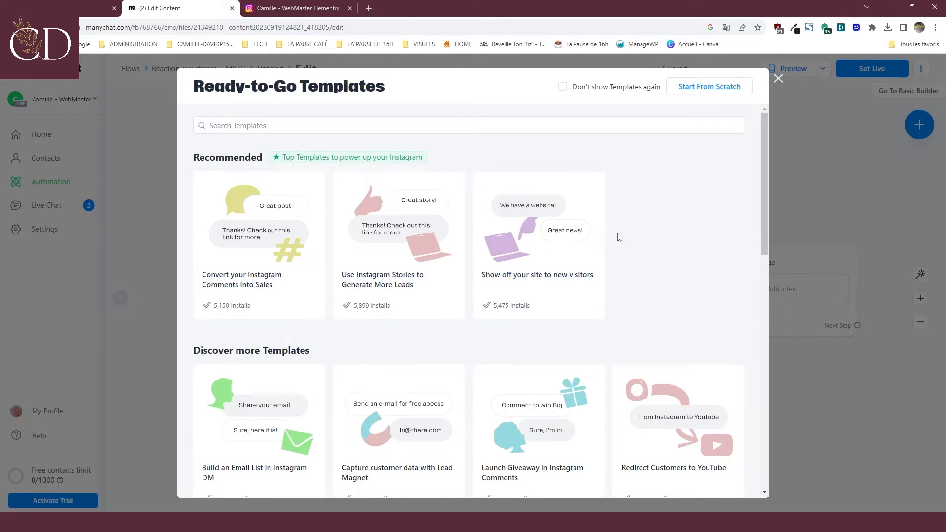
# - Look through the recommended and additional ready-to-go Instagram templates for the new flow
pyautogui.scroll(-3, 620, 237)
pyautogui.scroll(3, 620, 238)
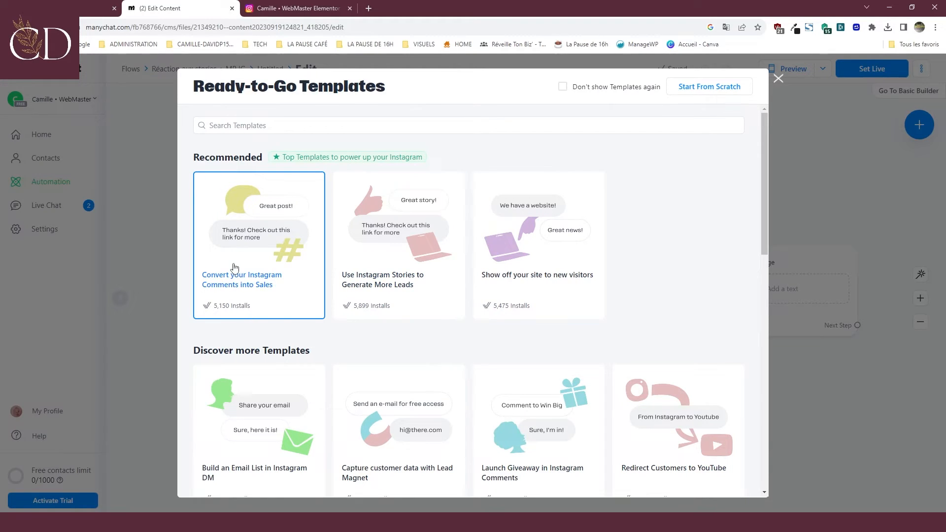
pyautogui.scroll(-4, 235, 267)
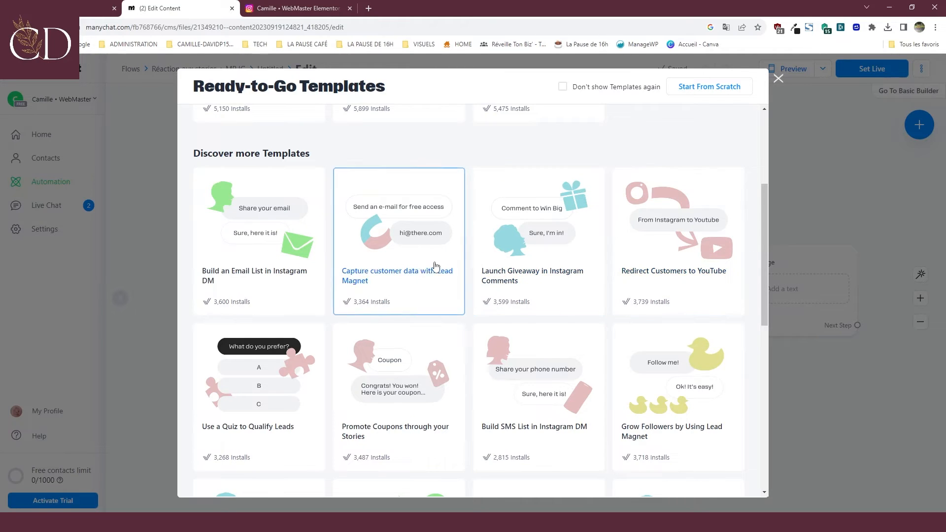
pyautogui.scroll(-2, 423, 267)
pyautogui.scroll(-1, 423, 267)
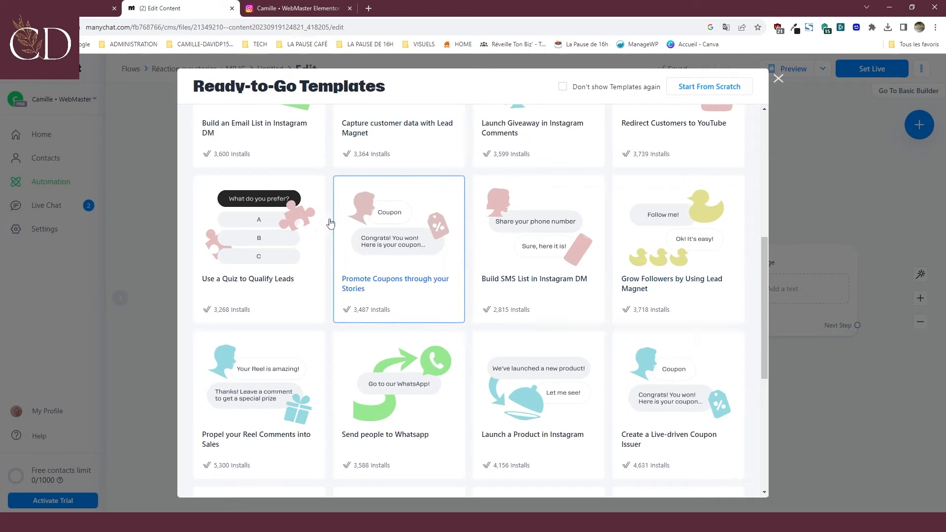
pyautogui.scroll(-3, 314, 227)
pyautogui.scroll(-3, 314, 226)
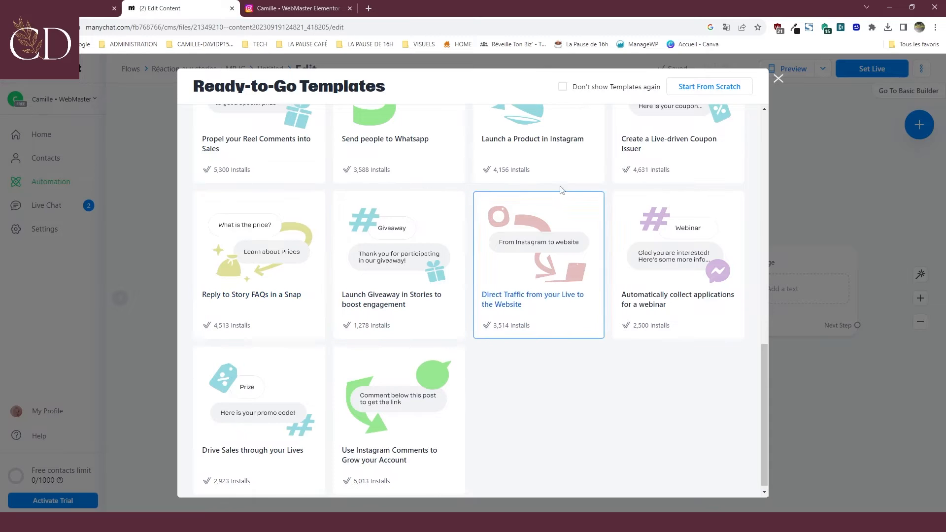
pyautogui.scroll(5, 641, 173)
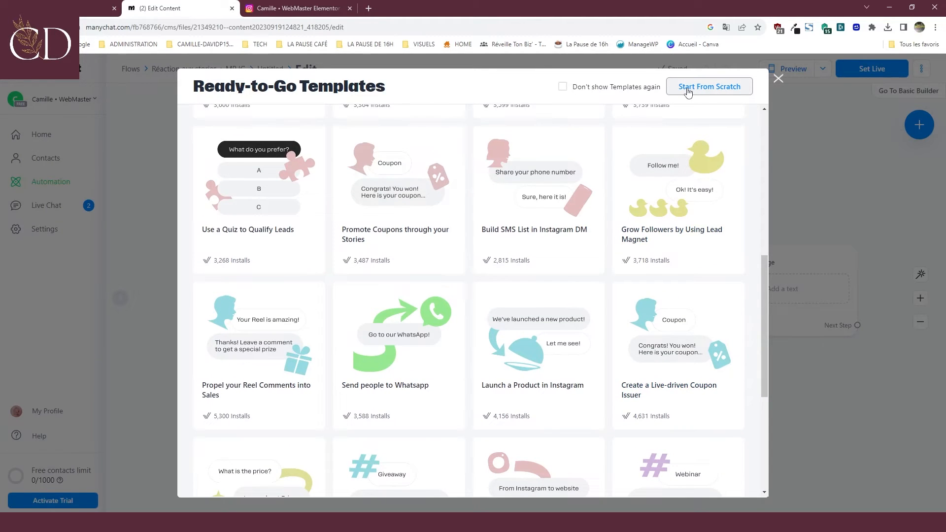
# - Start the flow from scratch without a template and reposition the When and Send Message blocks on the canvas
pyautogui.click(688, 90)
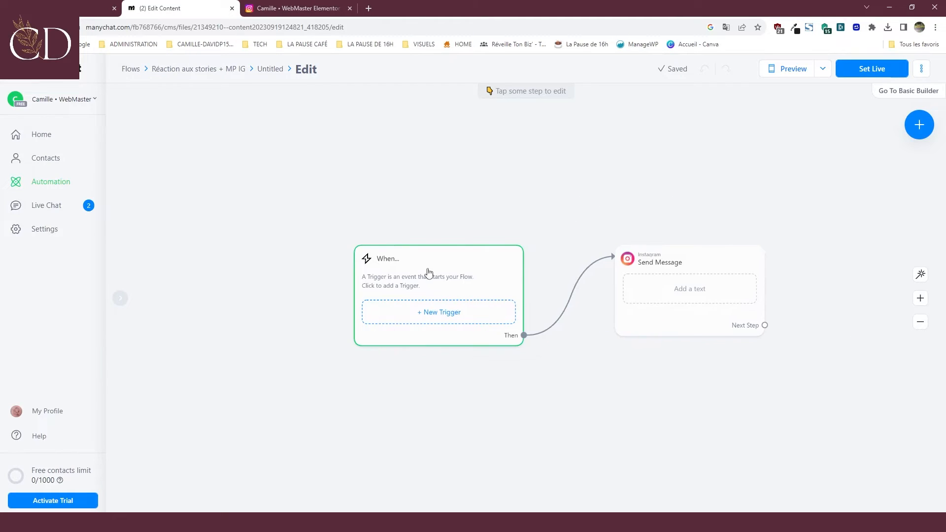
pyautogui.moveTo(424, 274); pyautogui.dragTo(388, 228)
pyautogui.moveTo(668, 255); pyautogui.dragTo(636, 225)
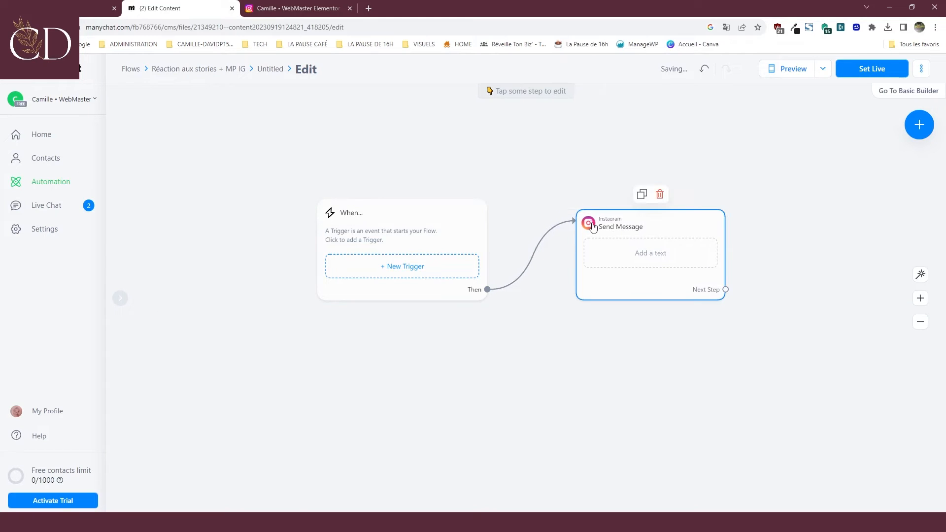
# - Add the Story Reply trigger "User replies to your Story" to the flow's When block
pyautogui.click(592, 228)
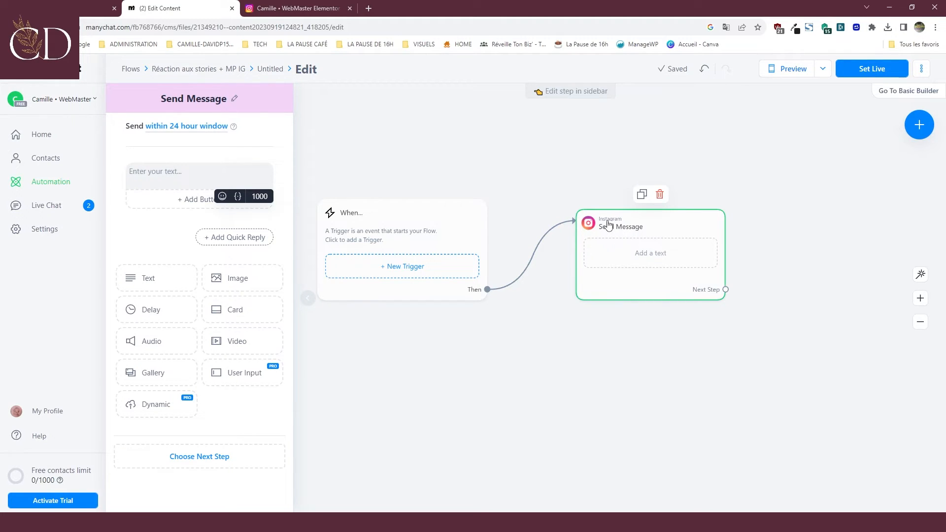
pyautogui.click(351, 217)
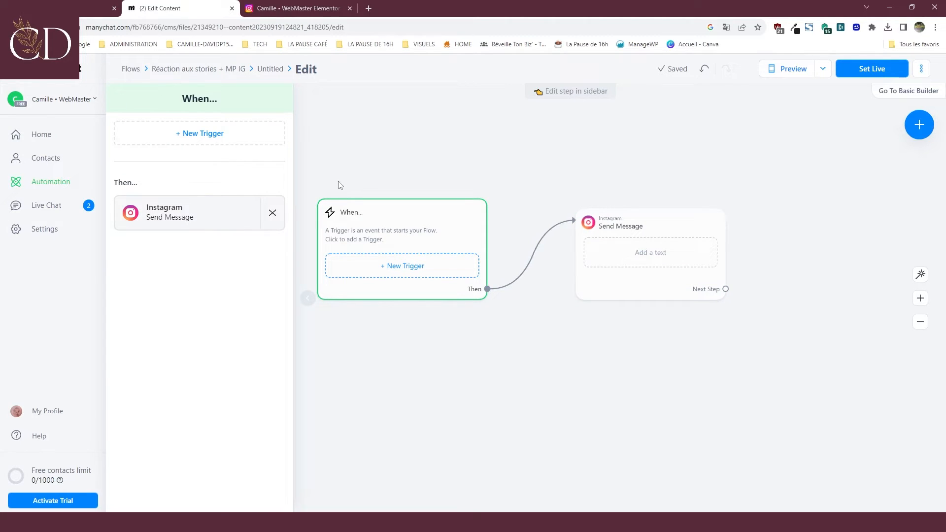
pyautogui.click(206, 134)
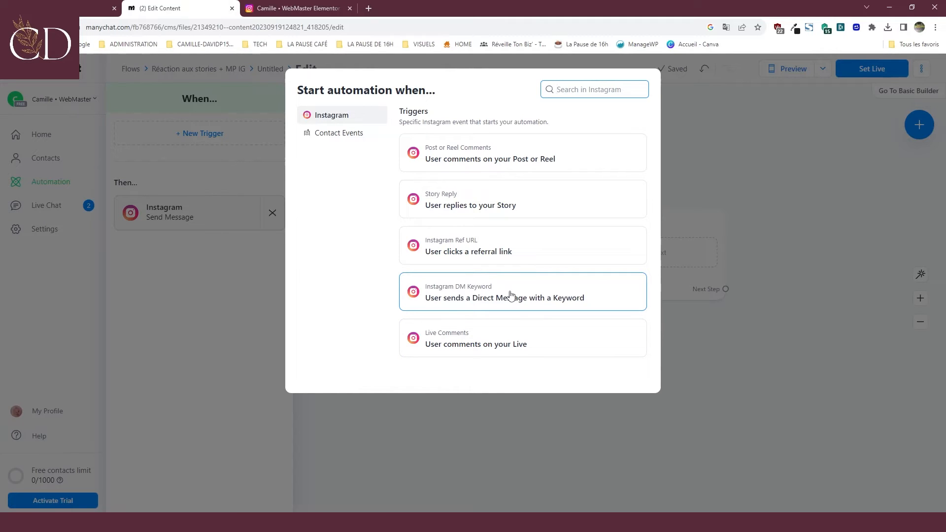
pyautogui.click(515, 207)
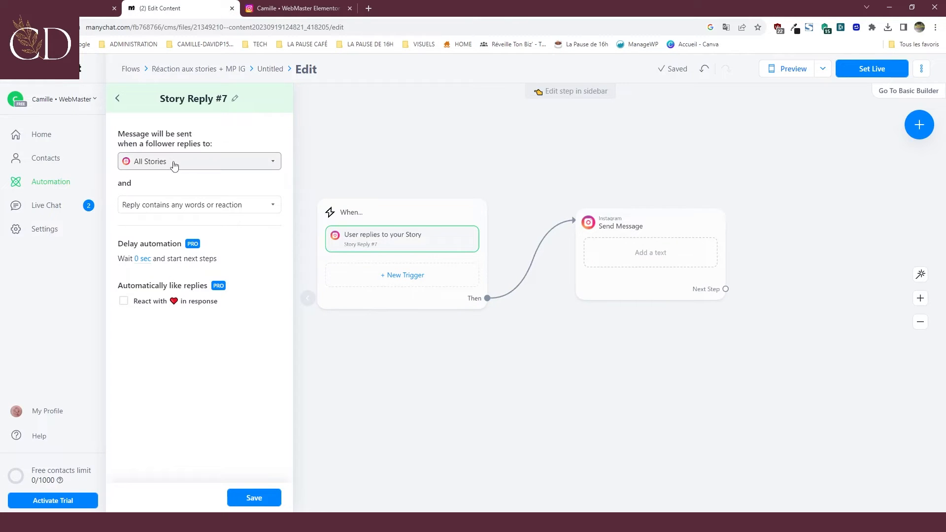
# - Limit the story reply trigger to a Specific Story and select the story published 21 hours ago
pyautogui.click(170, 163)
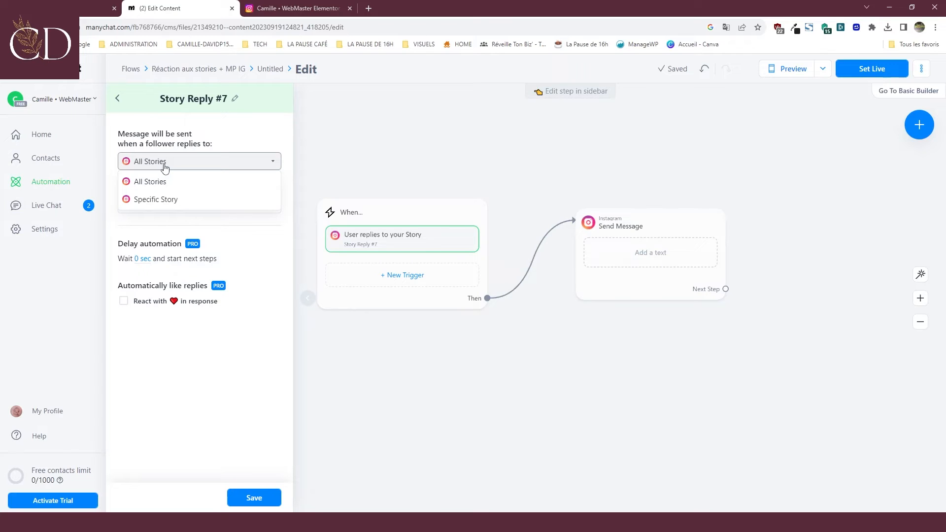
pyautogui.click(153, 202)
pyautogui.click(192, 191)
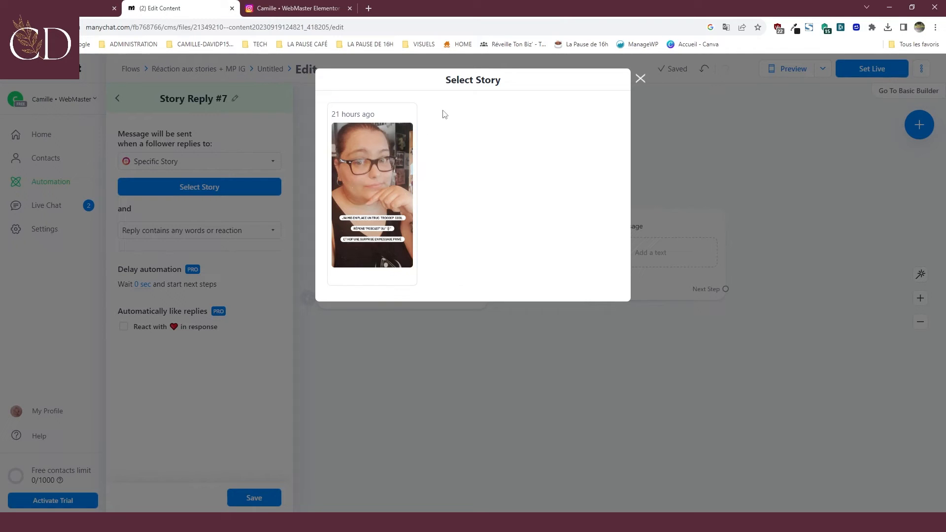
pyautogui.click(389, 168)
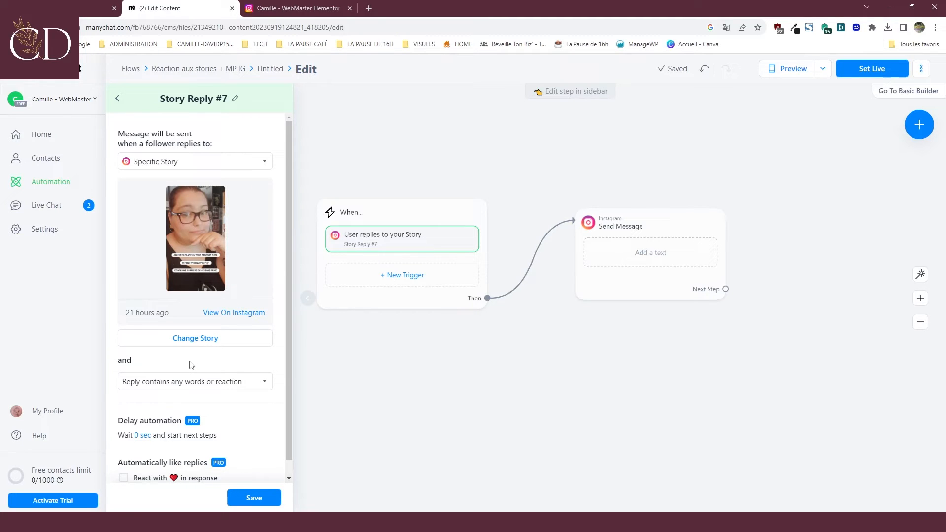
pyautogui.scroll(-1, 191, 365)
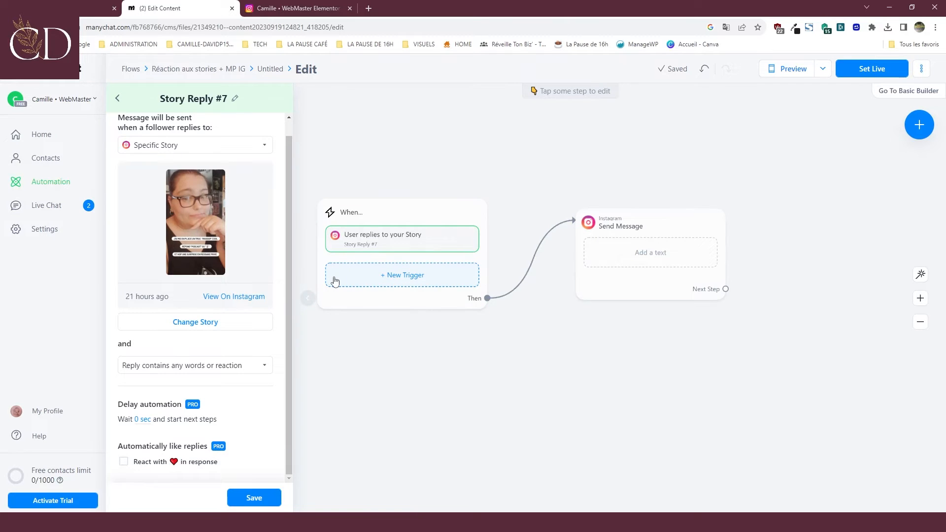
# - Apply the story reply trigger to All Stories, restrict it to replies containing the keyword EP or the ⚡ emoji, and save it
pyautogui.click(195, 145)
pyautogui.click(160, 182)
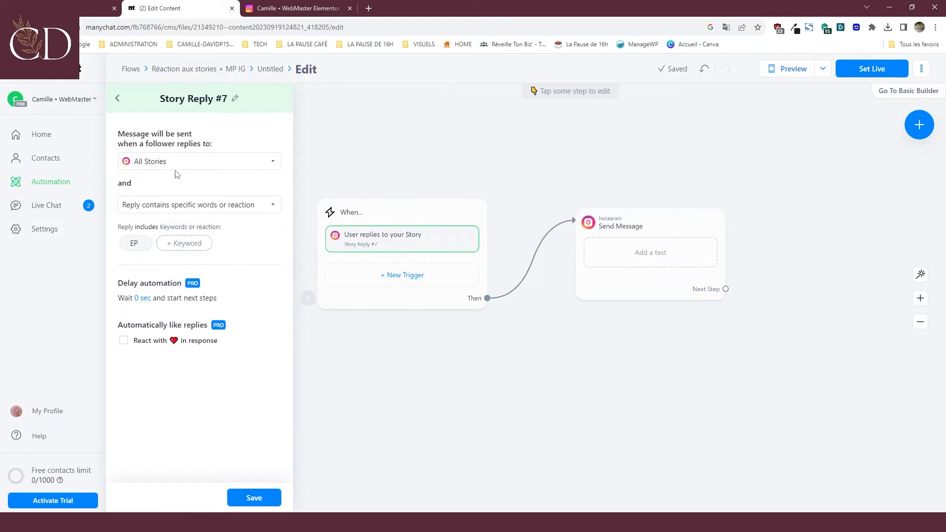
pyautogui.click(184, 246)
pyautogui.rightClick(188, 244)
pyautogui.click(226, 254)
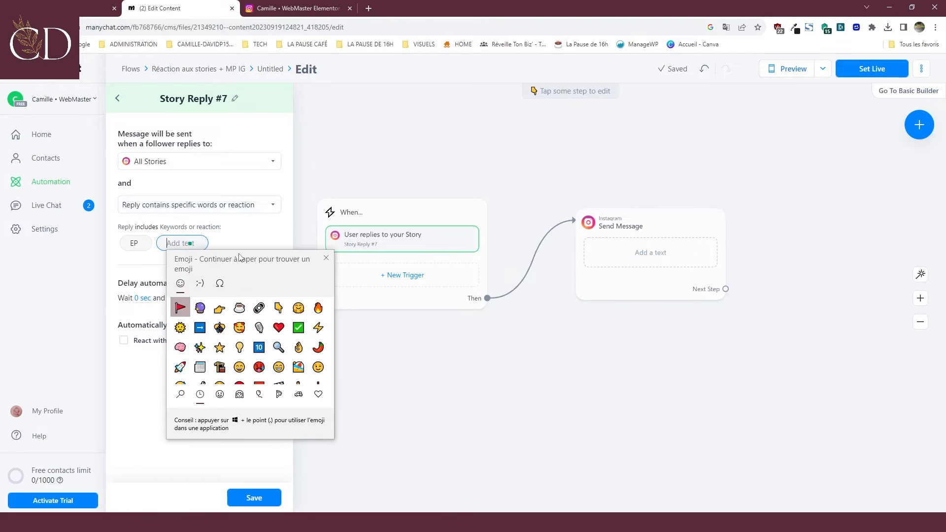
pyautogui.click(318, 328)
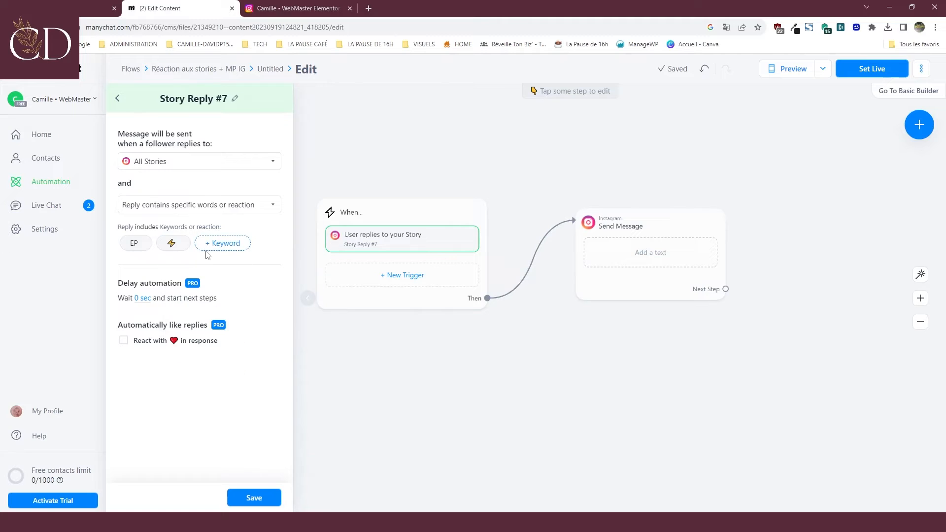
pyautogui.click(252, 498)
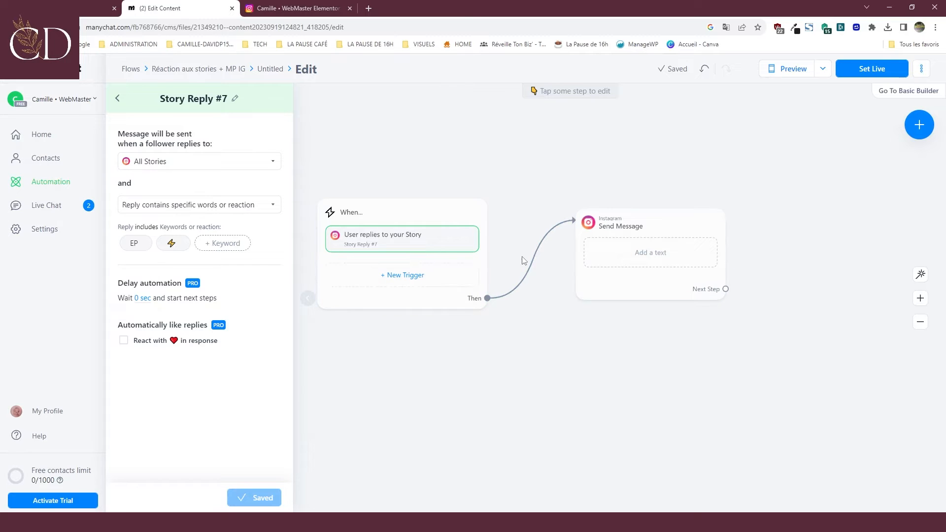
# - Add an Instagram DM Keyword trigger to the When block for messages that contain EP
pyautogui.moveTo(499, 249); pyautogui.dragTo(478, 250)
pyautogui.click(394, 284)
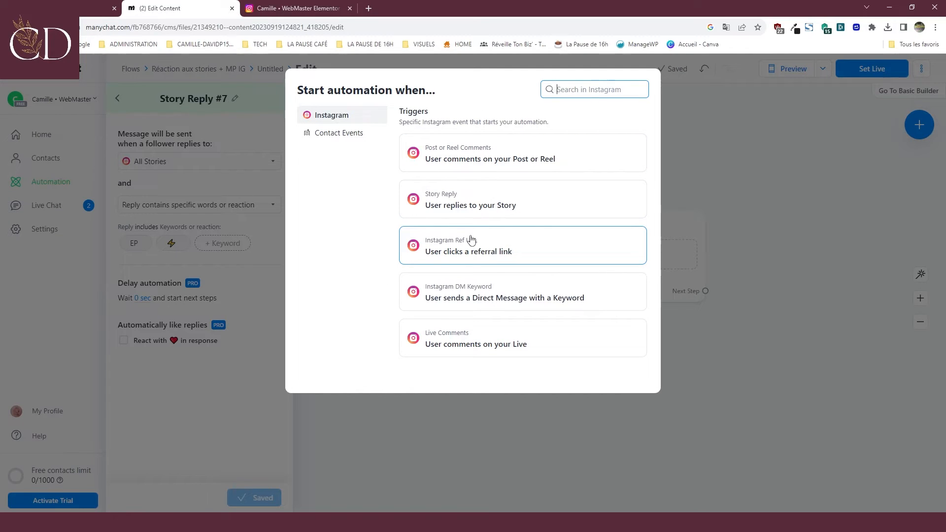
pyautogui.click(511, 302)
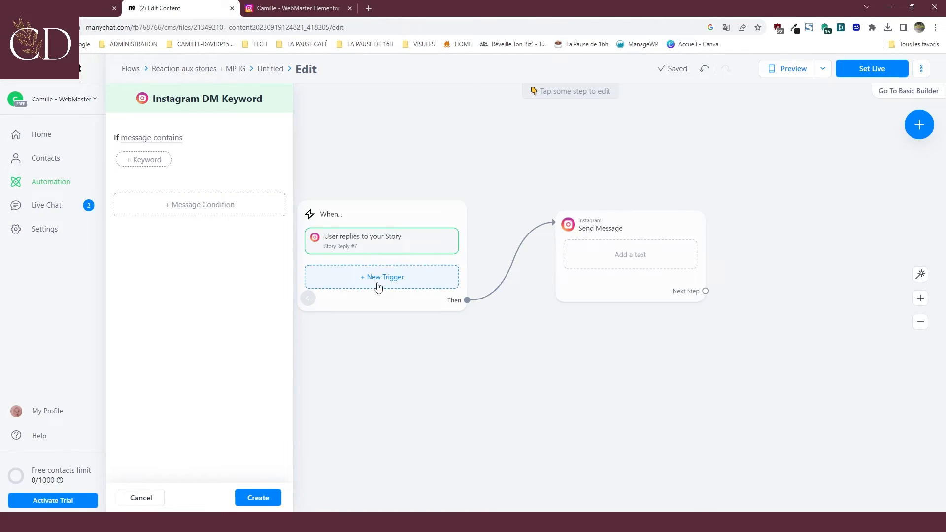
pyautogui.click(133, 142)
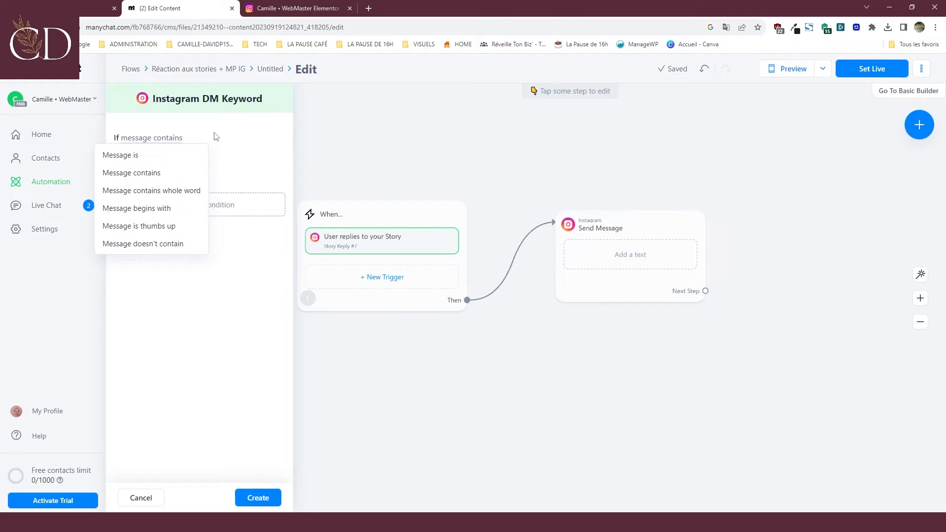
pyautogui.click(145, 139)
pyautogui.click(146, 163)
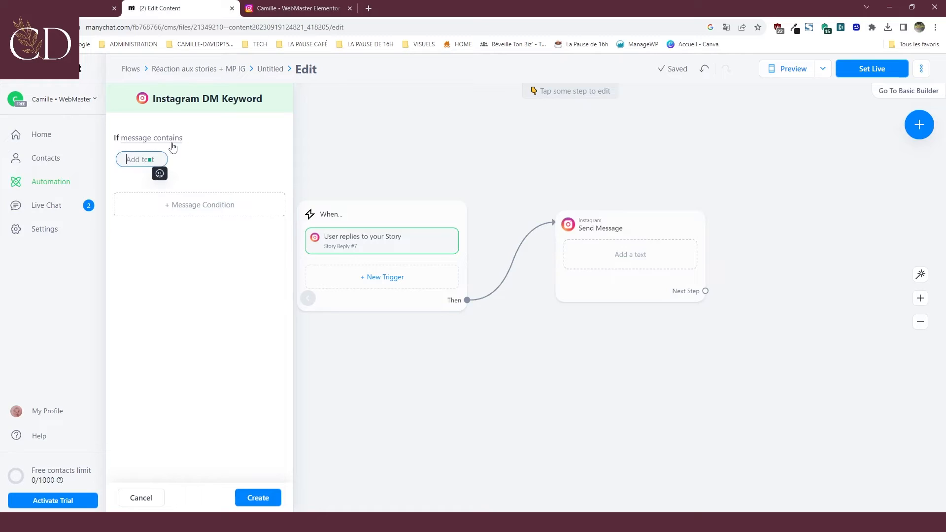
pyautogui.write('EP')
pyautogui.click(221, 188)
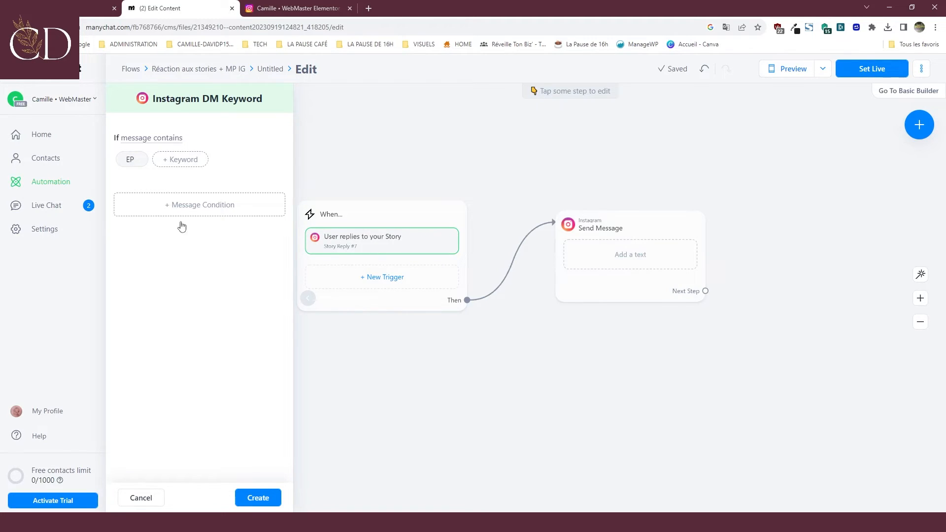
pyautogui.click(272, 500)
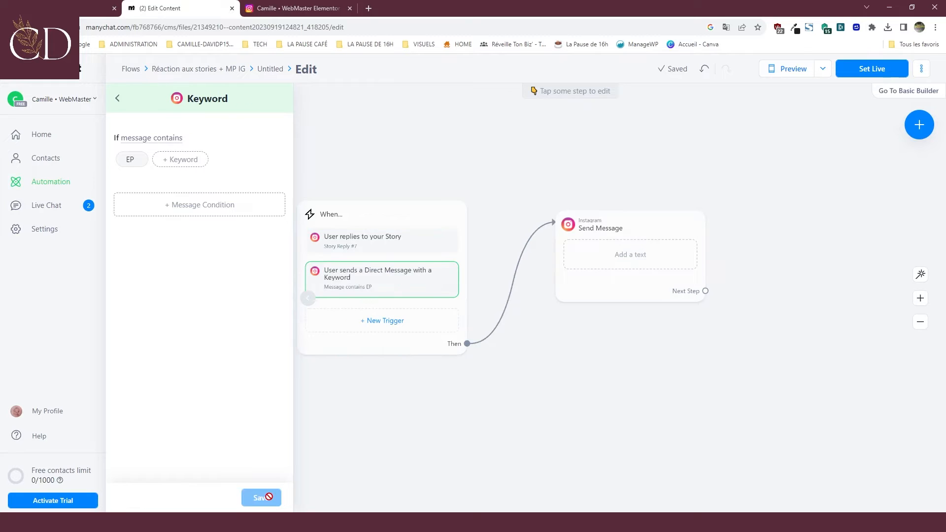
pyautogui.click(373, 321)
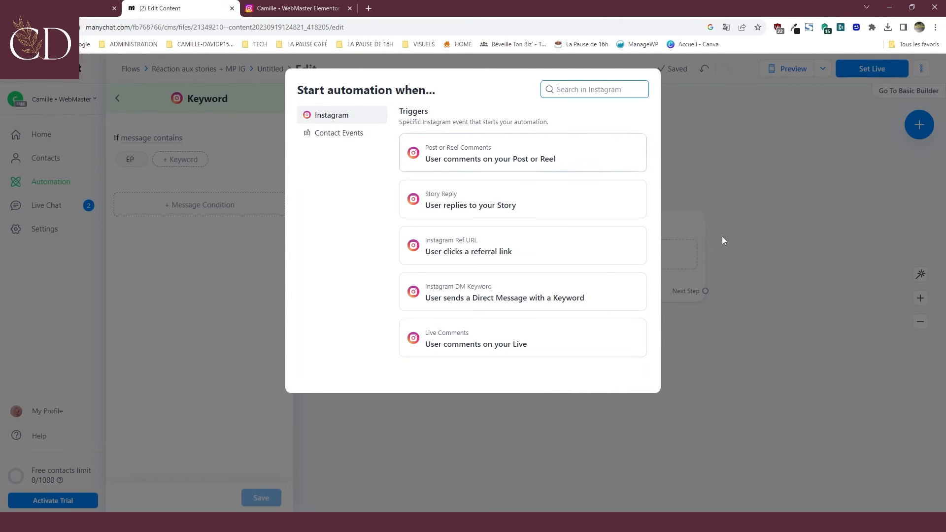
pyautogui.click(721, 364)
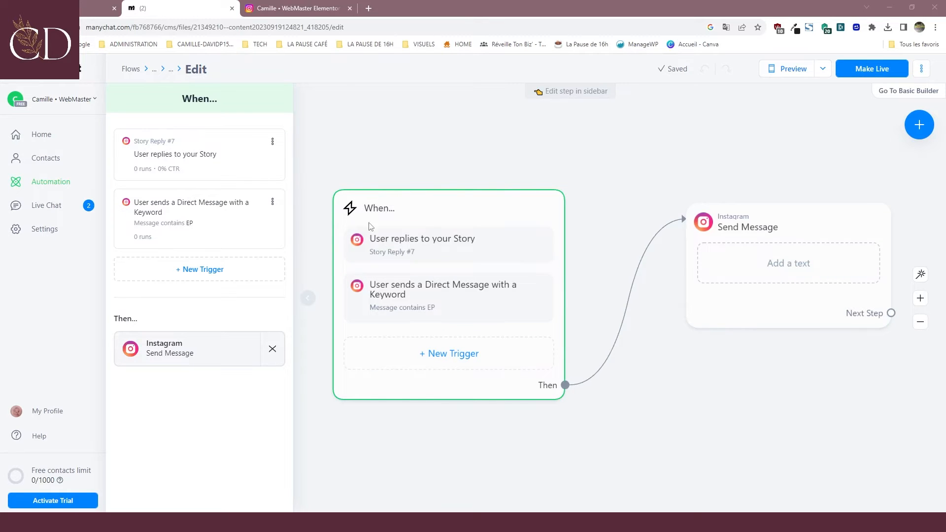
# - Write "Hello comment vas-tu ?" in the Send Message block and add the colourful long-haired skull image below the text
pyautogui.moveTo(761, 273); pyautogui.dragTo(742, 270)
pyautogui.click(742, 270)
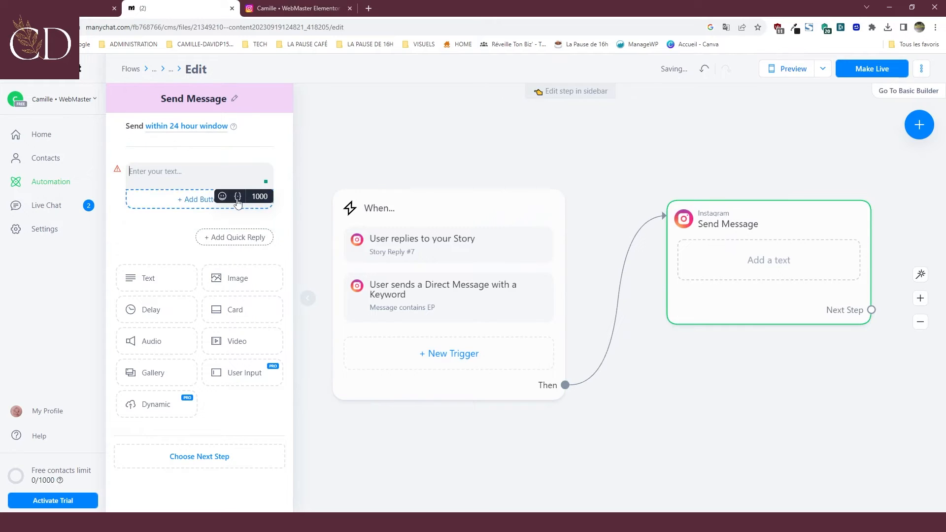
pyautogui.click(152, 171)
pyautogui.write('Hello comme')
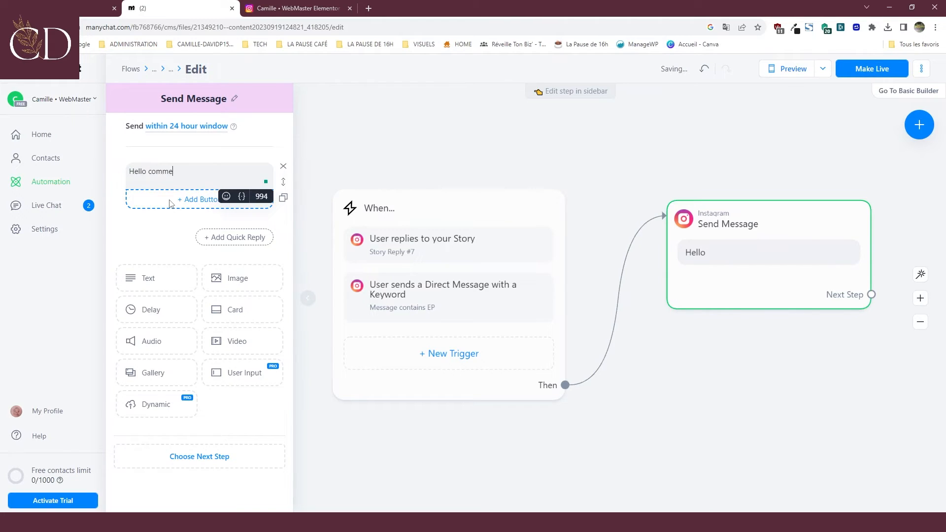
pyautogui.write('nt vas-tu ?')
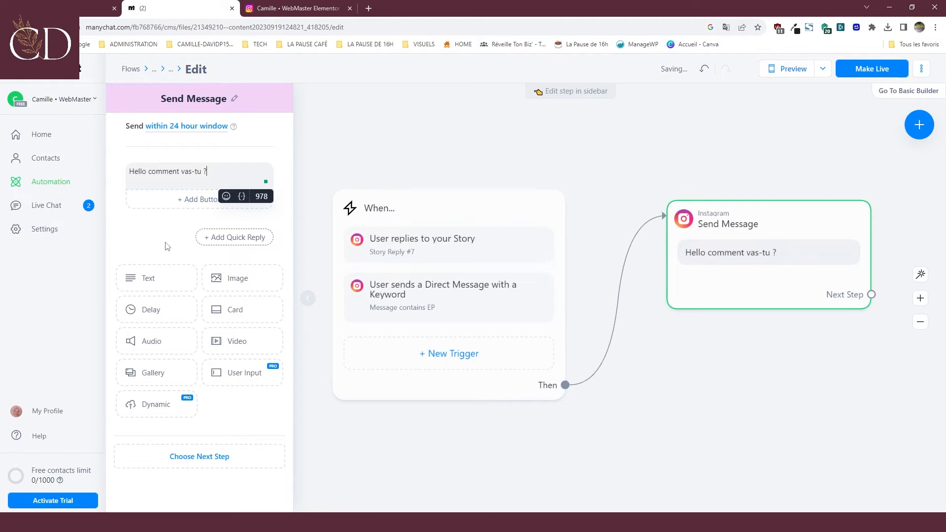
pyautogui.click(237, 279)
pyautogui.click(236, 271)
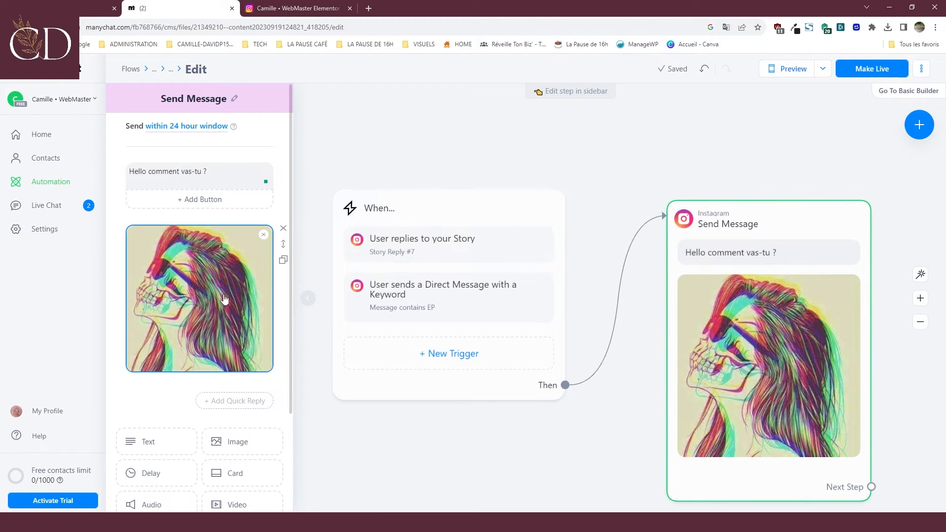
# - Add a delay below the image in the message and set its delay time to 5 seconds
pyautogui.scroll(-2, 202, 328)
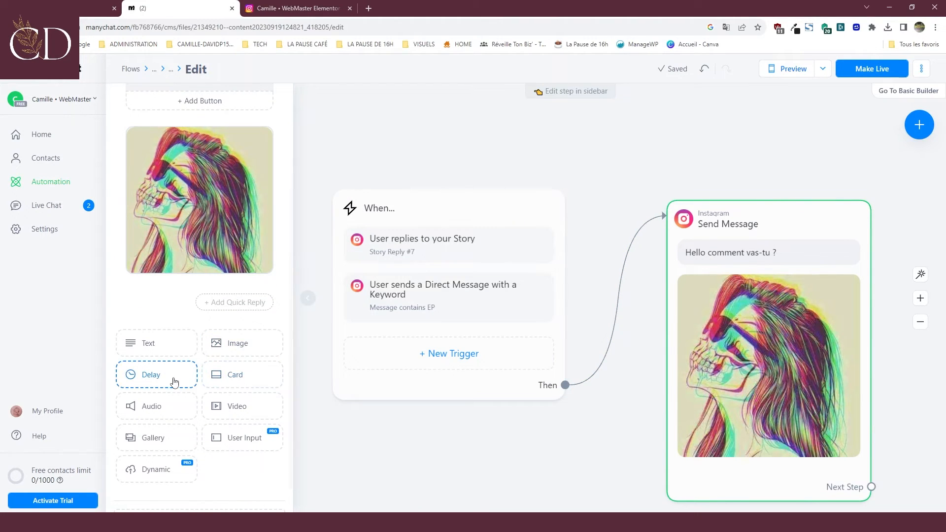
pyautogui.click(174, 382)
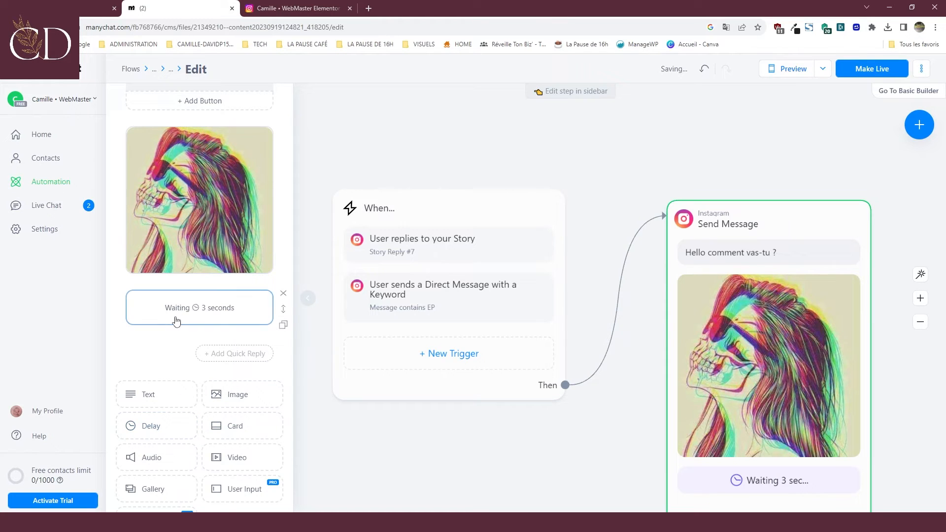
pyautogui.click(179, 318)
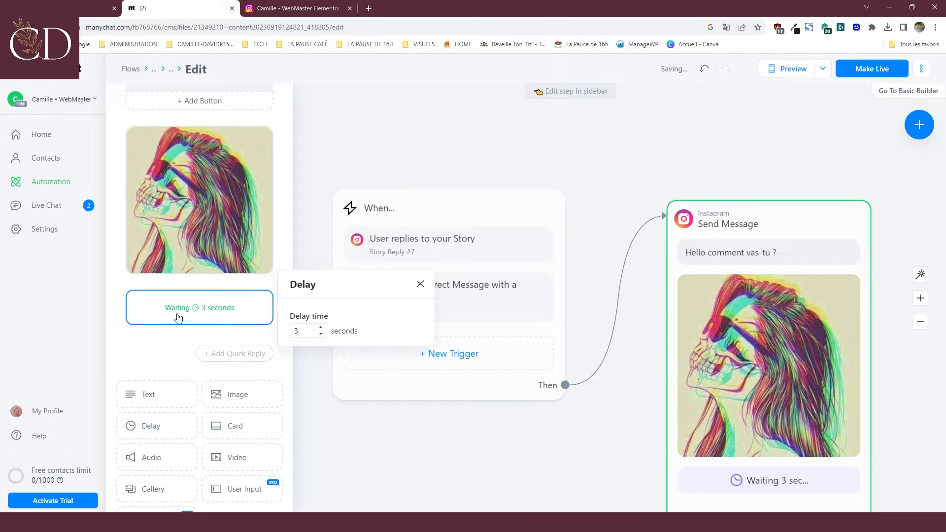
pyautogui.click(320, 329)
pyautogui.click(320, 329)
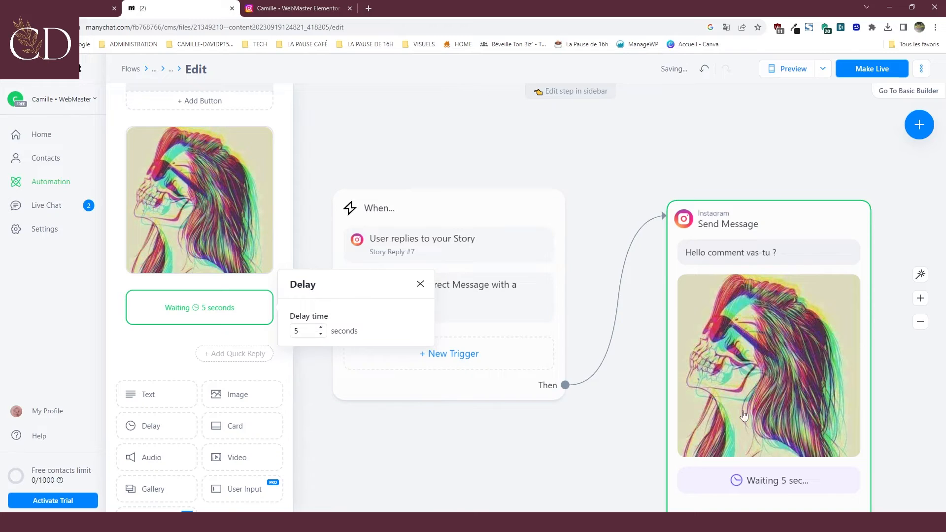
pyautogui.click(173, 344)
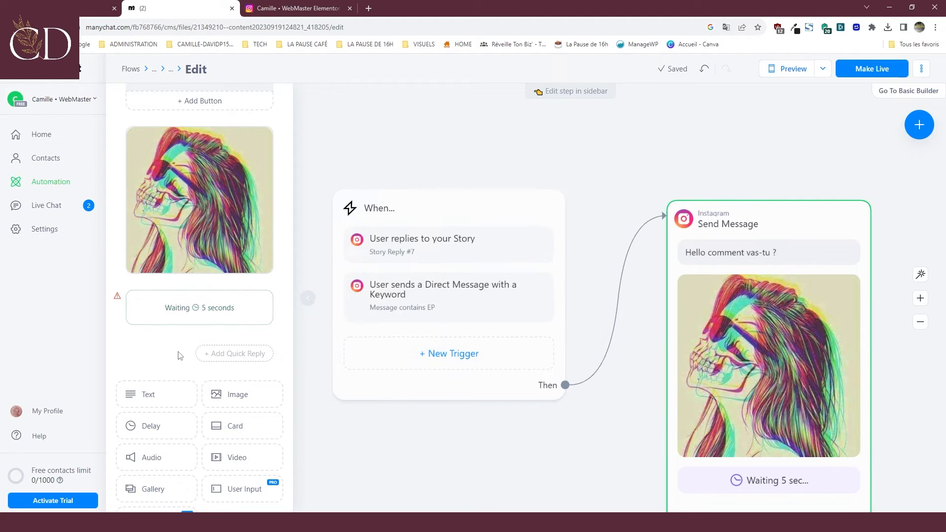
# - Add an audio block after the delay containing the "Les bonnes pratiques d'une landing page" recording
pyautogui.scroll(-2, 180, 356)
pyautogui.click(173, 378)
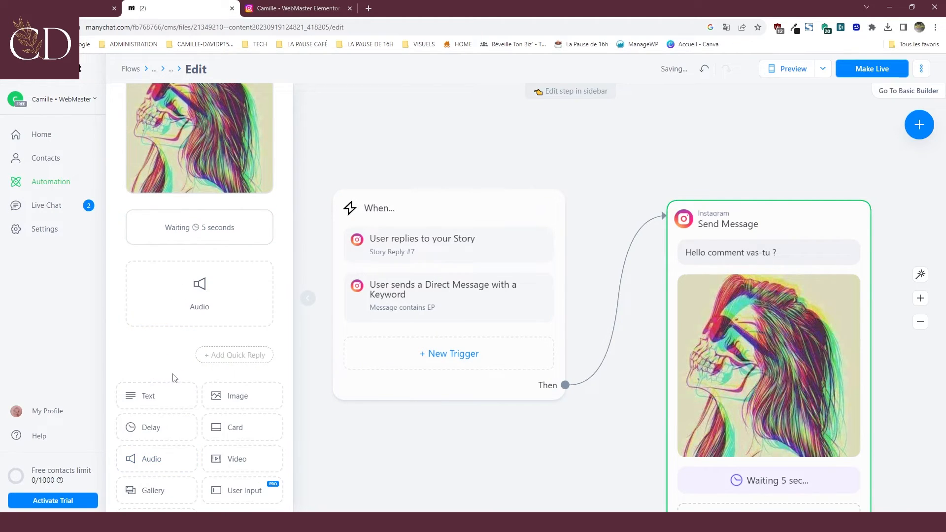
pyautogui.scroll(-3, 798, 391)
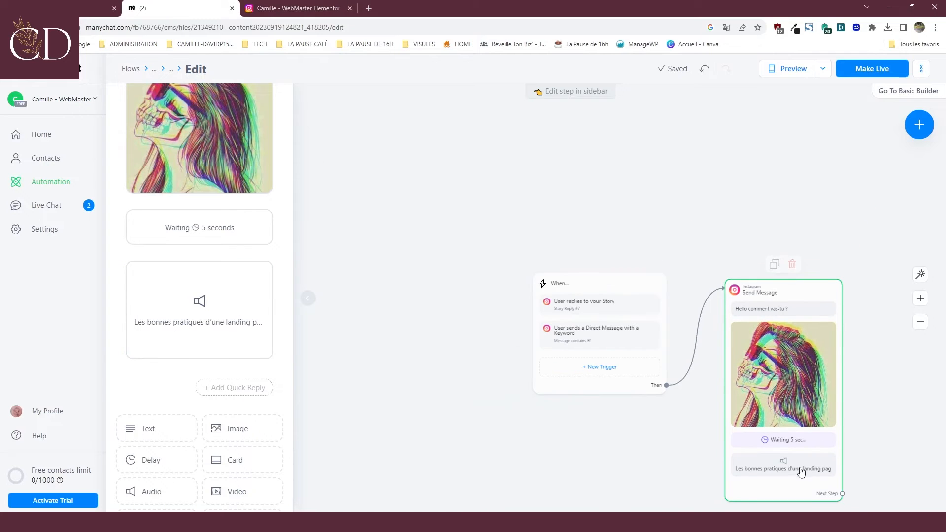
# - Add a video block below the audio and upload the file short CH. FOND ST.mp4
pyautogui.scroll(-2, 249, 385)
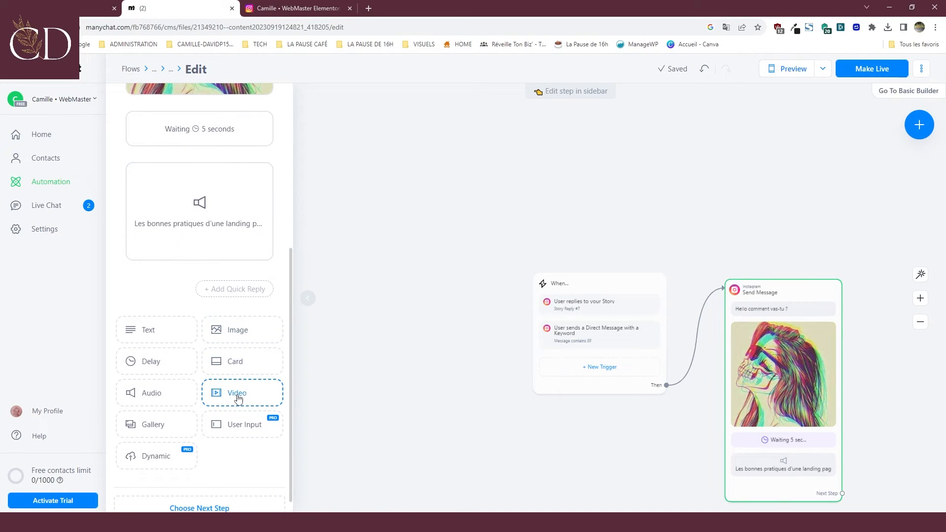
pyautogui.click(238, 397)
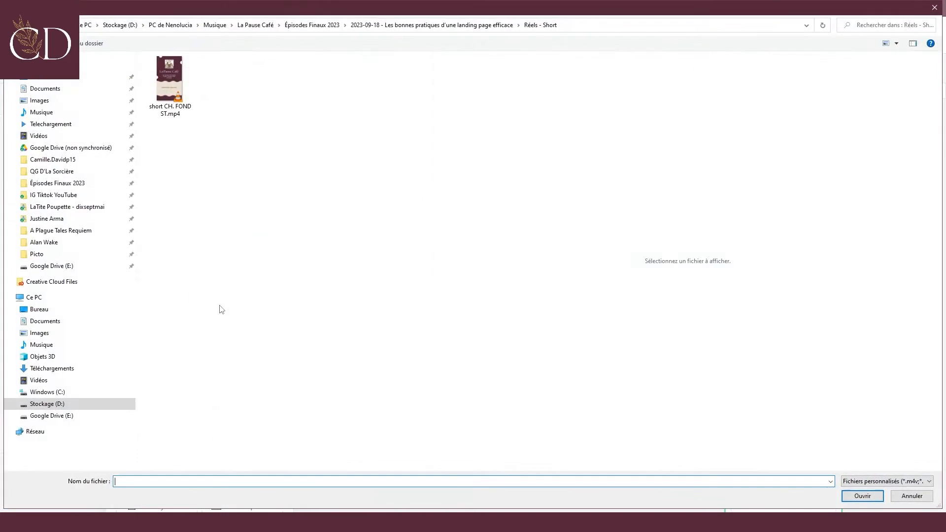
pyautogui.click(186, 97)
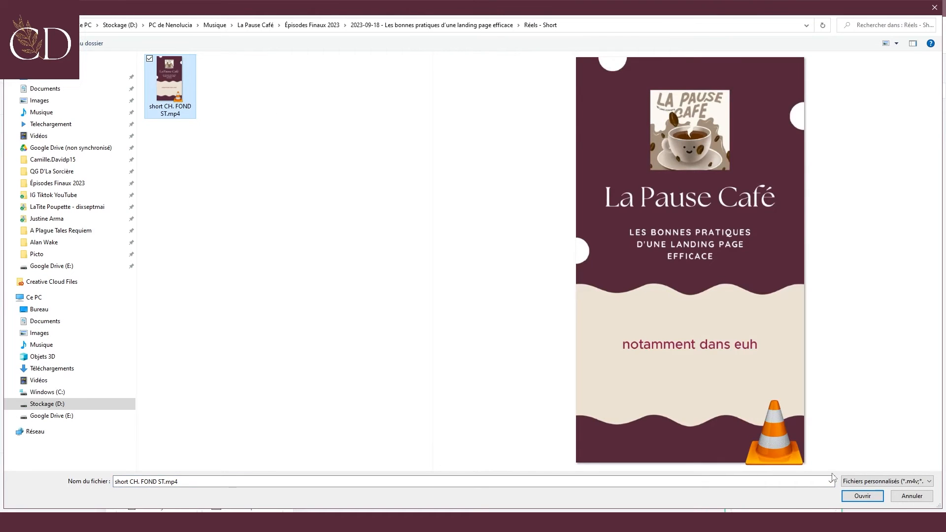
pyautogui.click(844, 492)
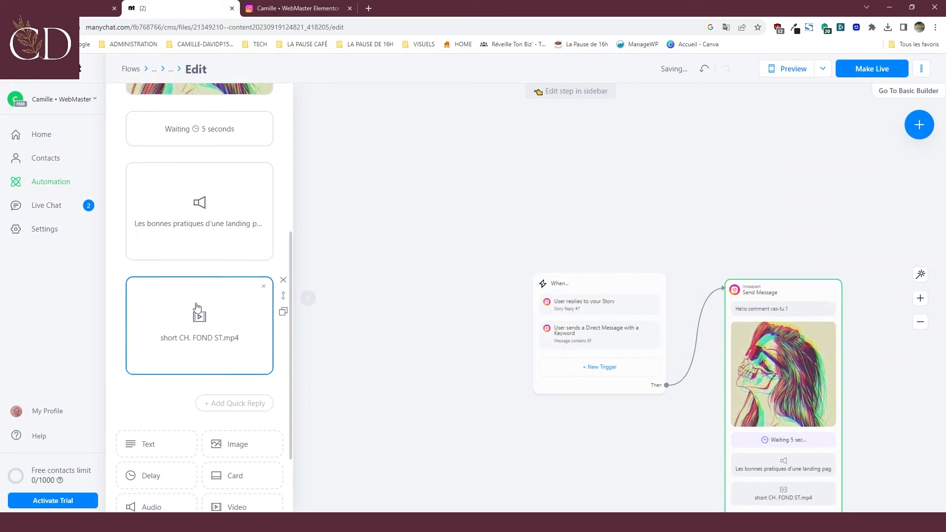
pyautogui.scroll(-3, 197, 307)
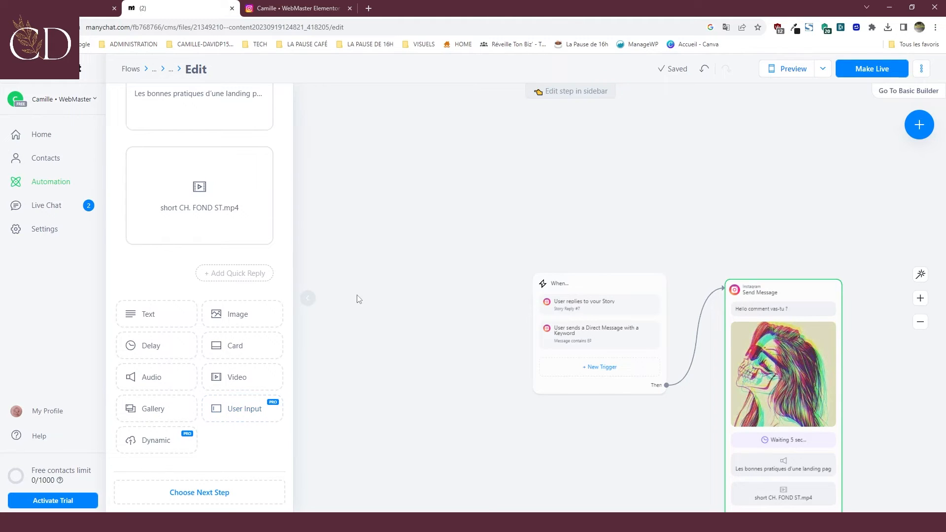
pyautogui.moveTo(513, 399); pyautogui.dragTo(338, 310)
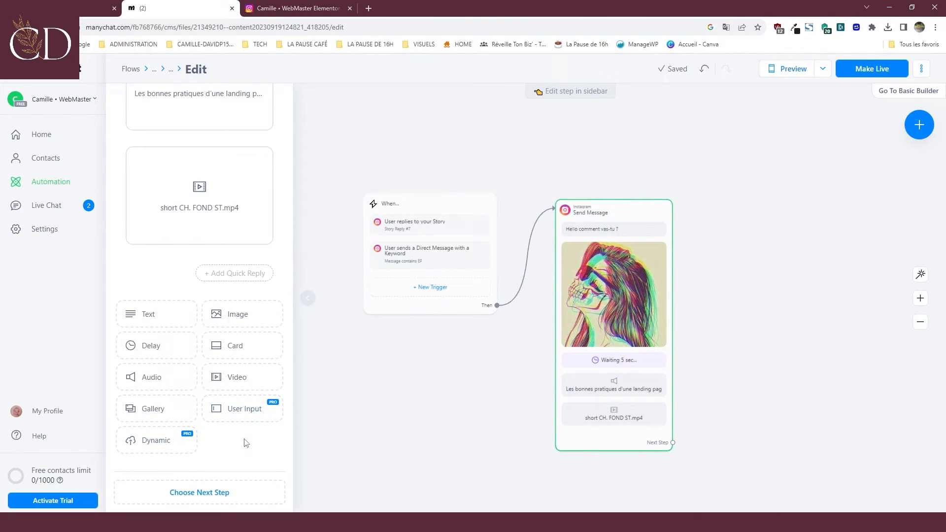
pyautogui.scroll(8, 246, 293)
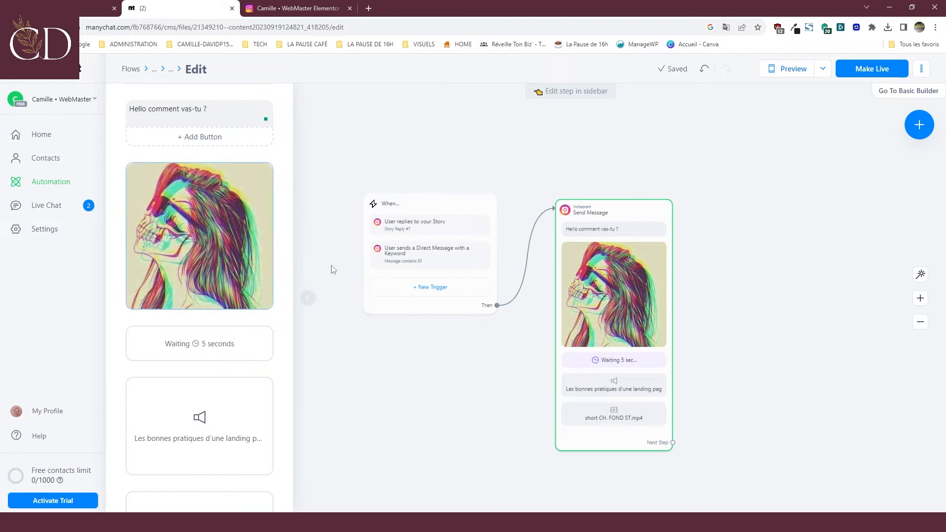
pyautogui.scroll(-5, 221, 272)
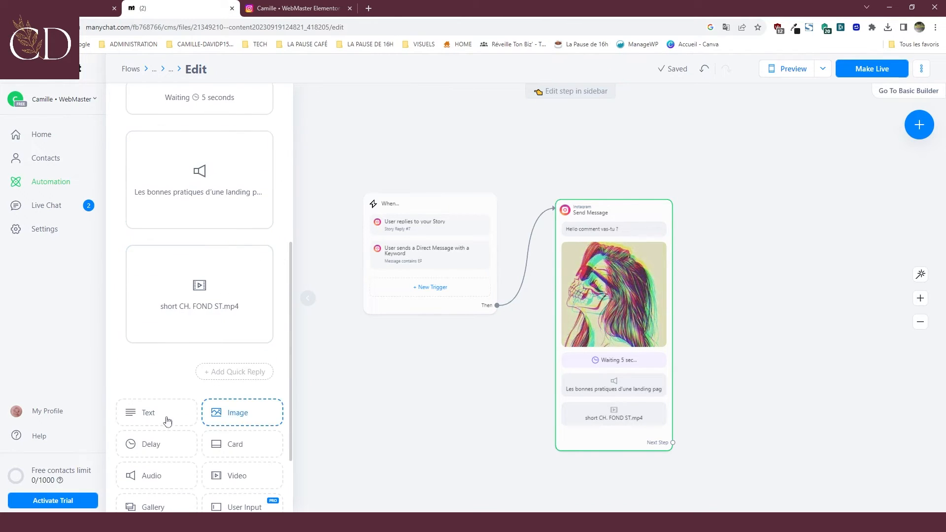
# - Add a text block reading "Clique ici" below the video and attach a new button to it
pyautogui.click(149, 417)
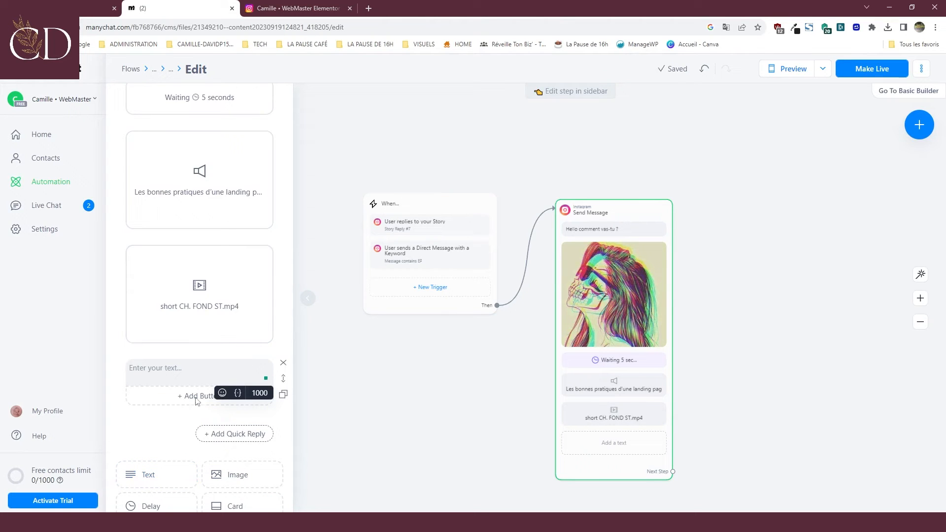
pyautogui.write('Cli')
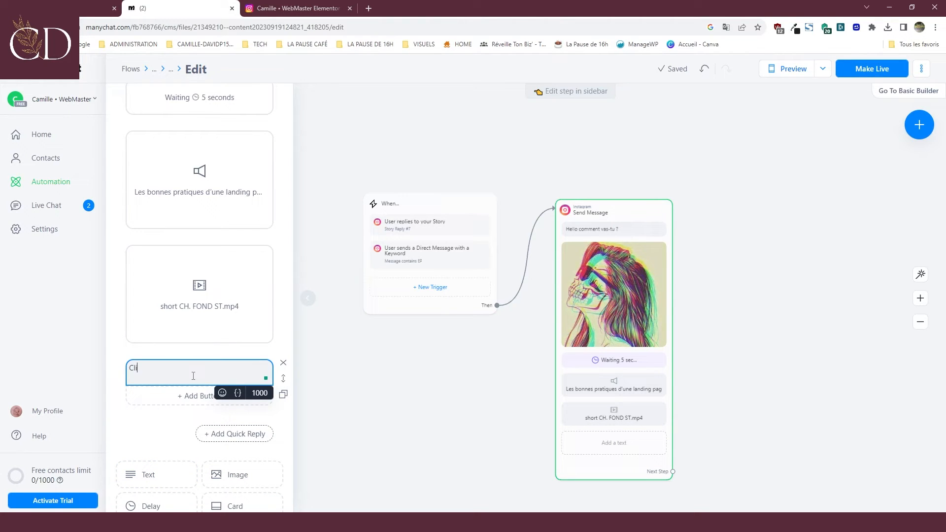
pyautogui.write('que ici')
pyautogui.click(194, 397)
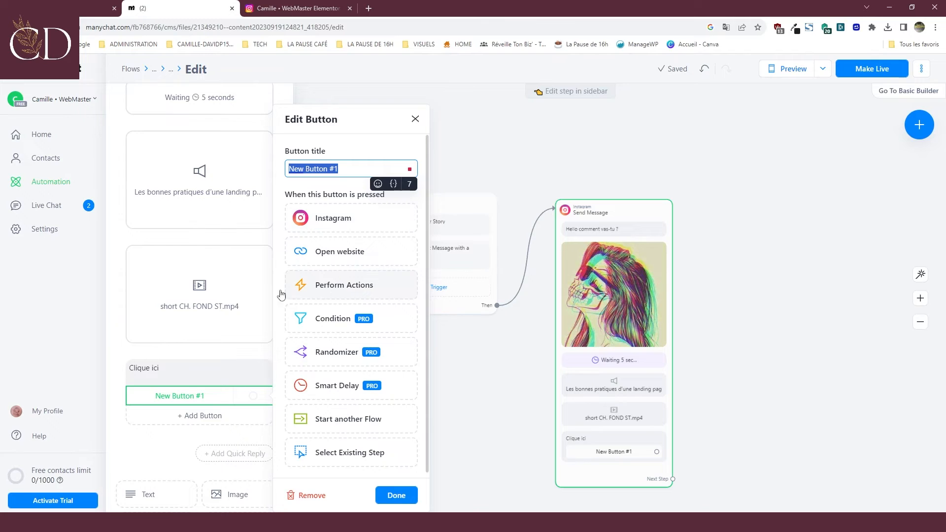
# - Set the new button to open a website and copy the address of the La Pause Café podcast page on Ausha
pyautogui.click(337, 253)
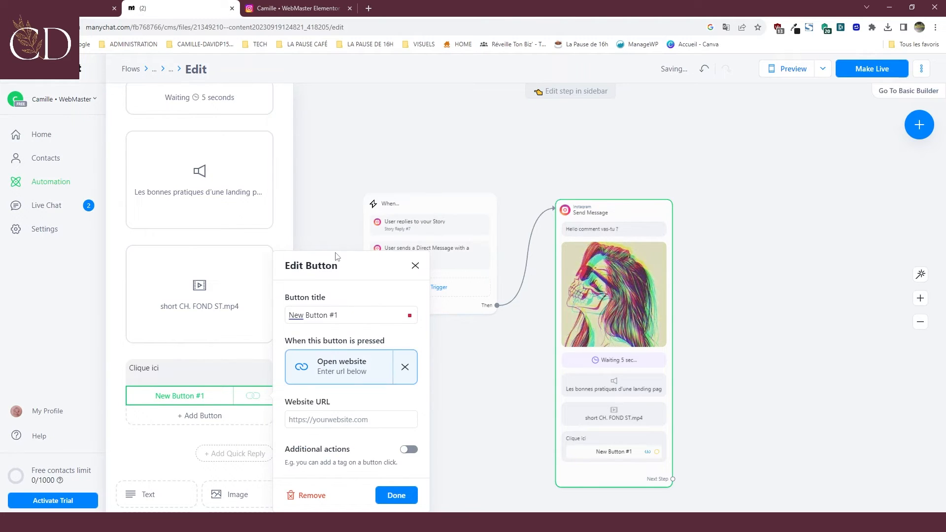
pyautogui.click(367, 420)
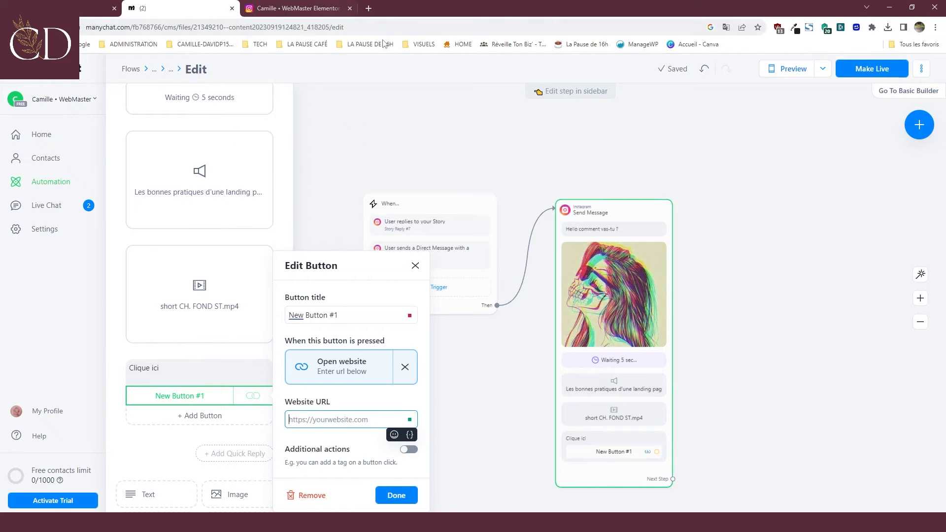
pyautogui.click(303, 44)
pyautogui.rightClick(295, 58)
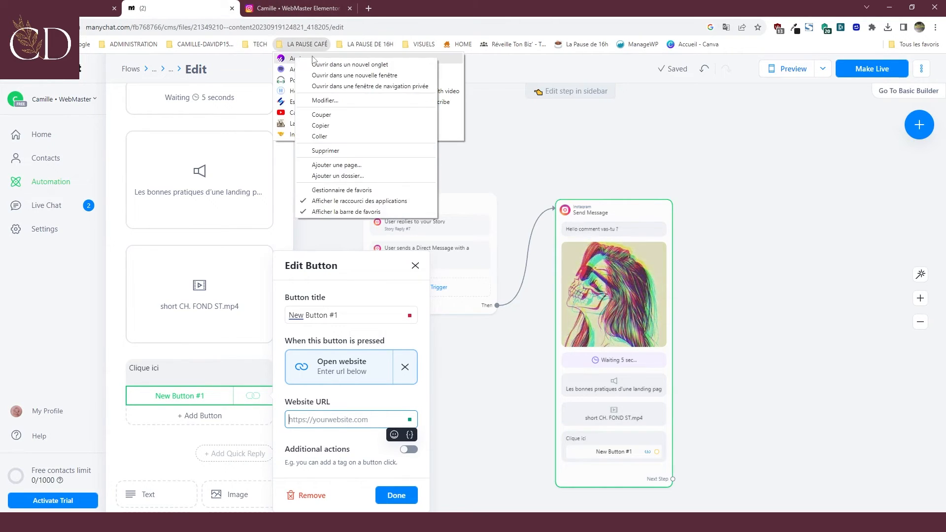
pyautogui.rightClick(283, 122)
pyautogui.click(315, 130)
pyautogui.click(389, 6)
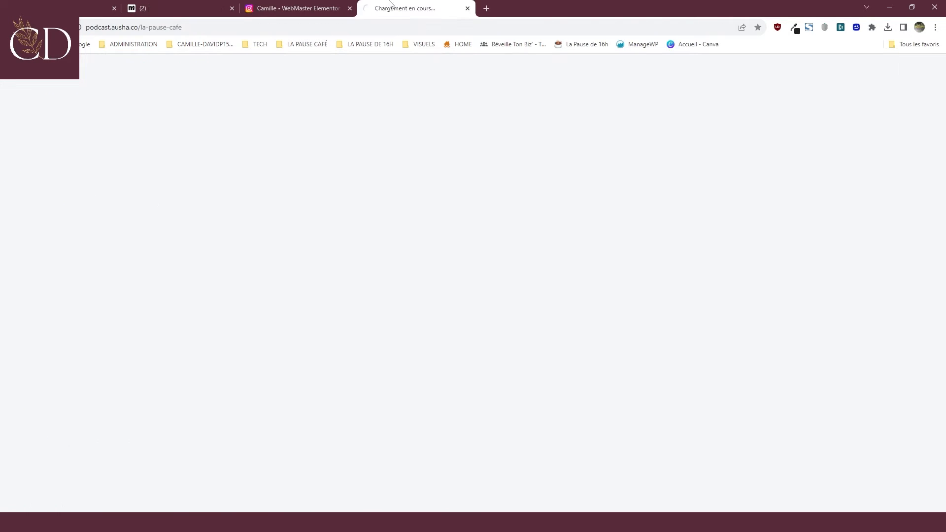
pyautogui.click(214, 27)
pyautogui.hotkey('ctrl', 'c')
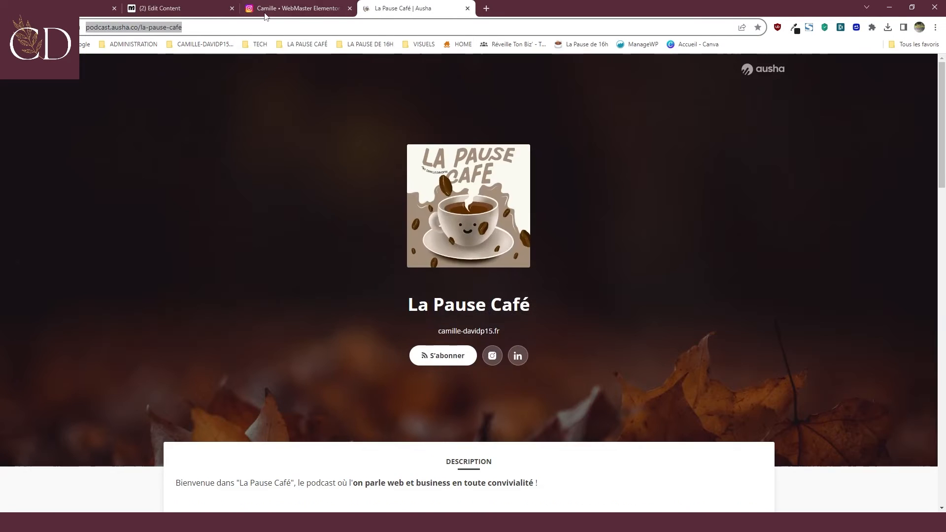
pyautogui.click(192, 10)
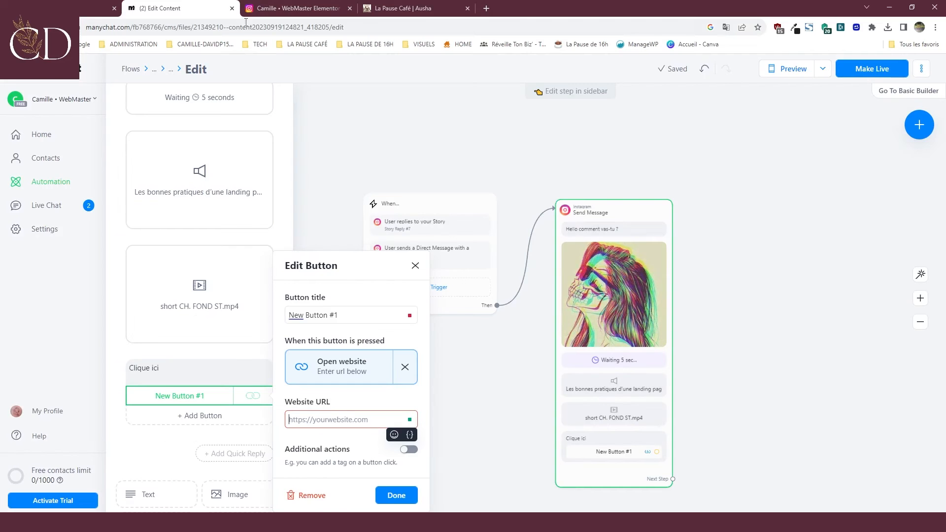
pyautogui.click(344, 419)
pyautogui.hotkey('ctrl', 'v')
pyautogui.click(362, 440)
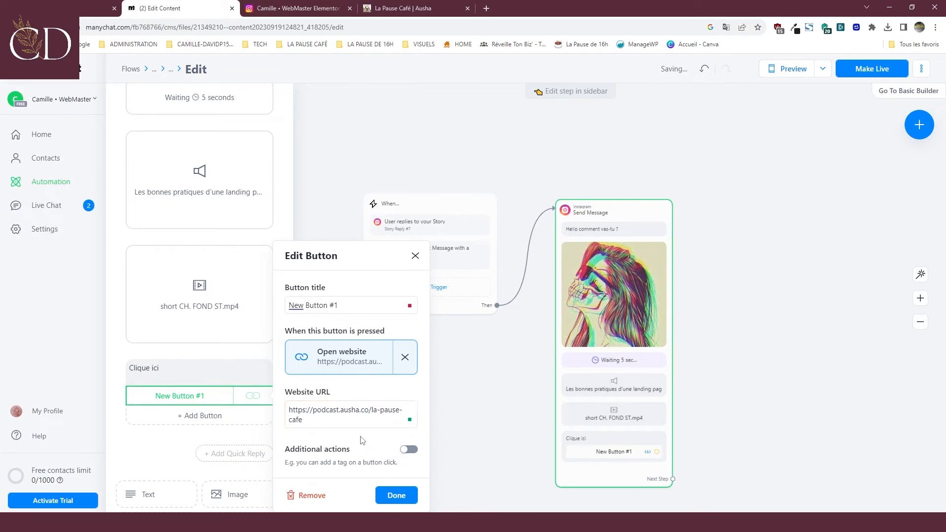
# - Enable additional actions for the button and make its Actions block add the Podcast tag
pyautogui.click(408, 450)
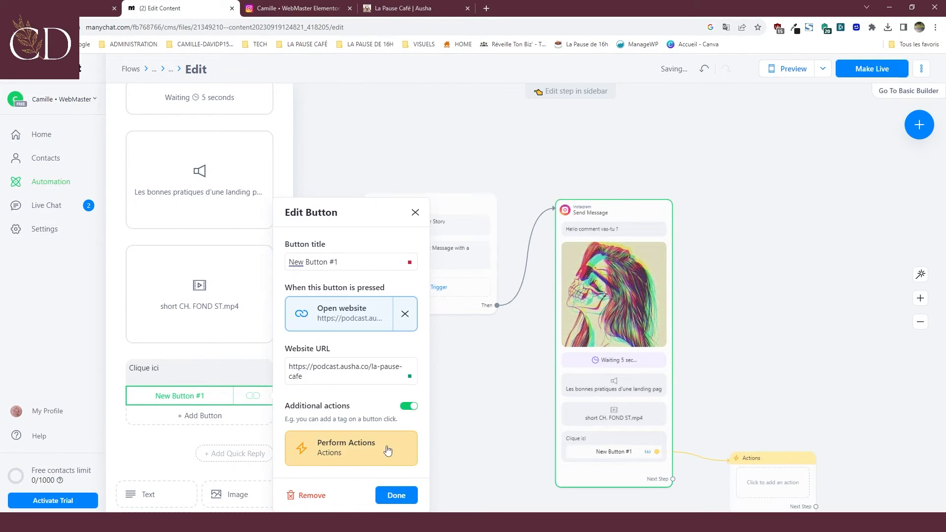
pyautogui.click(782, 358)
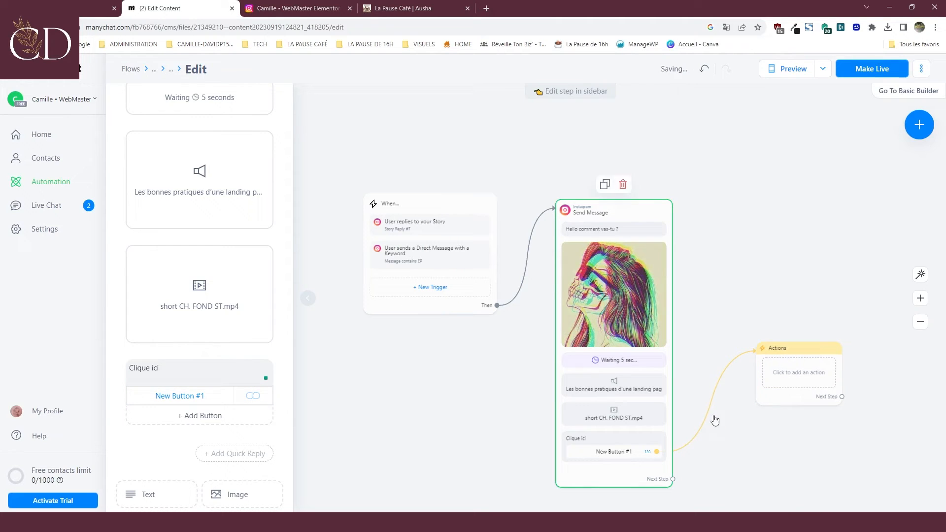
pyautogui.click(794, 374)
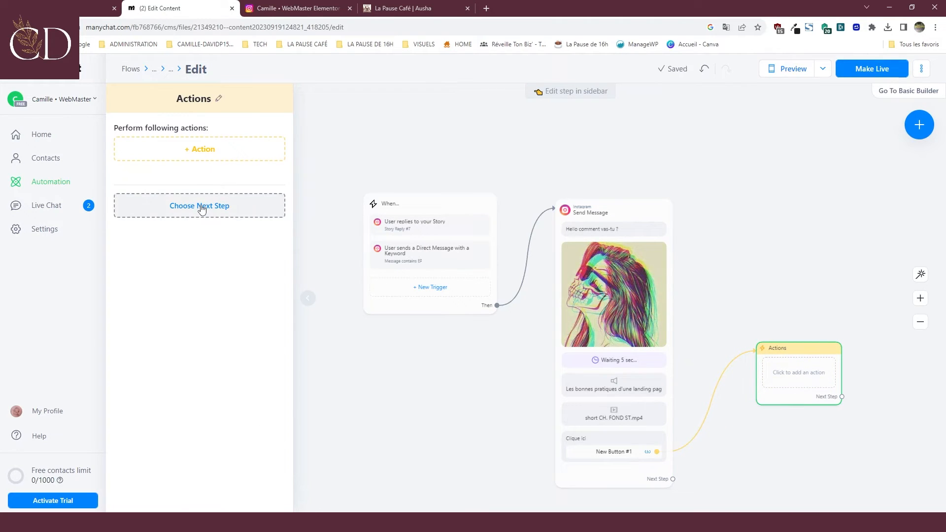
pyautogui.click(202, 154)
pyautogui.click(434, 148)
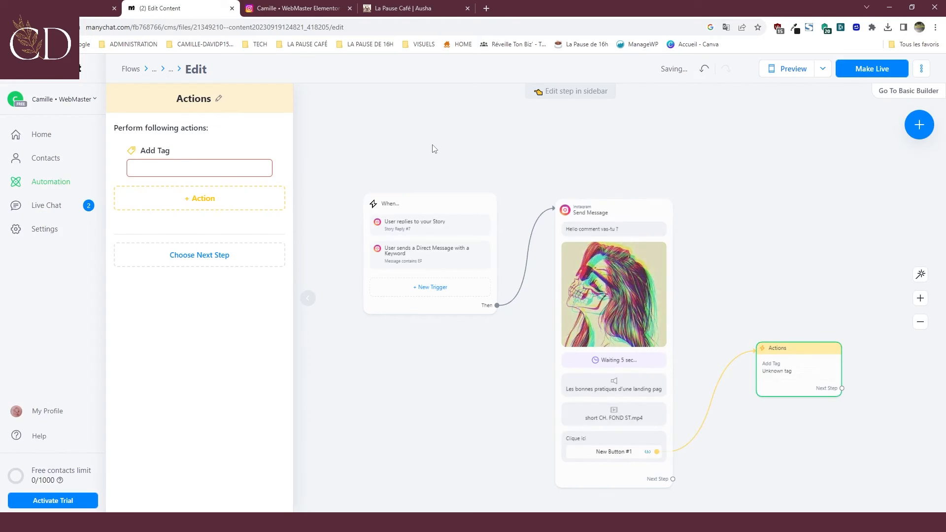
pyautogui.click(216, 169)
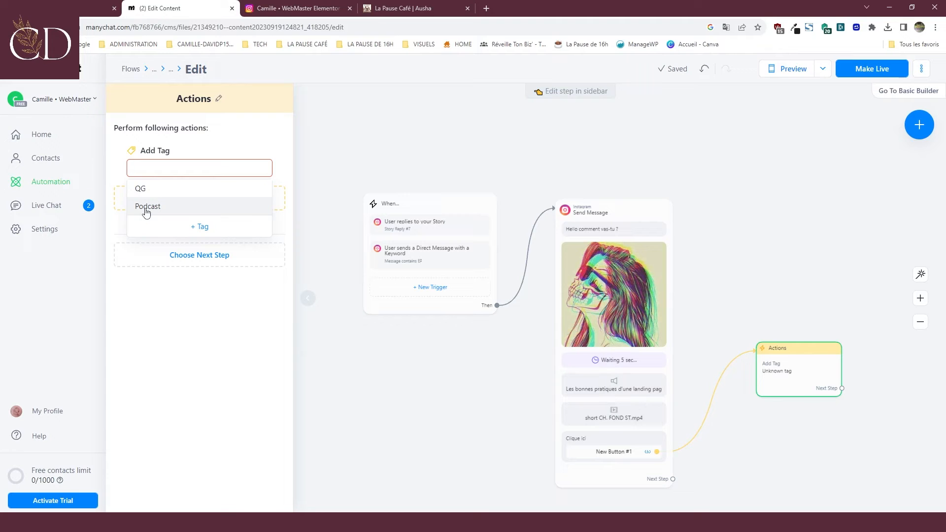
pyautogui.click(147, 207)
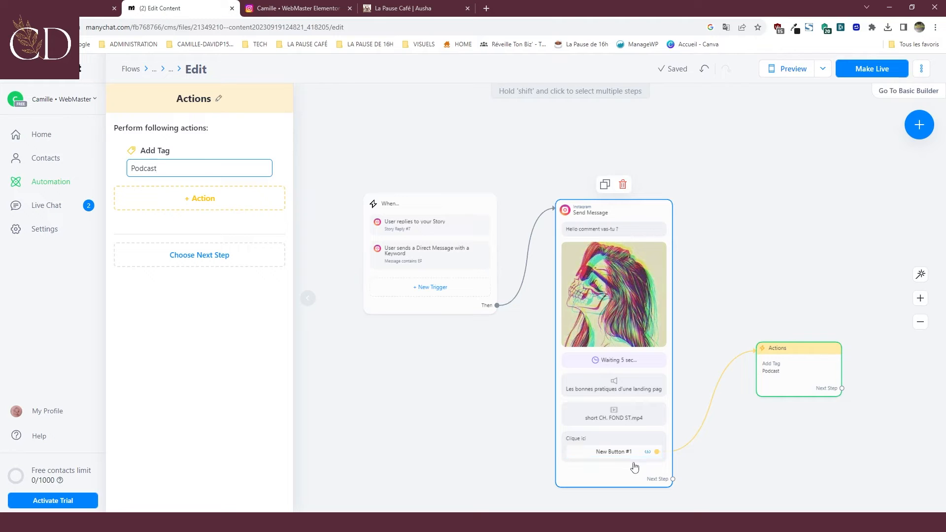
# - Connect the Send Message block's next step to a new Actions block that adds the Podcast tag
pyautogui.moveTo(724, 484); pyautogui.dragTo(634, 445)
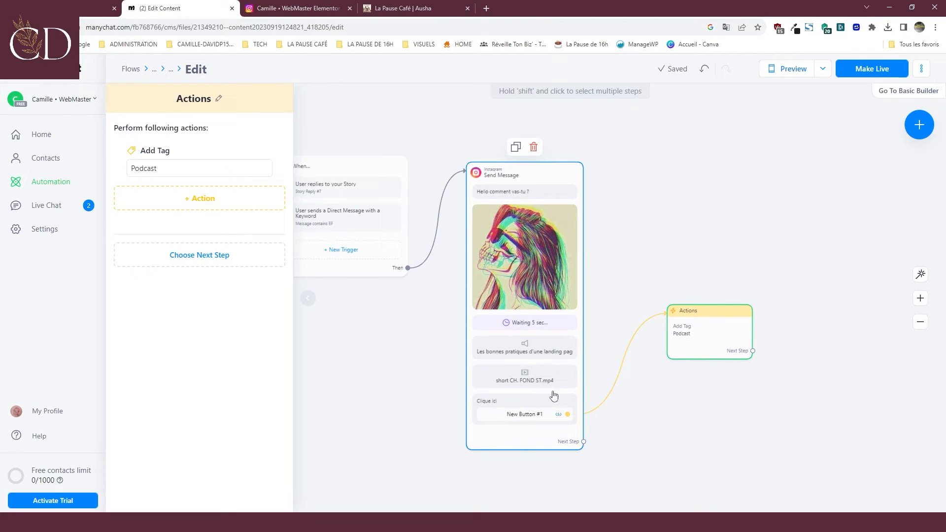
pyautogui.moveTo(583, 442); pyautogui.dragTo(767, 392)
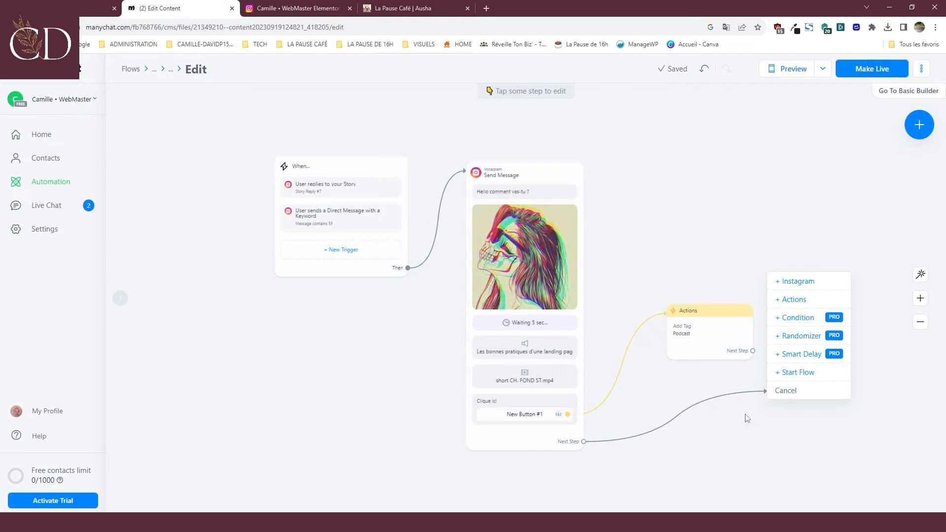
pyautogui.click(794, 302)
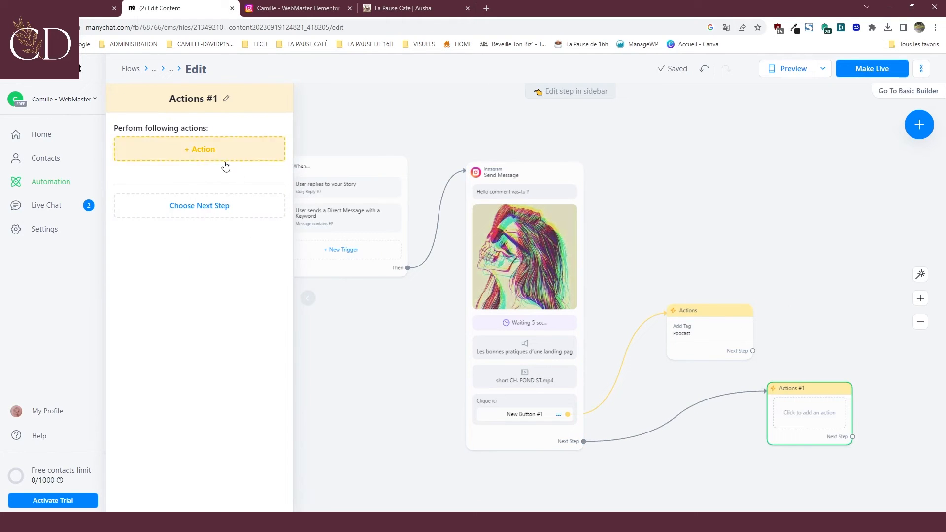
pyautogui.click(200, 149)
pyautogui.click(421, 145)
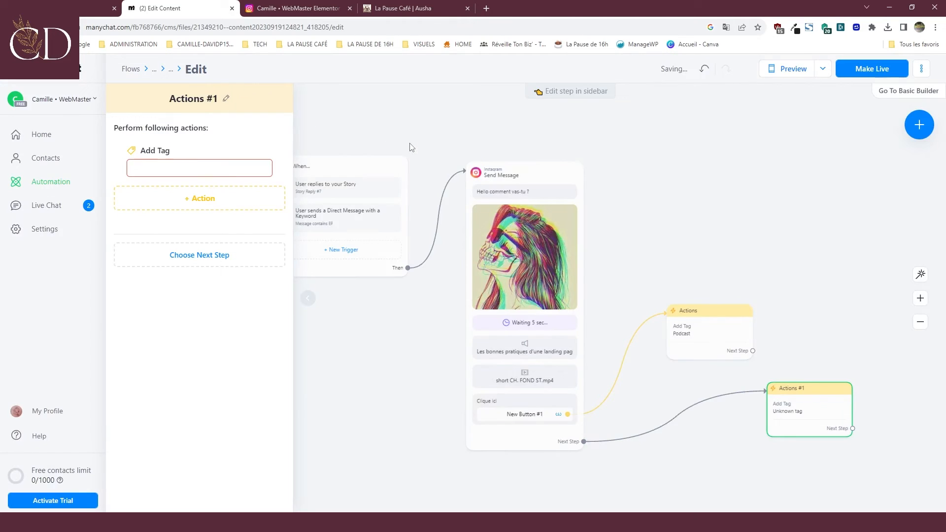
pyautogui.click(203, 174)
pyautogui.click(166, 205)
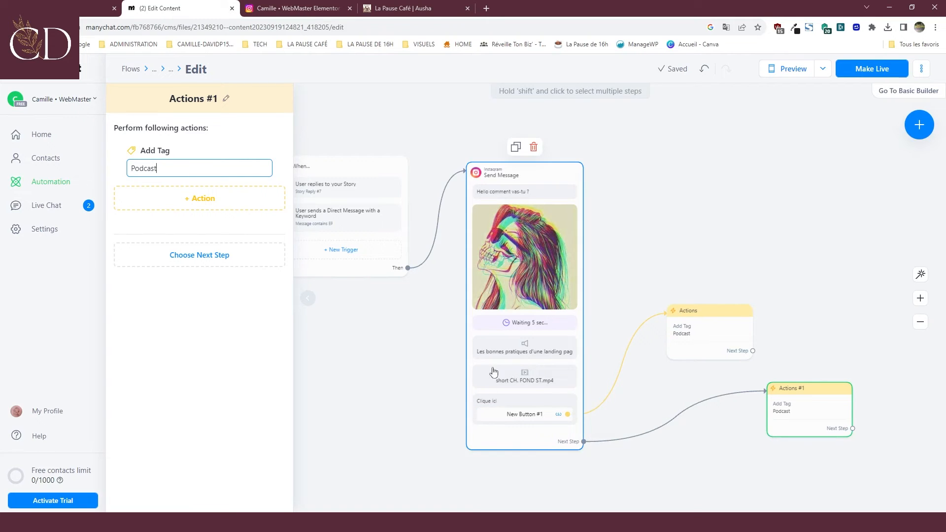
# - Check the keywords of the story reply trigger and try to make the flow live
pyautogui.moveTo(808, 272); pyautogui.dragTo(758, 282)
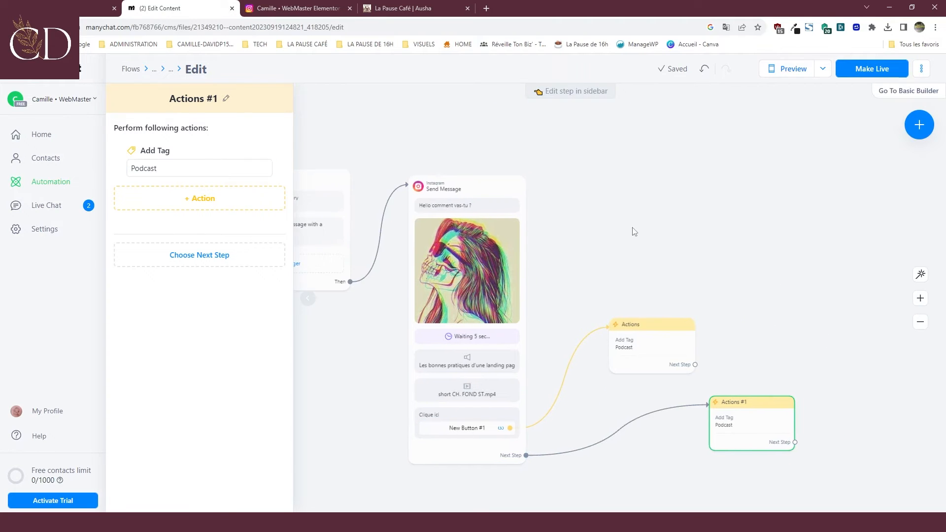
pyautogui.moveTo(635, 229); pyautogui.dragTo(707, 274)
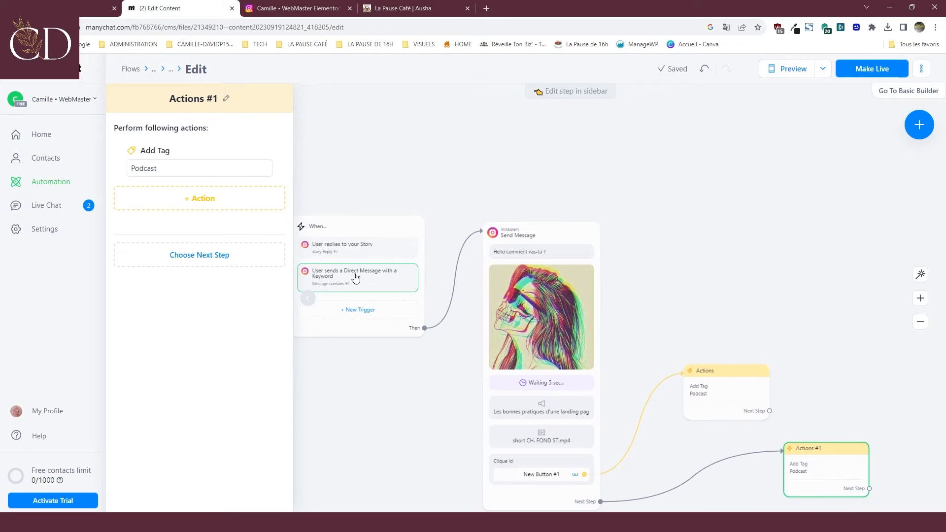
pyautogui.click(354, 253)
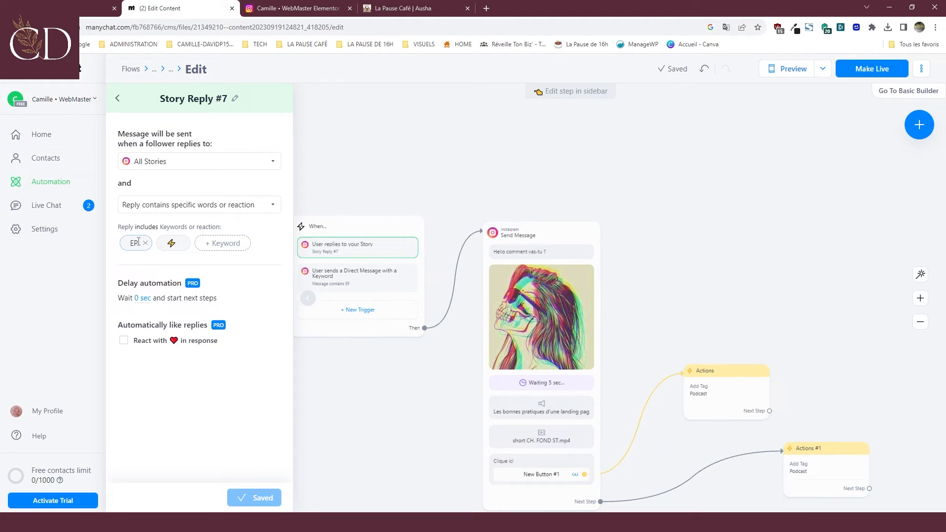
pyautogui.click(867, 69)
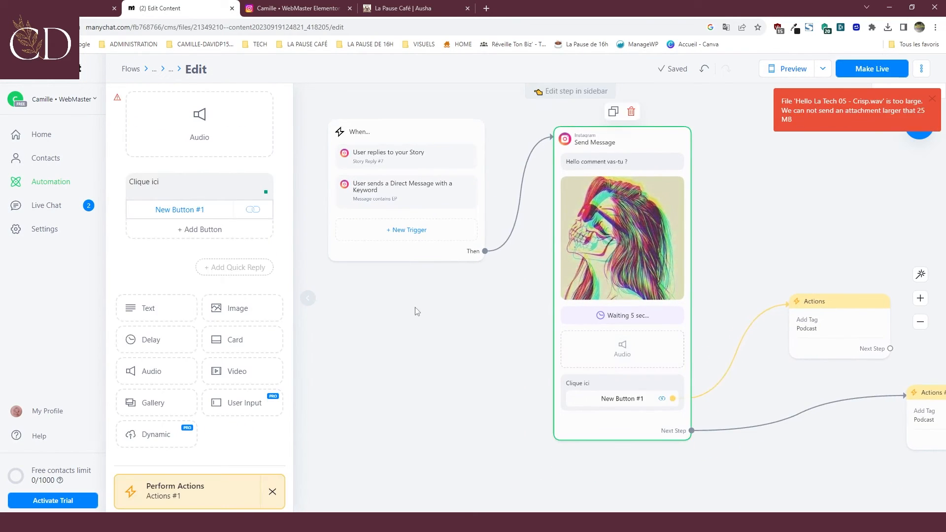
# - Upload Fin épisode.wav into the empty audio block and make the flow live
pyautogui.scroll(1, 213, 165)
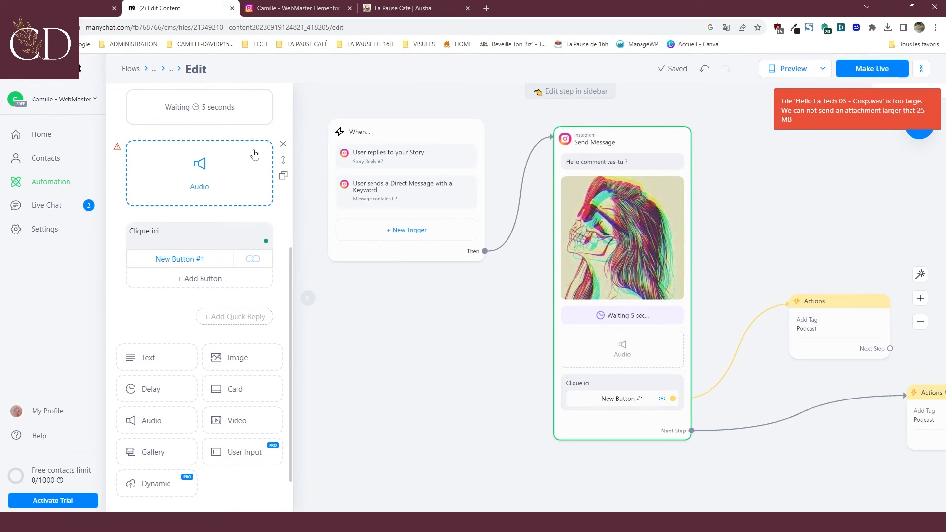
pyautogui.click(242, 153)
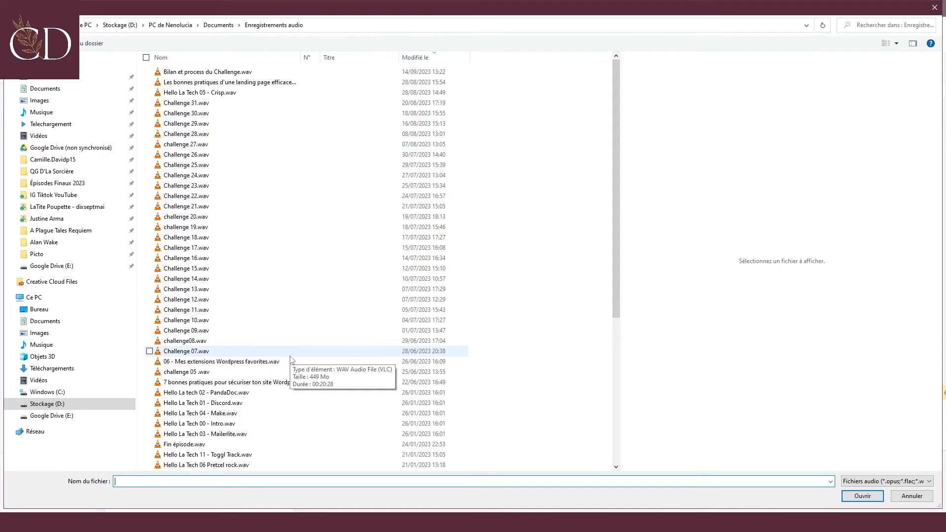
pyautogui.scroll(-5, 289, 360)
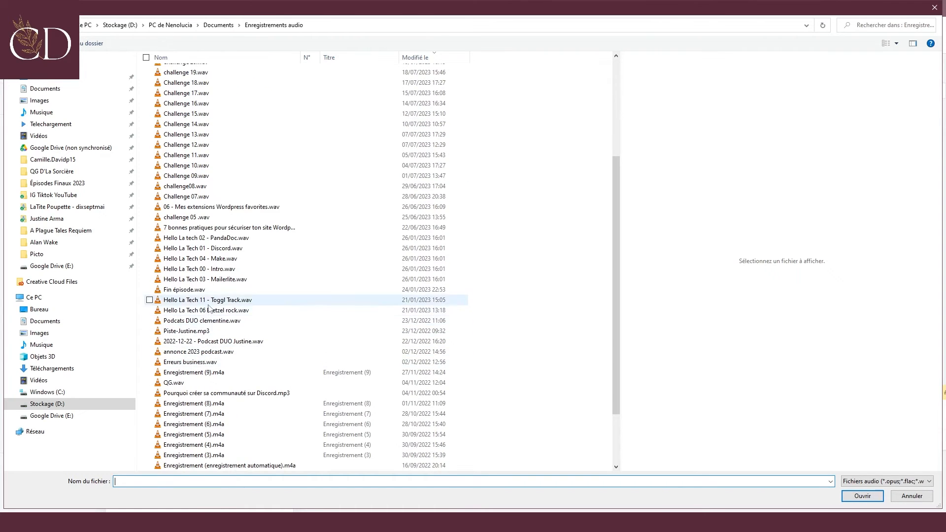
pyautogui.click(180, 290)
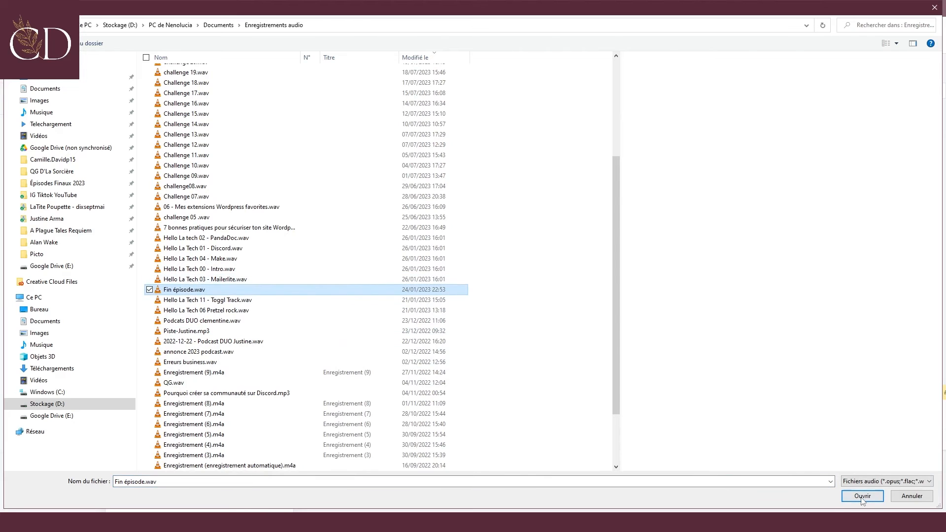
pyautogui.click(862, 496)
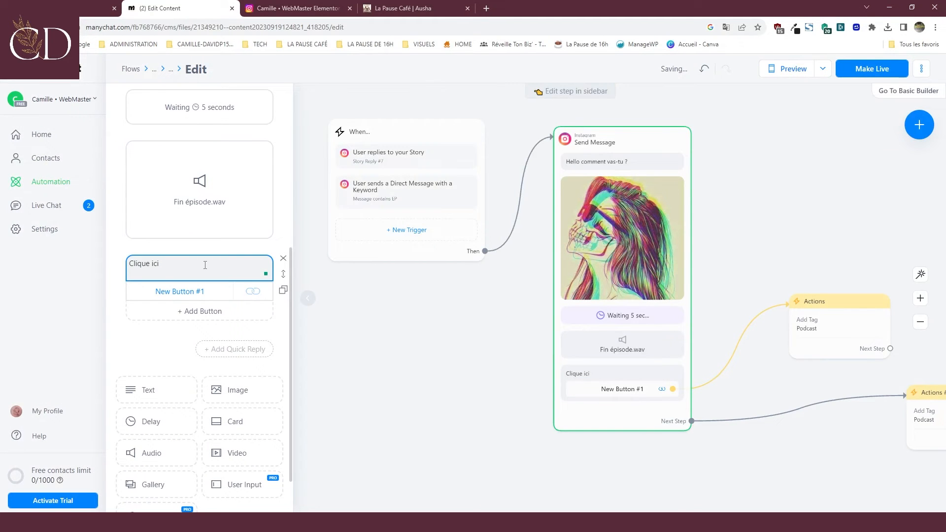
pyautogui.click(862, 69)
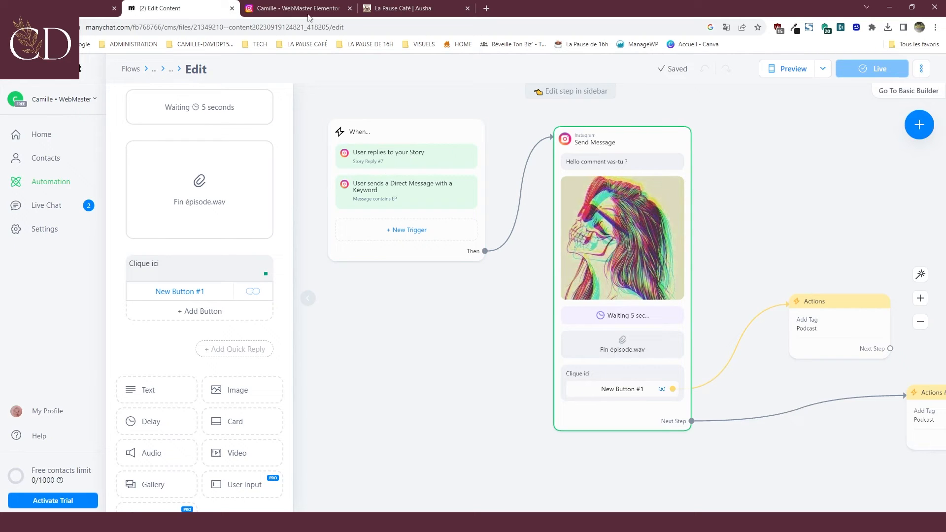
# - Switch to Instagram, open the current story on the connected business profile, reply with EP and close the story
pyautogui.click(289, 10)
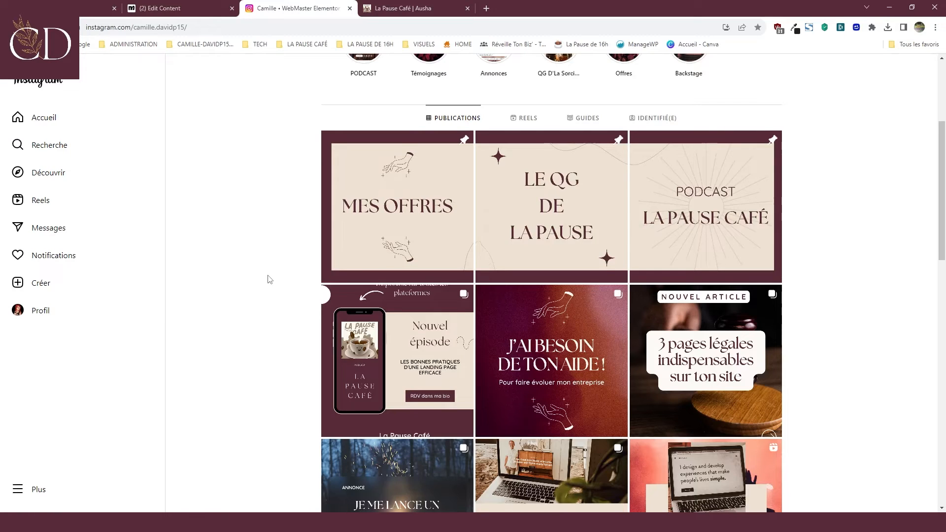
pyautogui.scroll(5, 268, 277)
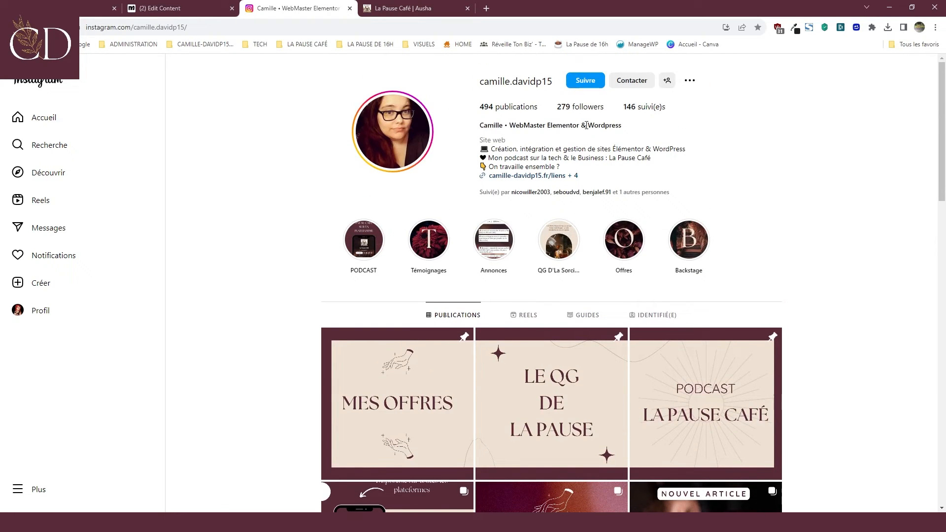
pyautogui.click(387, 140)
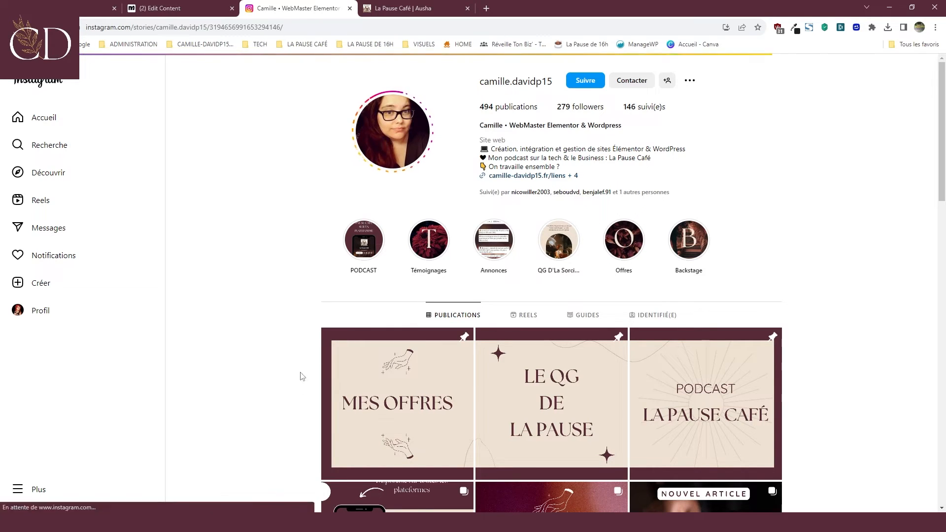
pyautogui.click(380, 488)
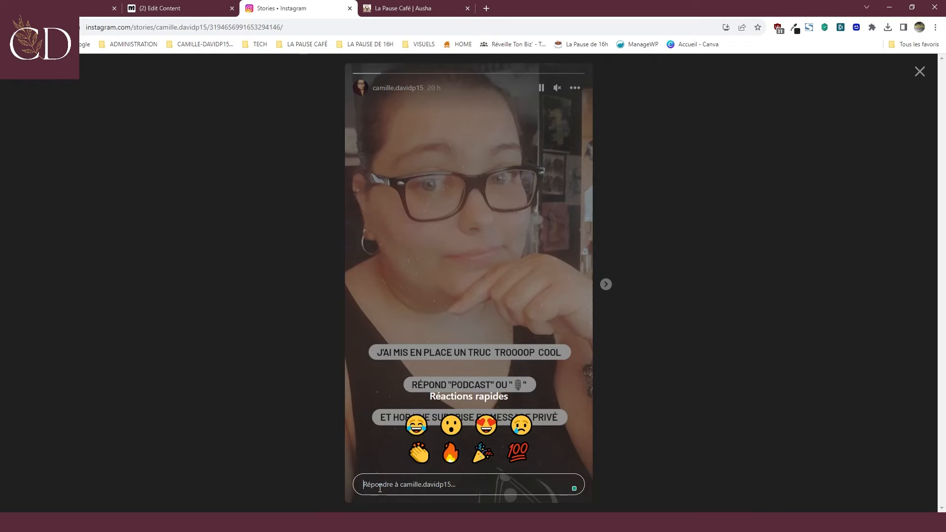
pyautogui.write('EP')
pyautogui.press('Return')
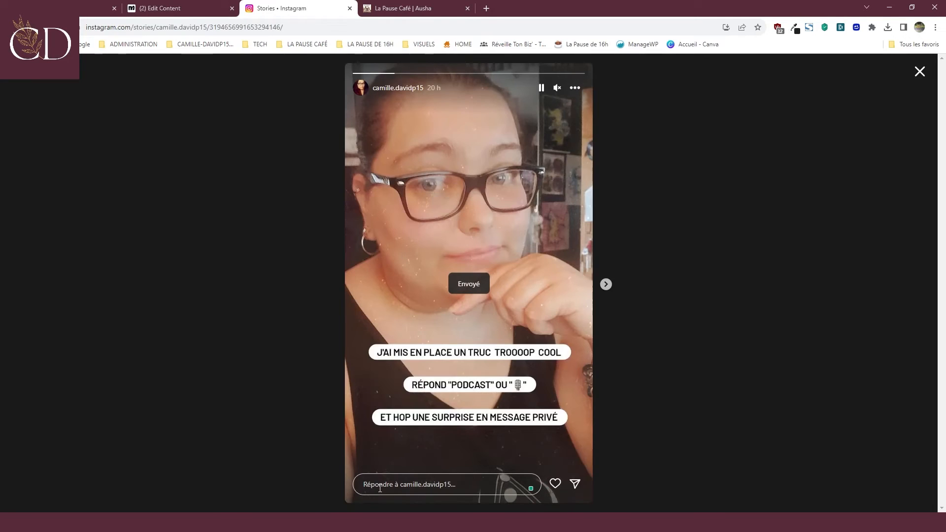
pyautogui.click(920, 73)
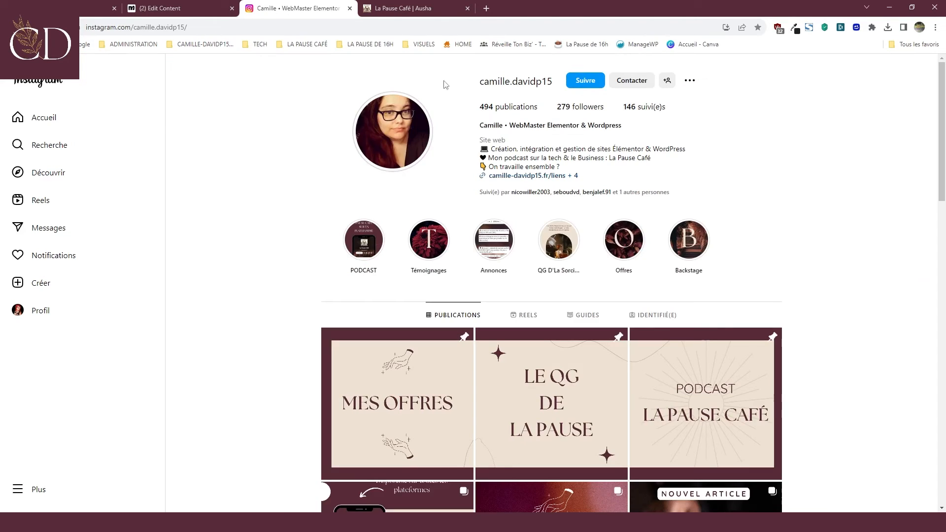
# - Open the Instagram conversation with the business account and examine the automated text, image and Manychat notices
pyautogui.click(81, 228)
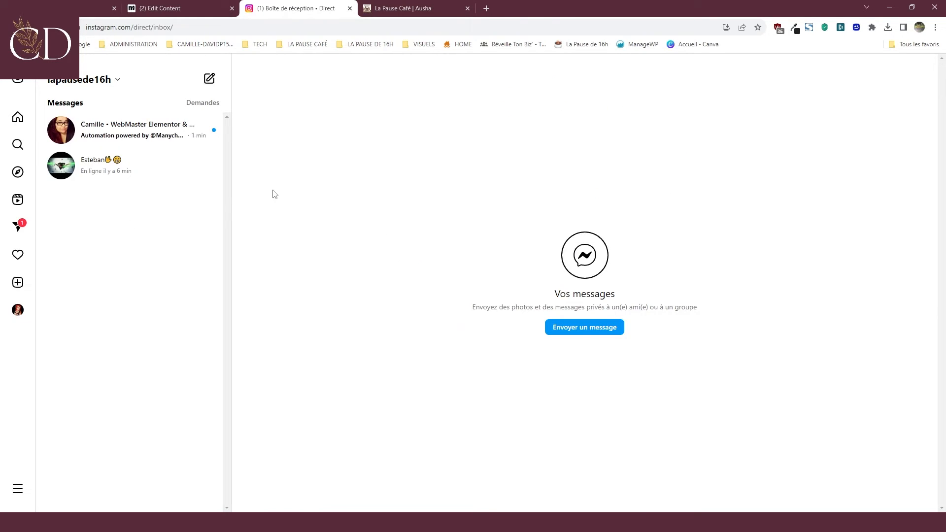
pyautogui.click(91, 137)
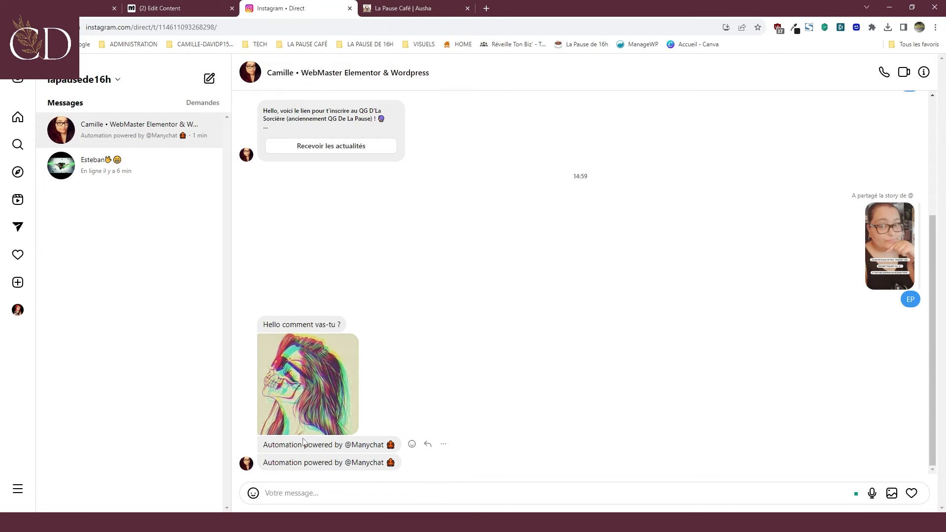
pyautogui.click(285, 374)
pyautogui.click(693, 341)
pyautogui.doubleClick(277, 446)
pyautogui.moveTo(277, 446); pyautogui.dragTo(388, 447)
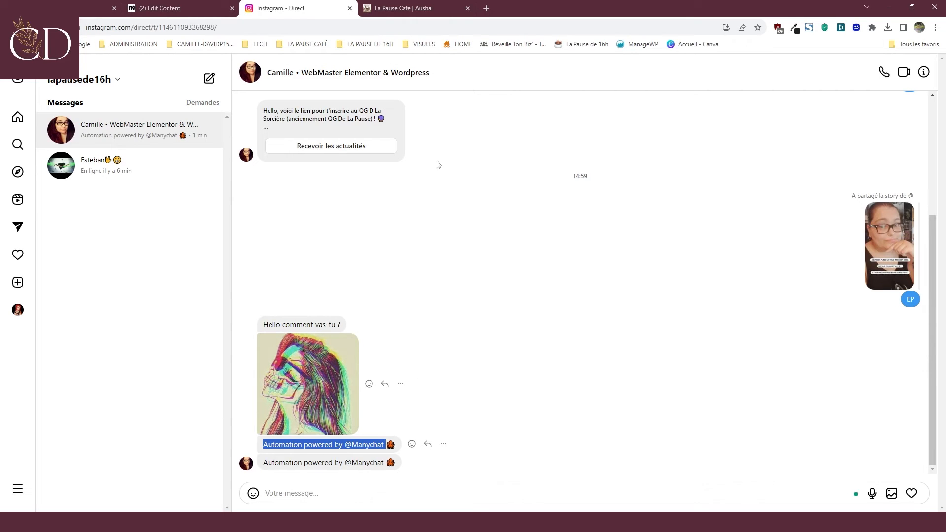
# - Check the delay block in the ManyChat flow and play the audio message received in the Instagram conversation
pyautogui.click(201, 5)
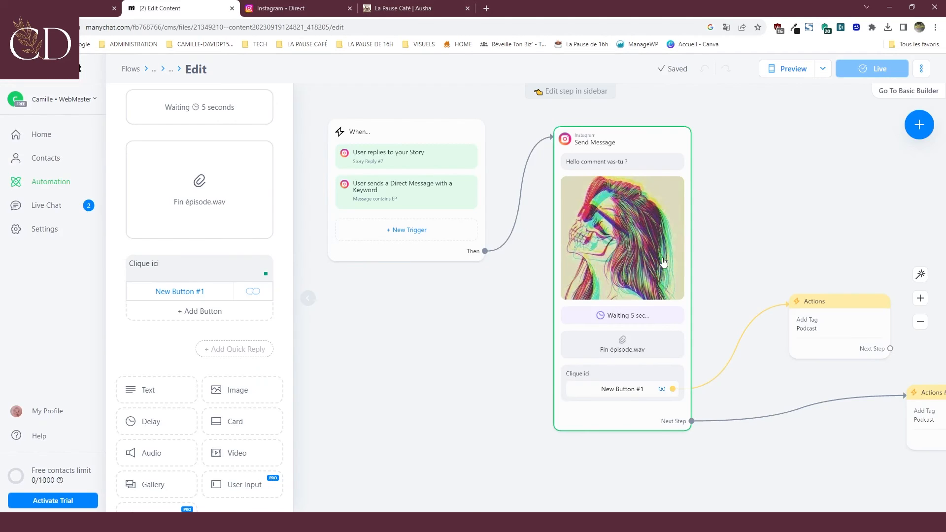
pyautogui.moveTo(625, 315)
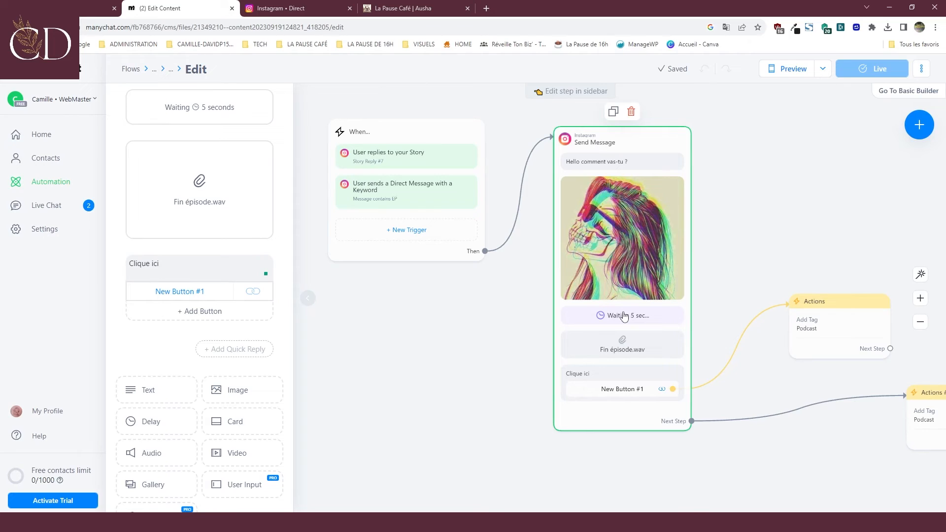
pyautogui.click(298, 8)
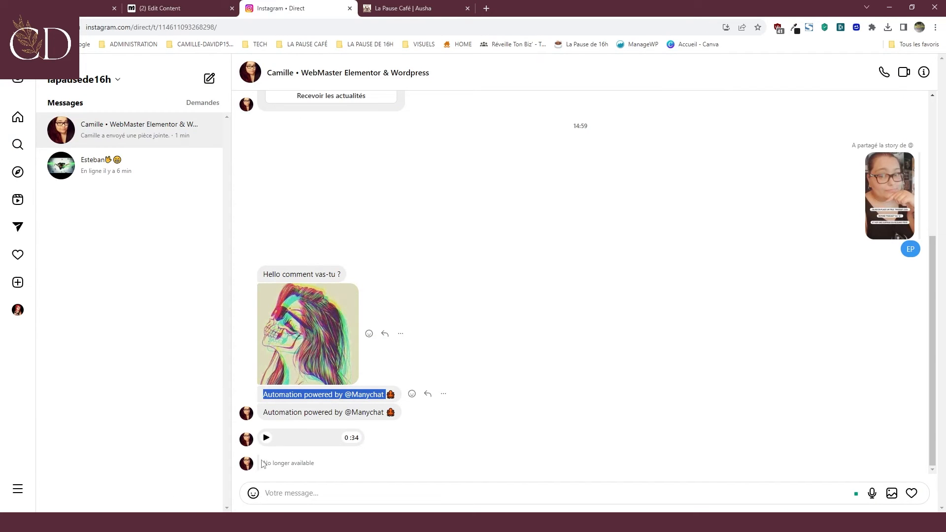
pyautogui.click(266, 439)
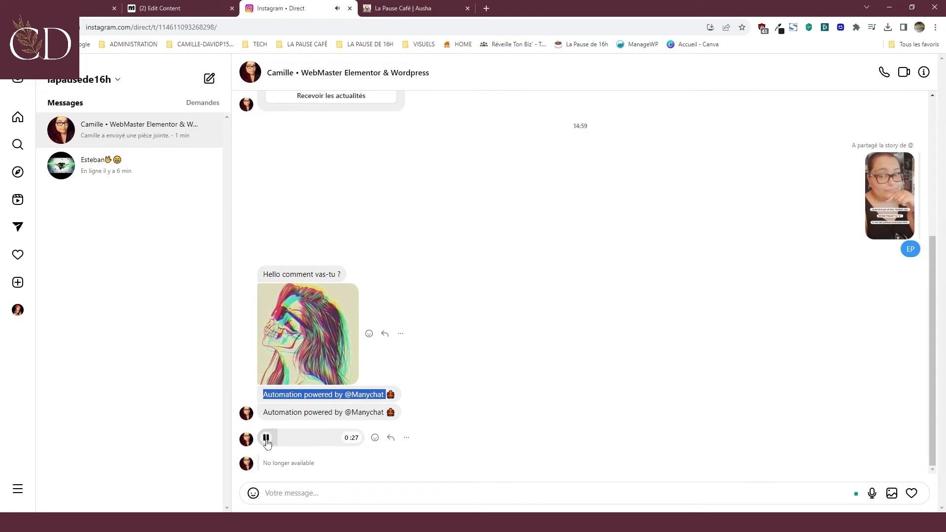
pyautogui.click(263, 465)
# - Compare the blocks of the ManyChat flow with the last message of the Instagram conversation, below the audio
pyautogui.click(184, 6)
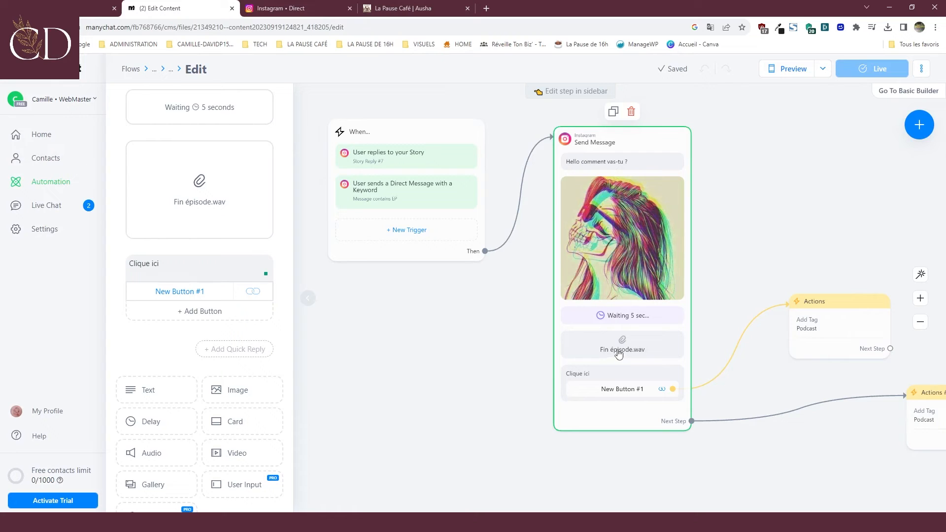
pyautogui.click(315, 9)
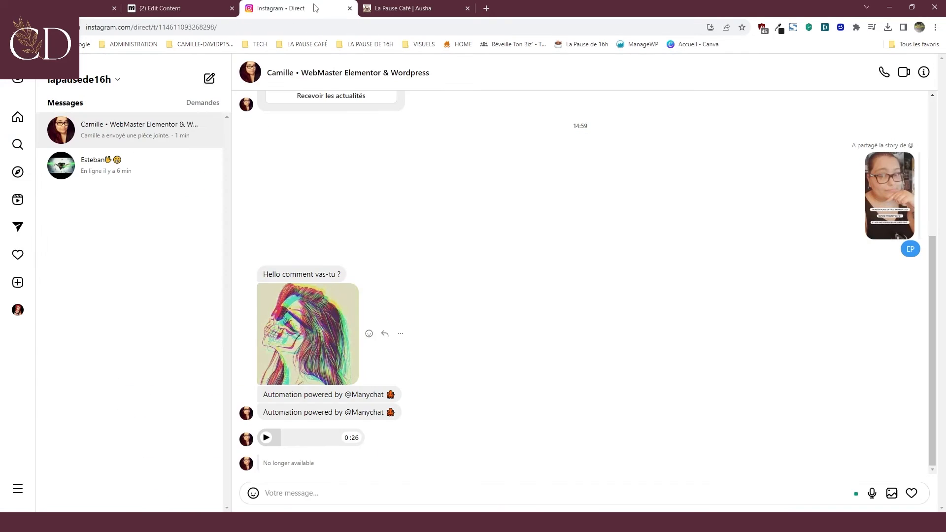
pyautogui.doubleClick(266, 459)
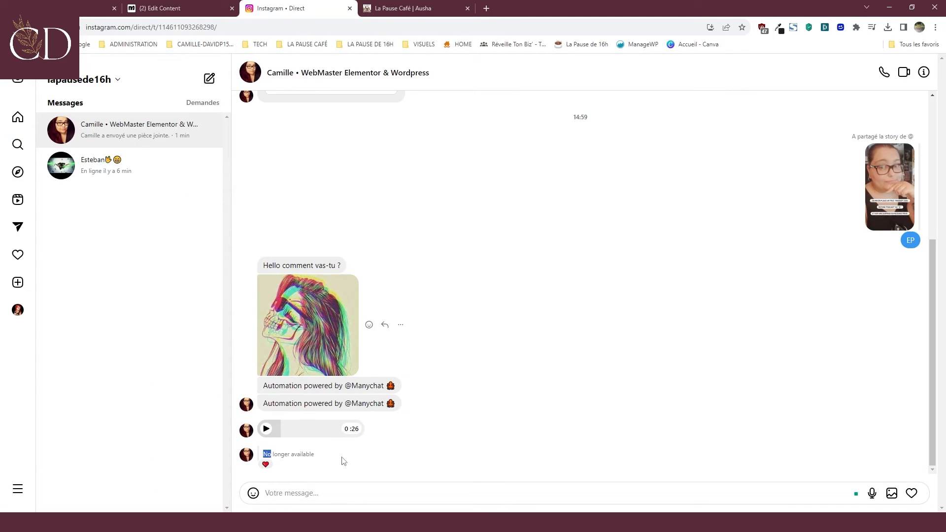
pyautogui.moveTo(302, 454); pyautogui.dragTo(278, 455)
pyautogui.click(217, 8)
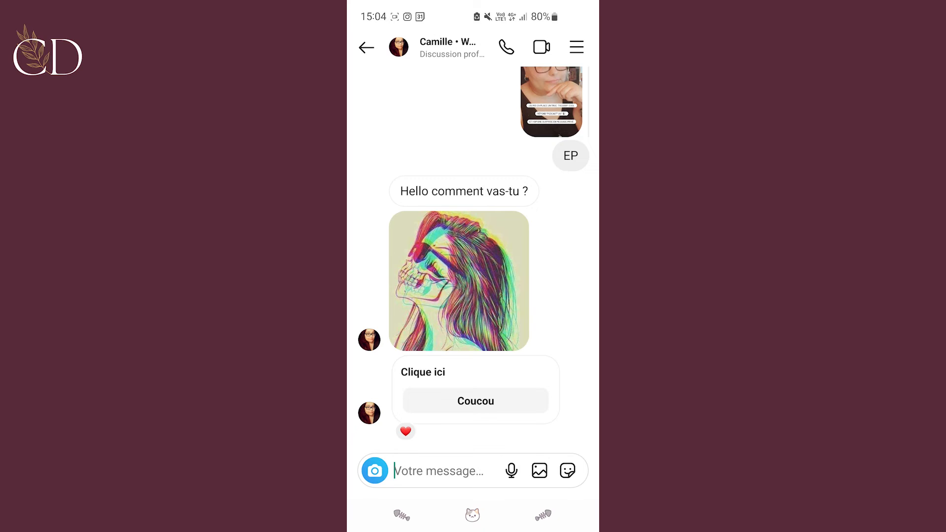
# - Follow the Coucou button in the Instagram chat and check the La Pause de 16h conversation in ManyChat's Live Chat for the URL click
pyautogui.click(476, 401)
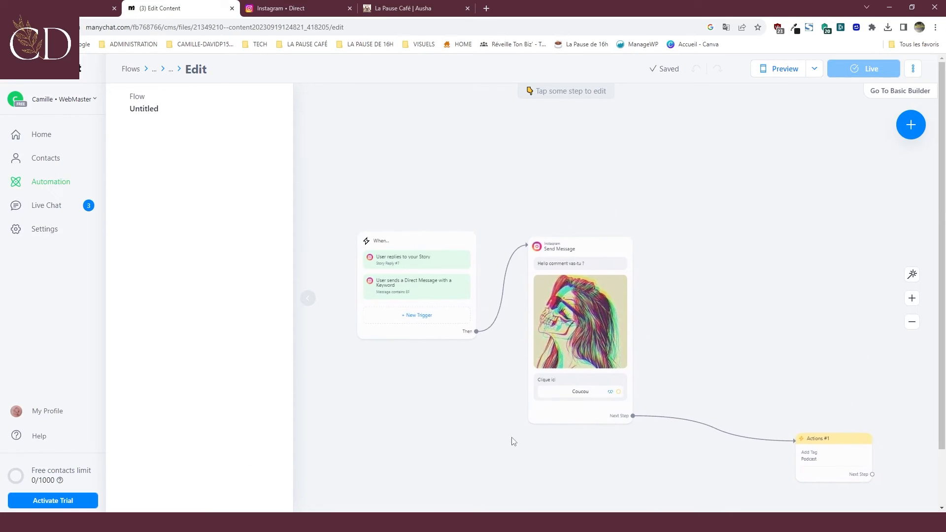
pyautogui.click(61, 210)
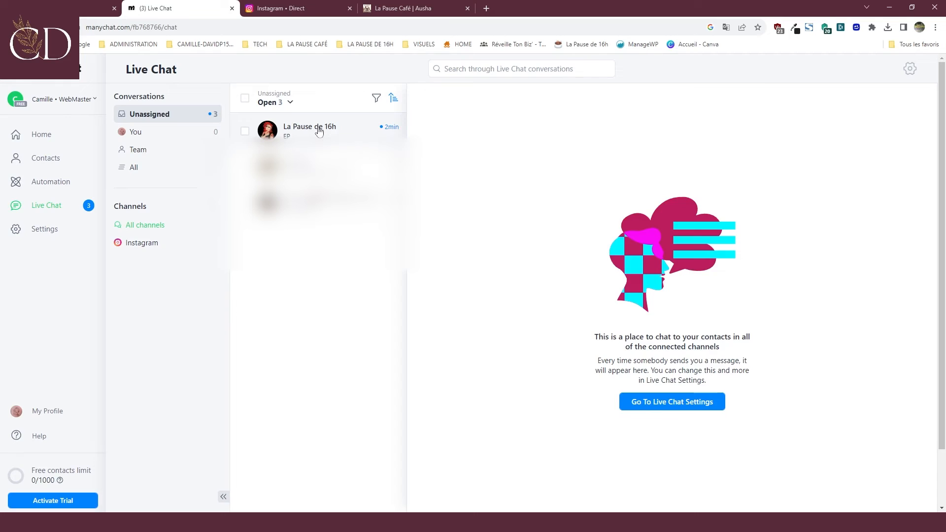
pyautogui.click(319, 130)
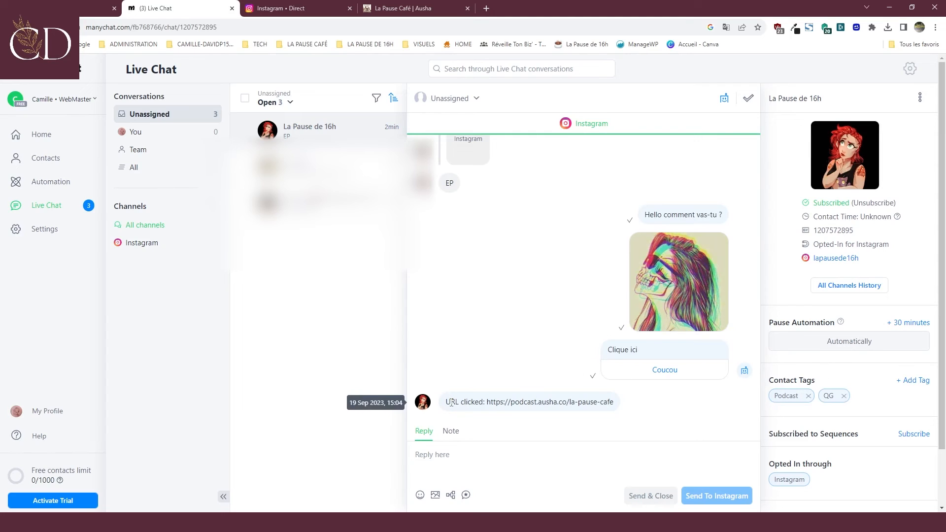
pyautogui.moveTo(447, 402); pyautogui.dragTo(625, 414)
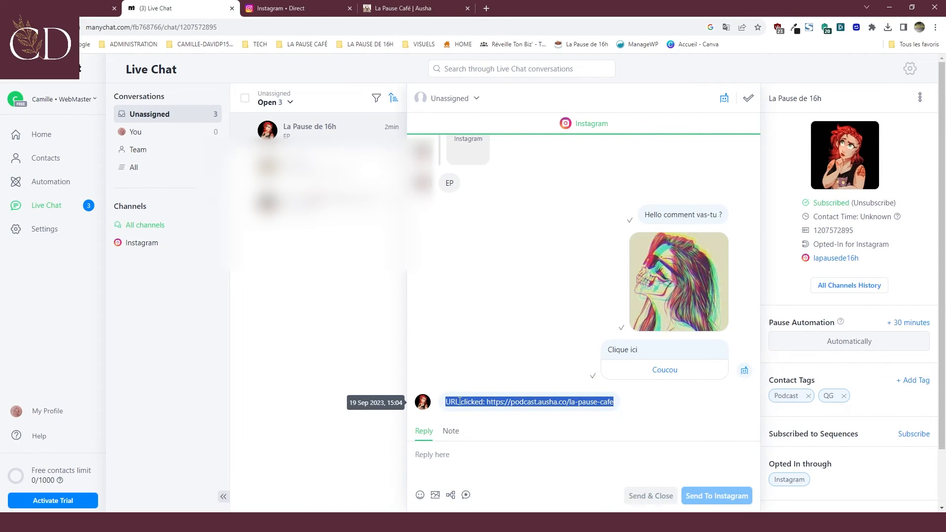
pyautogui.click(495, 401)
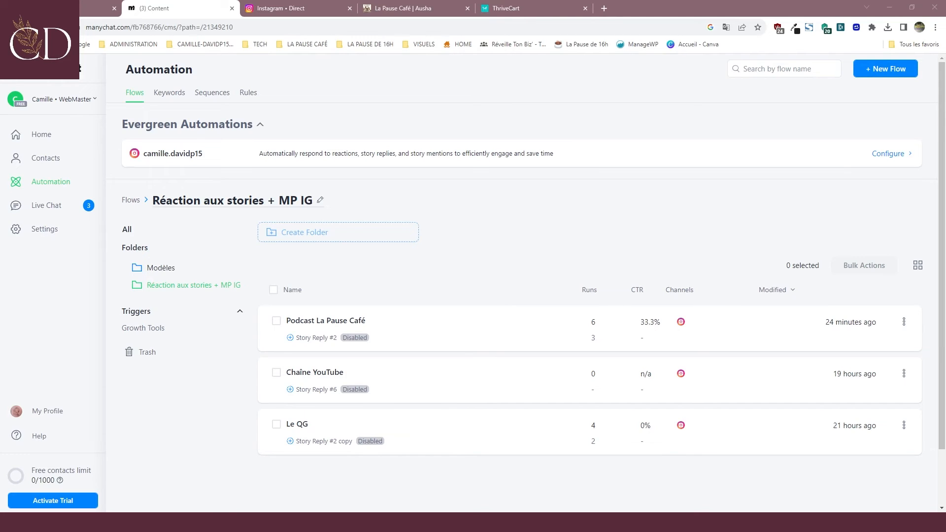
# - On the La Pause Café page on Ausha, open the YouTube subscription link in a new tab and view the channel
pyautogui.click(411, 9)
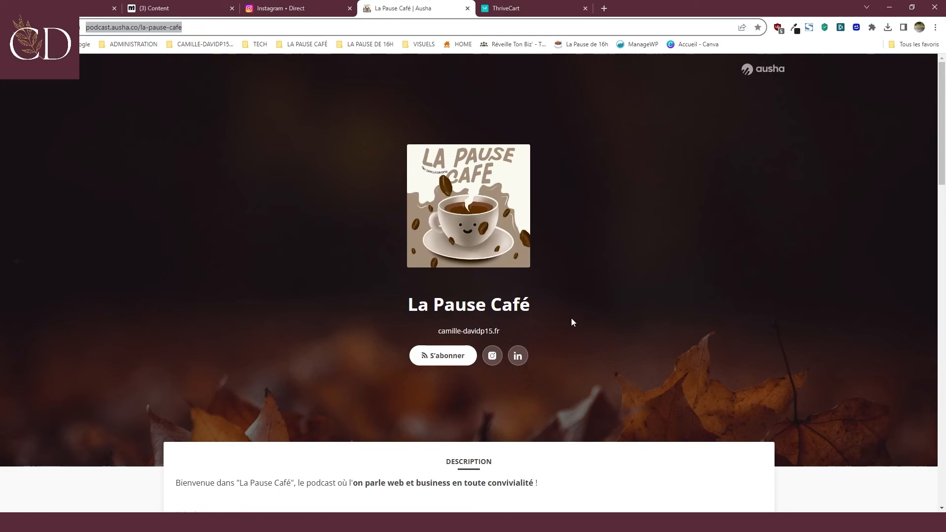
pyautogui.scroll(-5, 572, 323)
pyautogui.click(440, 110)
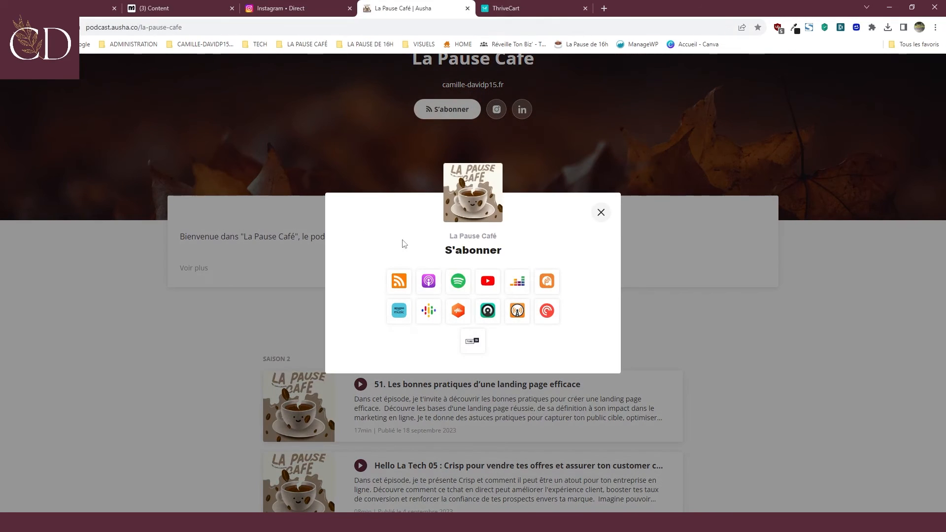
pyautogui.rightClick(493, 285)
pyautogui.click(510, 293)
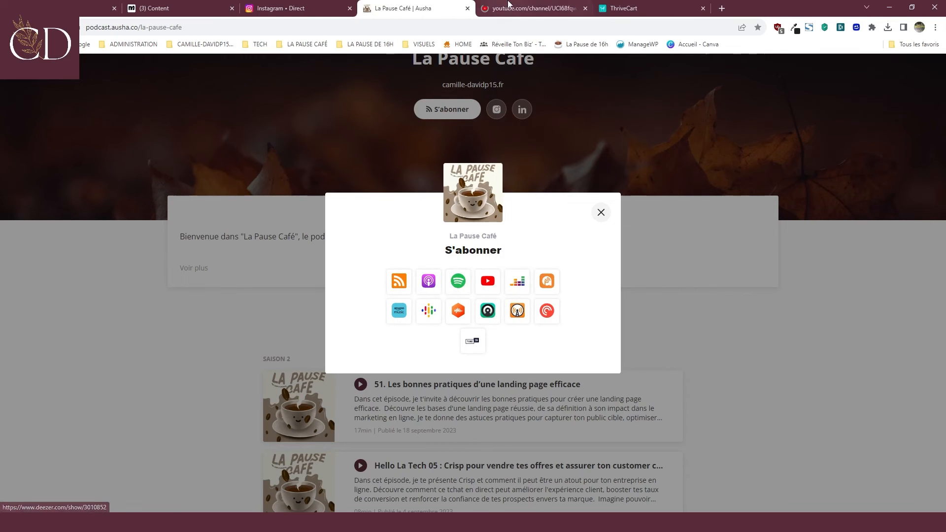
pyautogui.click(509, 5)
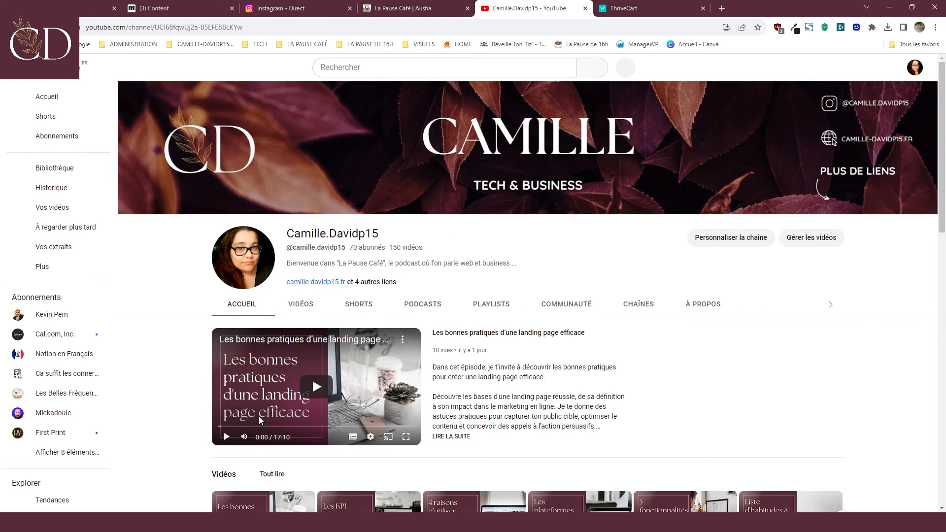
pyautogui.scroll(-5, 622, 342)
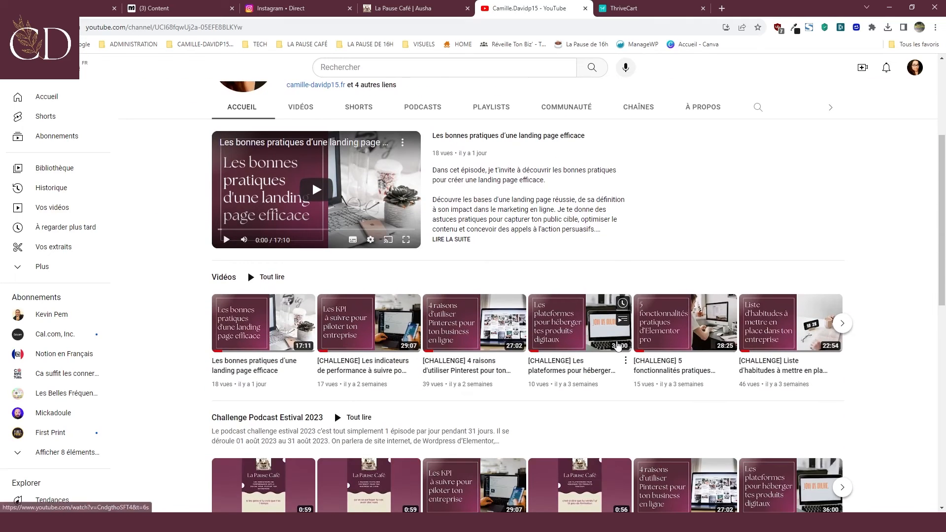
pyautogui.scroll(5, 522, 312)
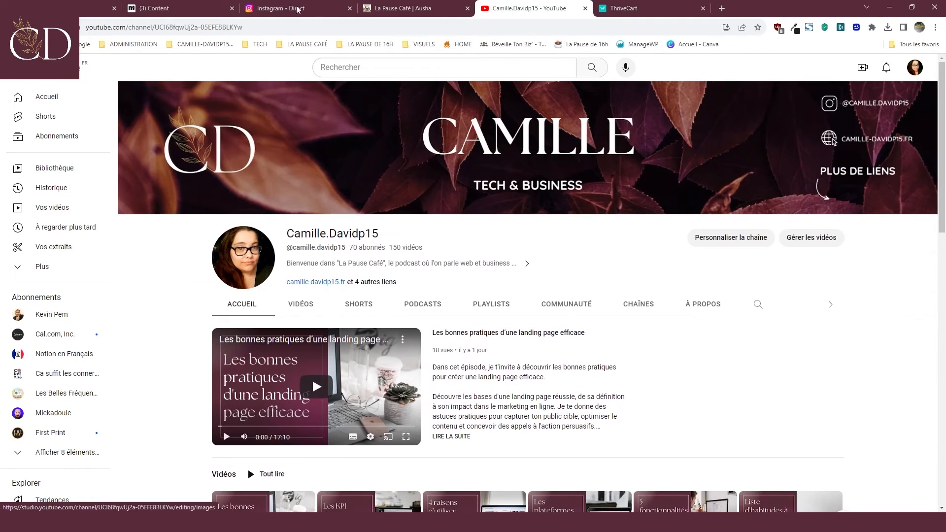
# - Return to ManyChat and create a new flow from scratch in the Réaction aux stories + MP IG folder
pyautogui.click(261, 7)
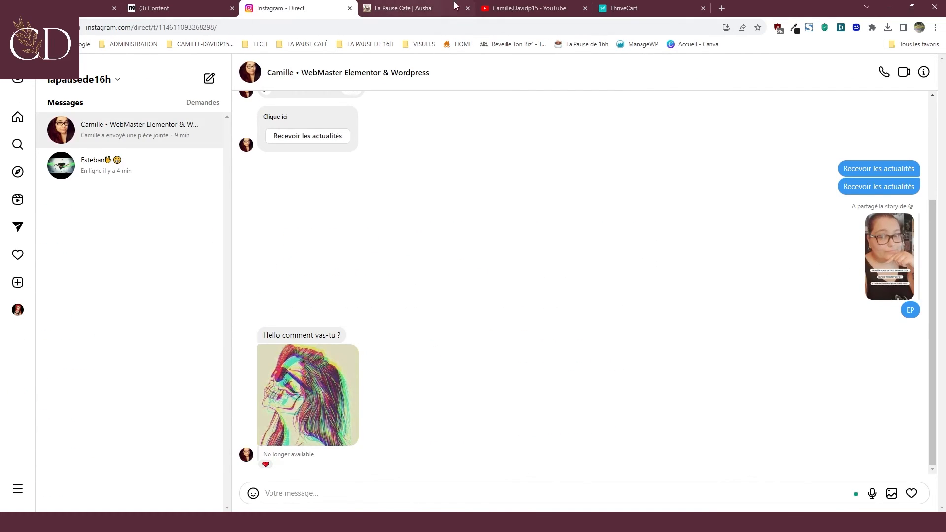
pyautogui.click(195, 7)
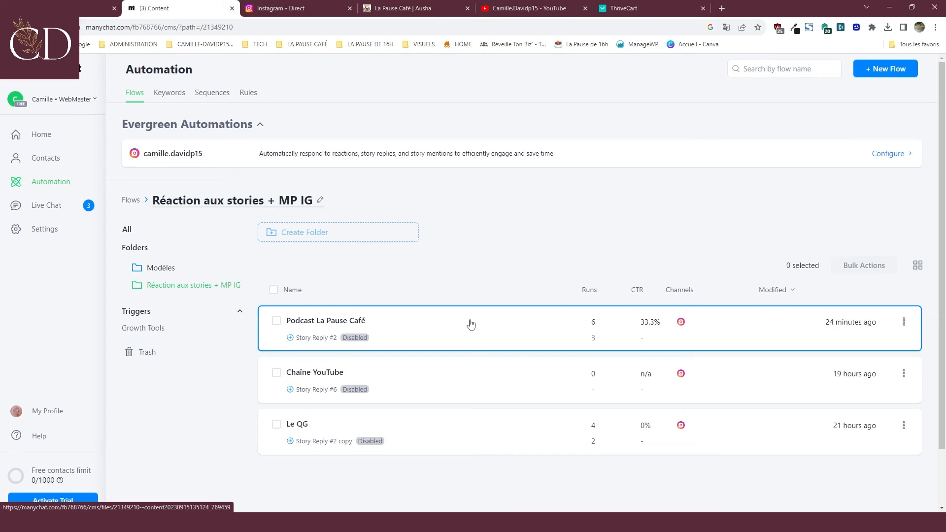
pyautogui.click(886, 70)
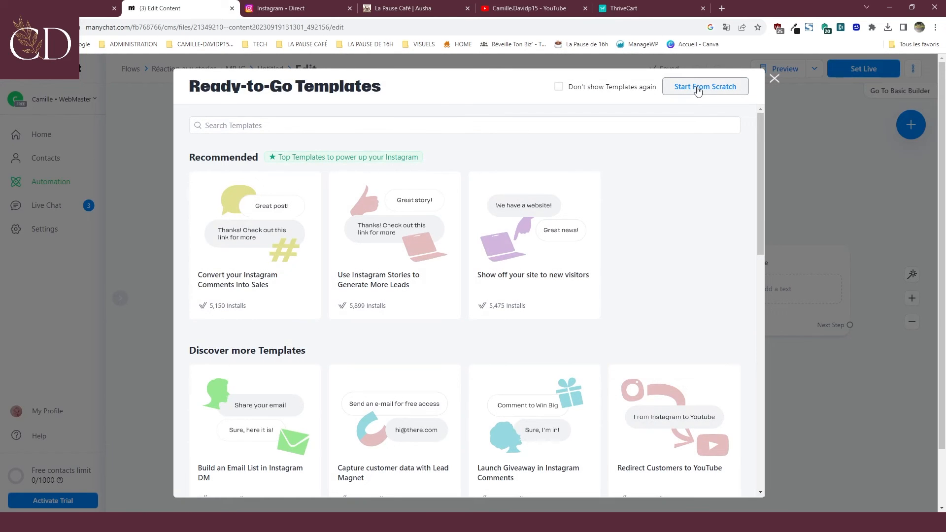
pyautogui.click(698, 91)
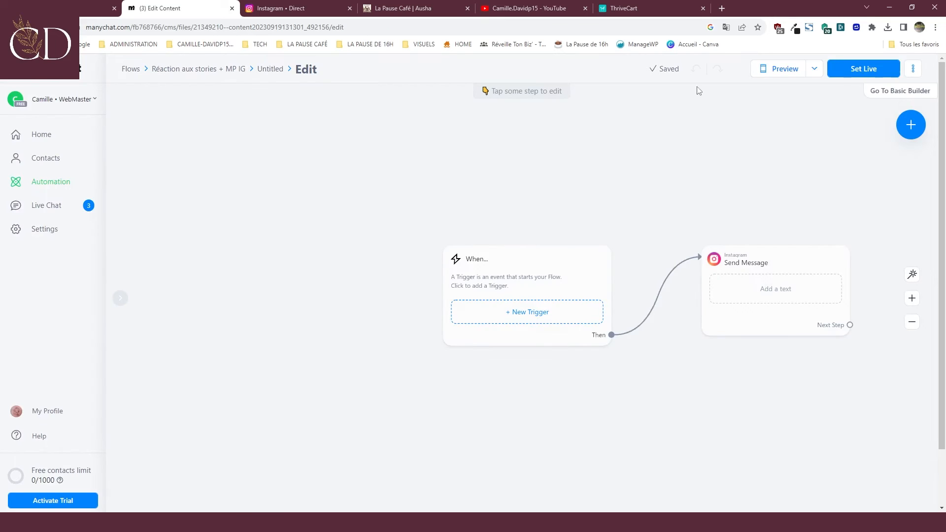
# - Add a Story Reply trigger for all stories, limited to replies containing the keyword POD, and save it
pyautogui.click(520, 266)
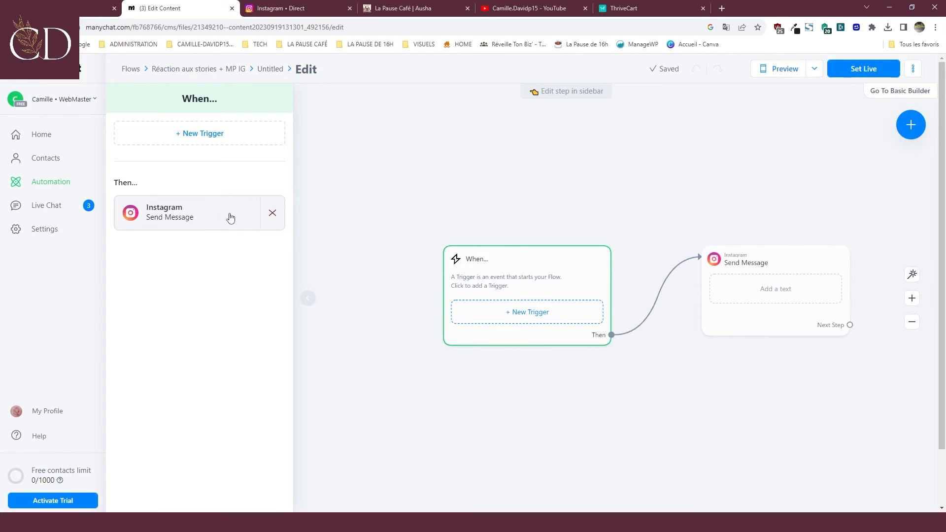
pyautogui.click(206, 141)
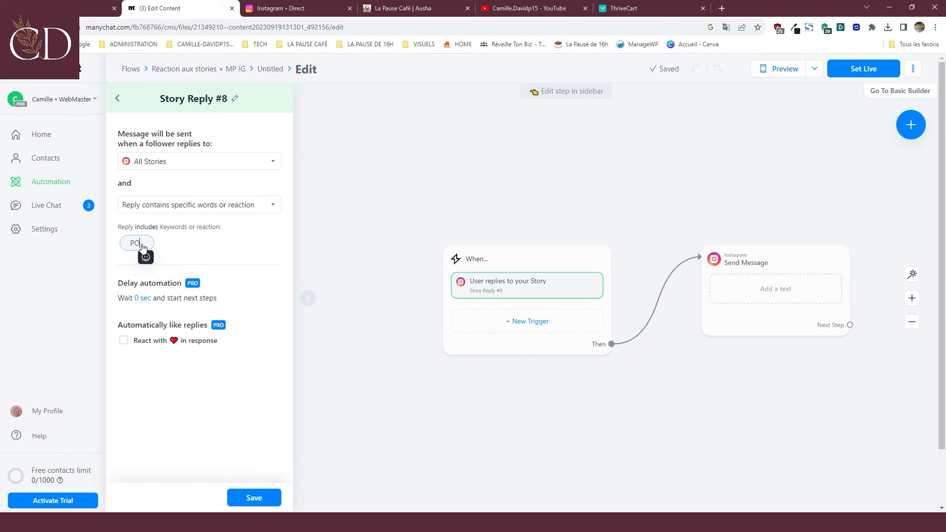
pyautogui.write('D')
pyautogui.press('Return')
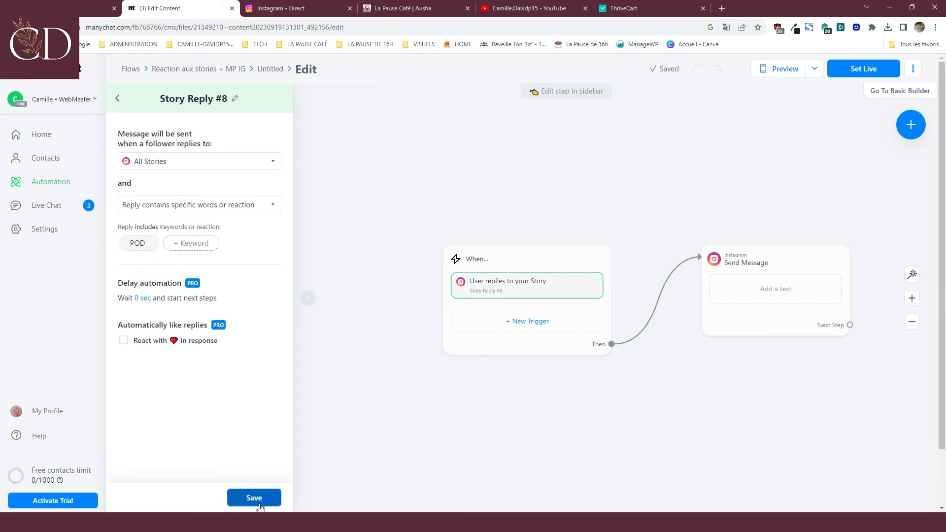
pyautogui.click(260, 504)
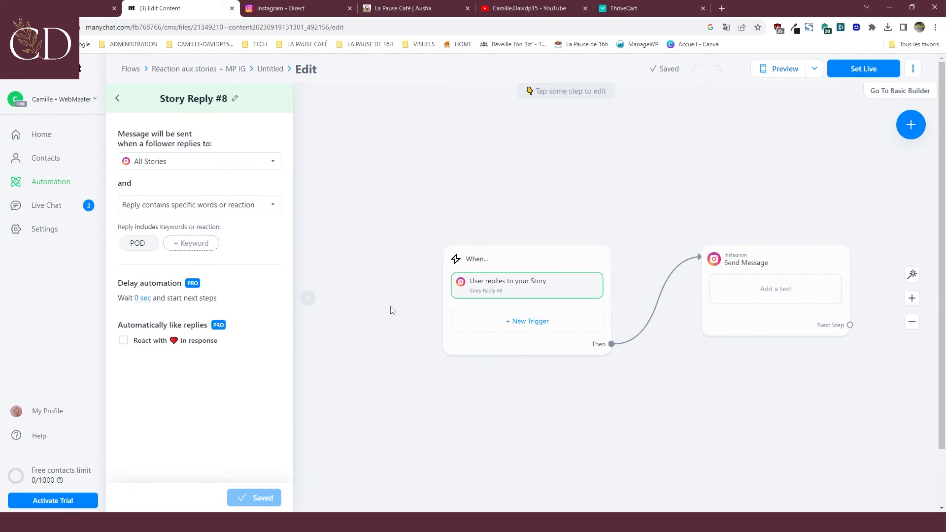
# - Write "Hello tu veux écouter le podcast La Pause Café sur quelle plateforme ?" as the text of the Instagram Send Message block
pyautogui.moveTo(407, 217); pyautogui.dragTo(271, 230)
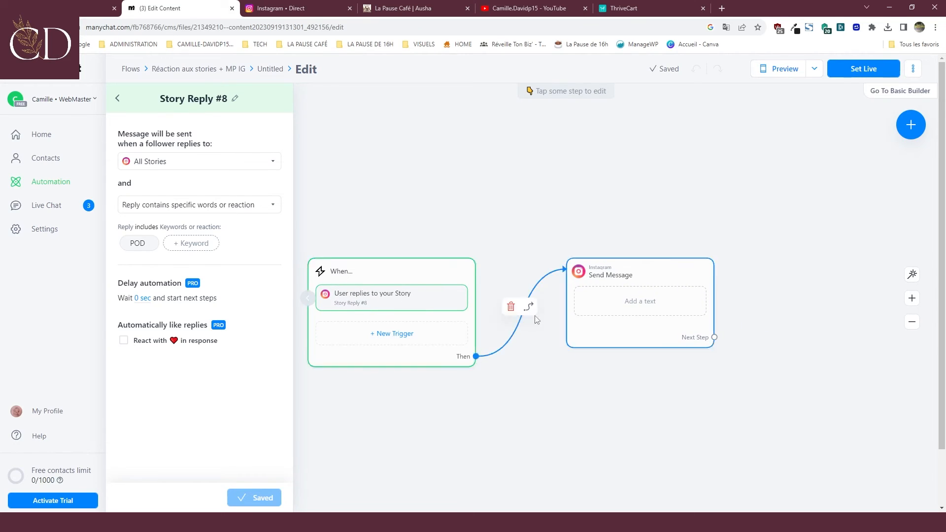
pyautogui.click(602, 304)
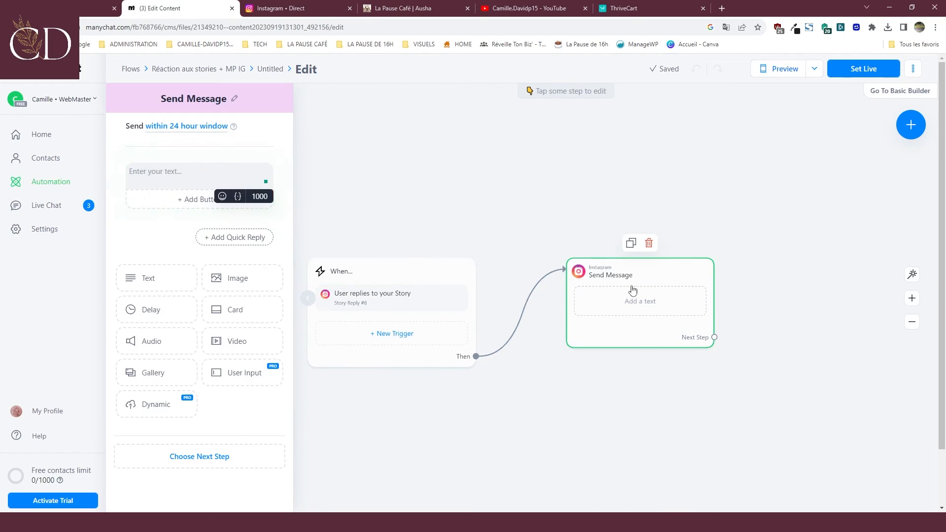
pyautogui.write('Hello tu veux écouter le podcast La Pause Café s')
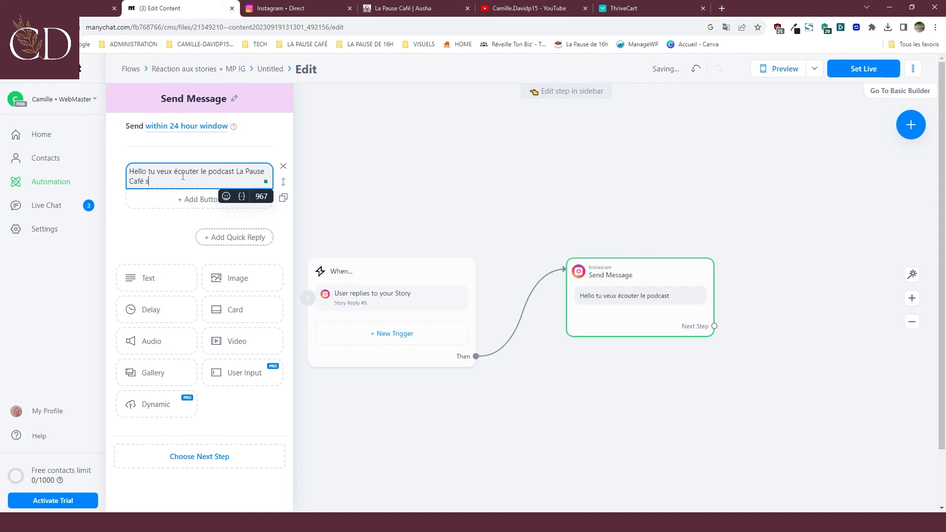
pyautogui.write('ur qu')
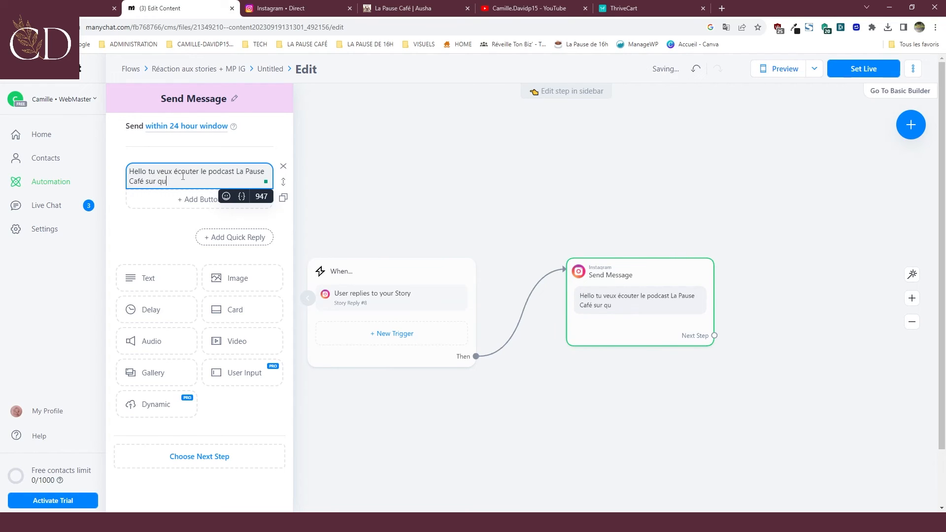
pyautogui.write('elle plateforme ?')
# - Add a button titled Youtube below the message text and make it open a website
pyautogui.click(197, 199)
pyautogui.click(375, 200)
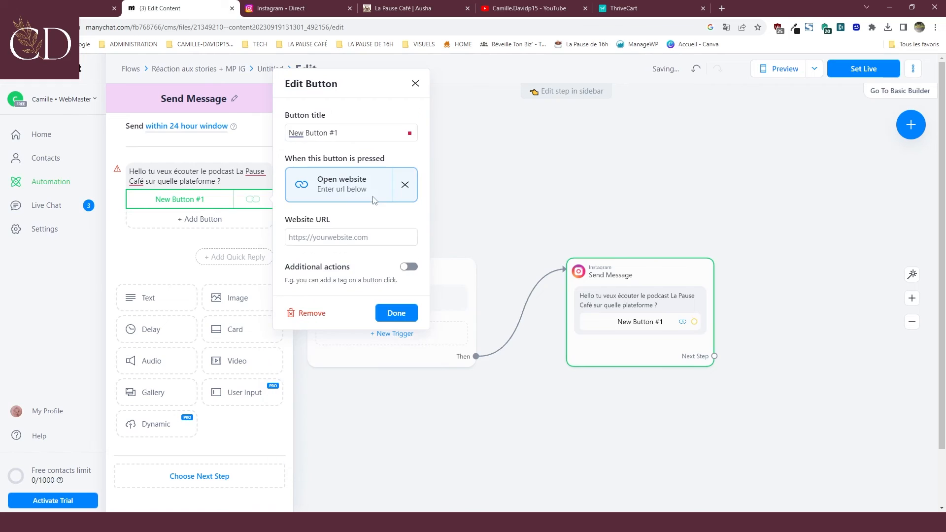
pyautogui.tripleClick(341, 133)
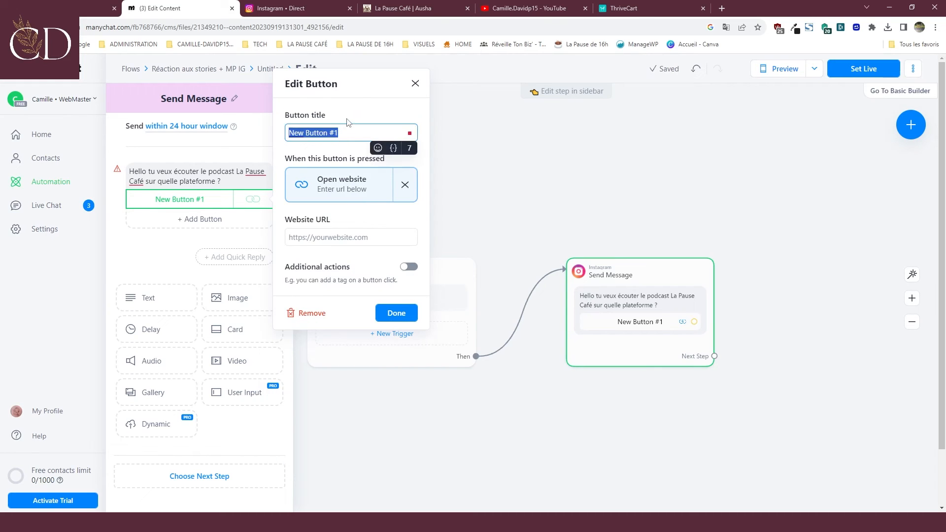
pyautogui.write('Youtubez')
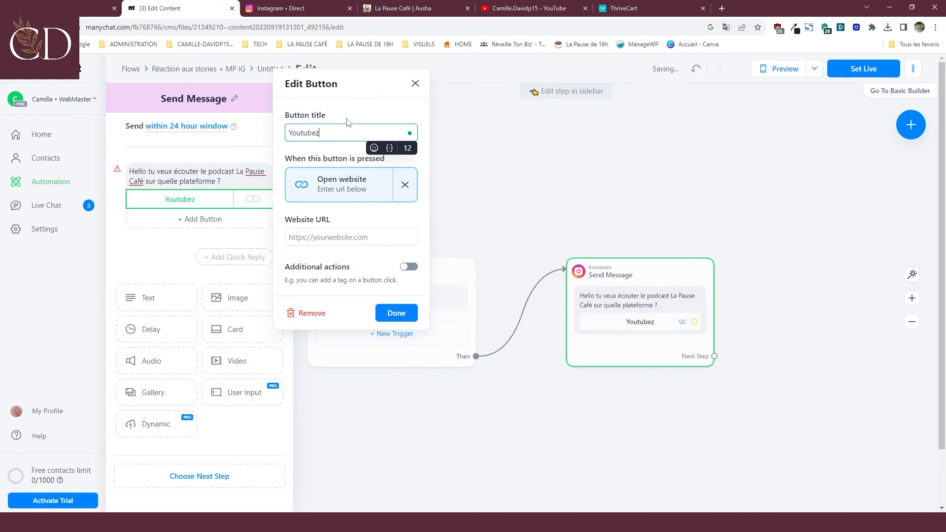
pyautogui.press('BackSpace')
# - Copy the address of the YouTube channel from its open page and save it as the Youtube button's website URL
pyautogui.click(537, 6)
pyautogui.click(289, 31)
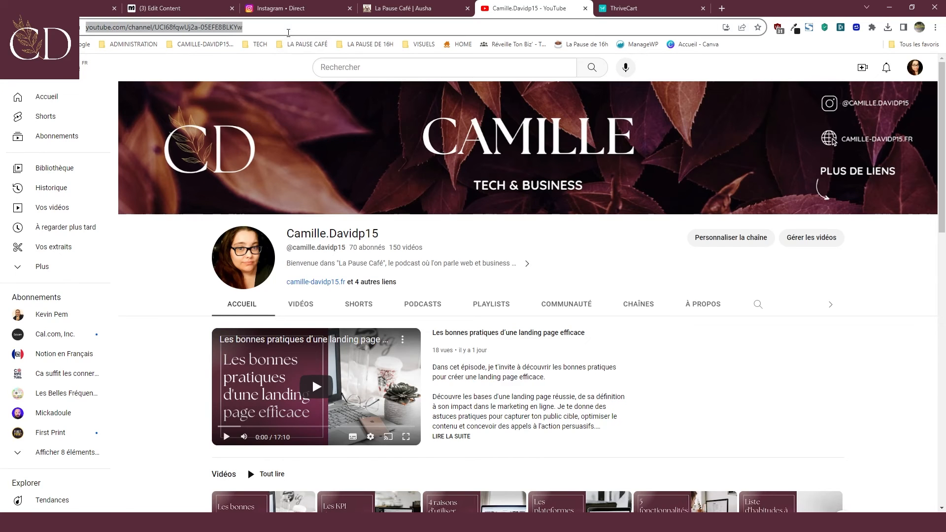
pyautogui.click(187, 8)
pyautogui.click(351, 236)
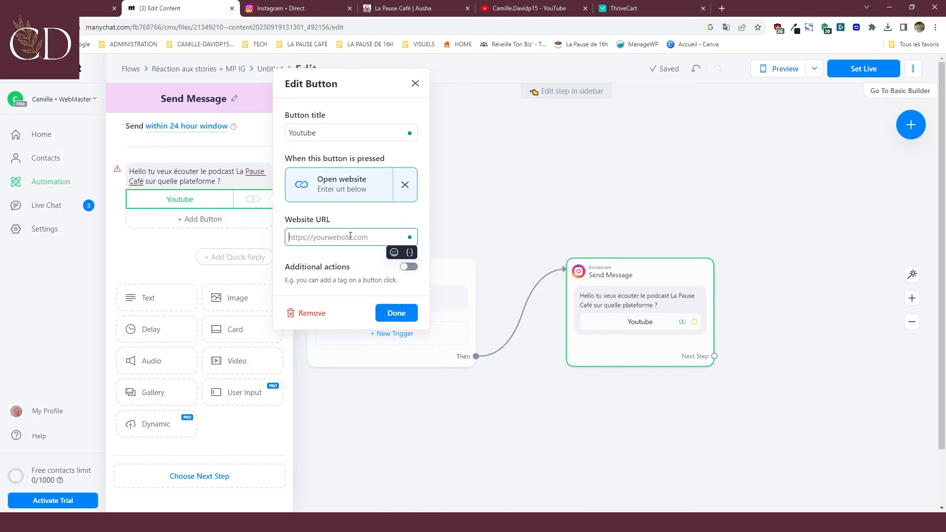
pyautogui.write('https://www.youtube.com/channel/UCl68fqwUj2a-05EFE8BLKYw')
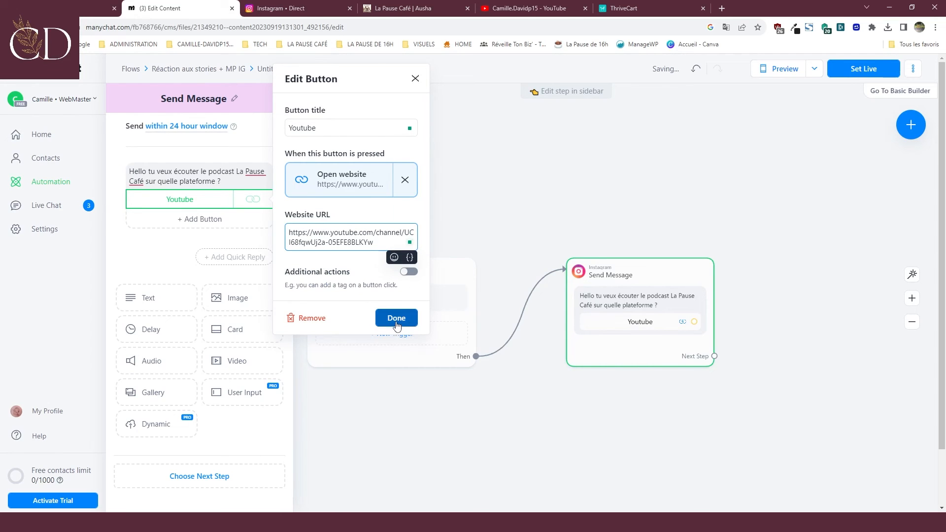
pyautogui.click(396, 322)
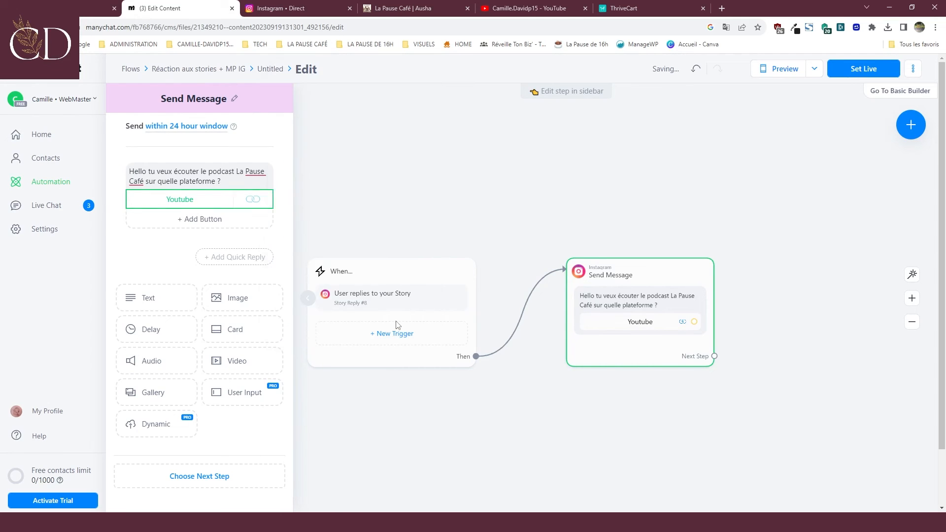
# - Add a second button to the message and make it open a website
pyautogui.click(213, 204)
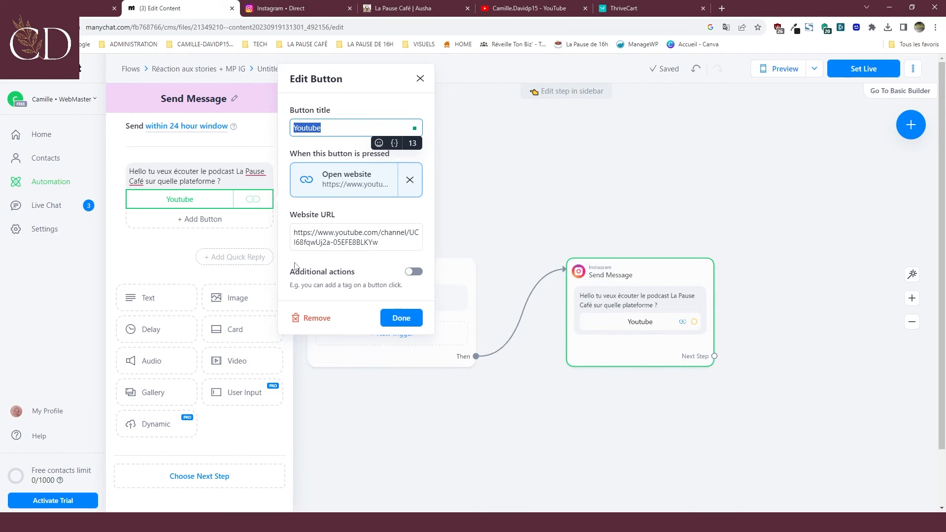
pyautogui.click(197, 227)
pyautogui.click(197, 224)
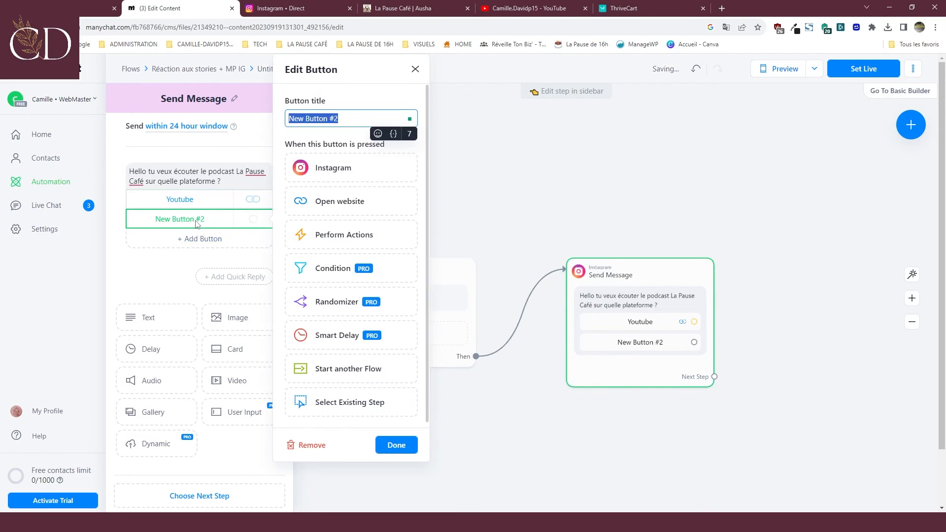
pyautogui.click(337, 197)
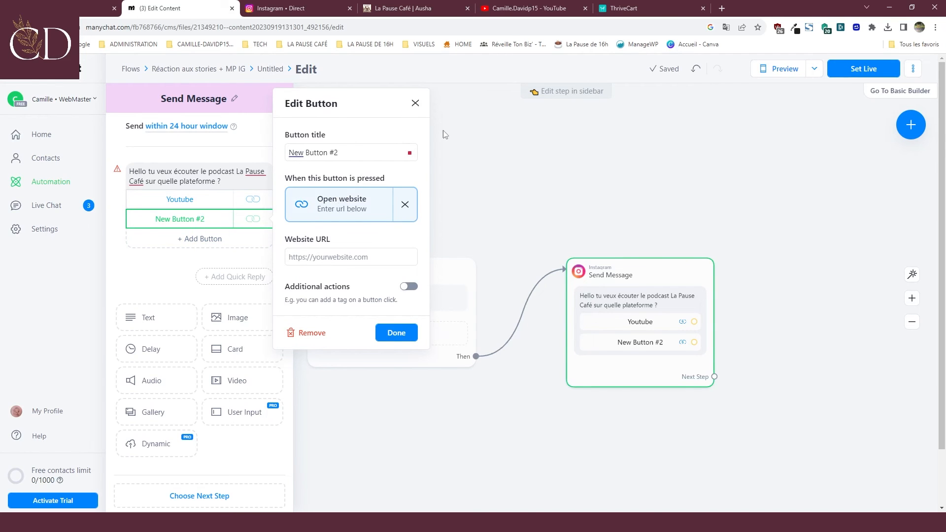
# - Copy the Spotify subscription link from the La Pause Café page on Ausha and return to the ManyChat flow
pyautogui.click(533, 8)
pyautogui.click(399, 8)
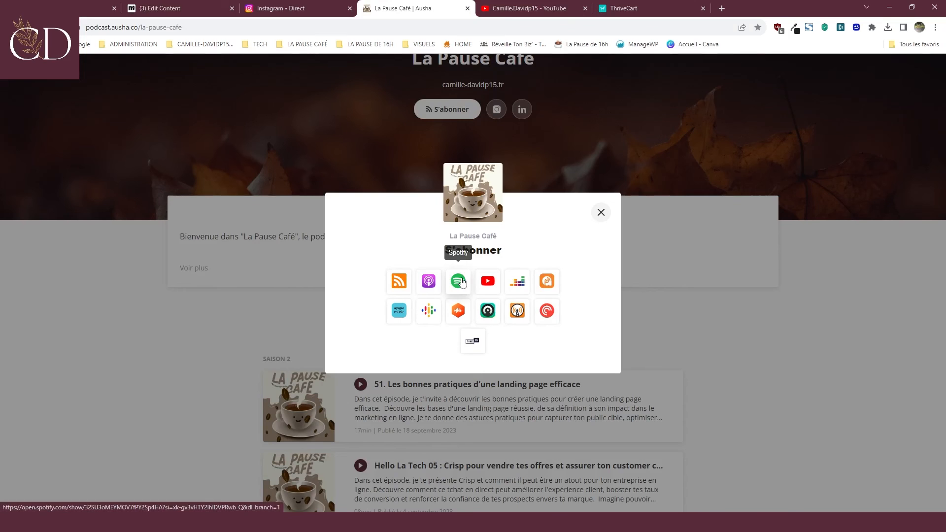
pyautogui.rightClick(461, 281)
pyautogui.click(492, 332)
pyautogui.click(279, 5)
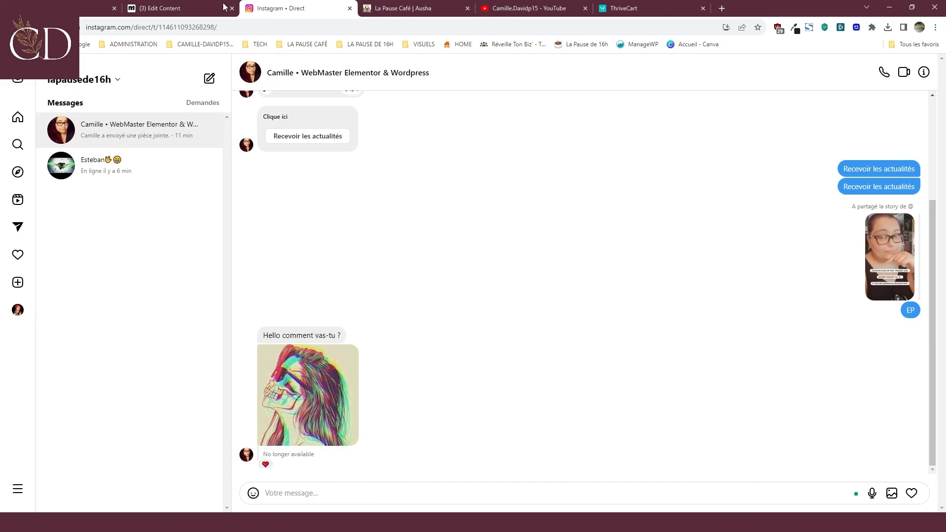
pyautogui.click(174, 6)
# - Title the second button spotify, paste the copied Spotify link as its website URL and save the button
pyautogui.tripleClick(320, 149)
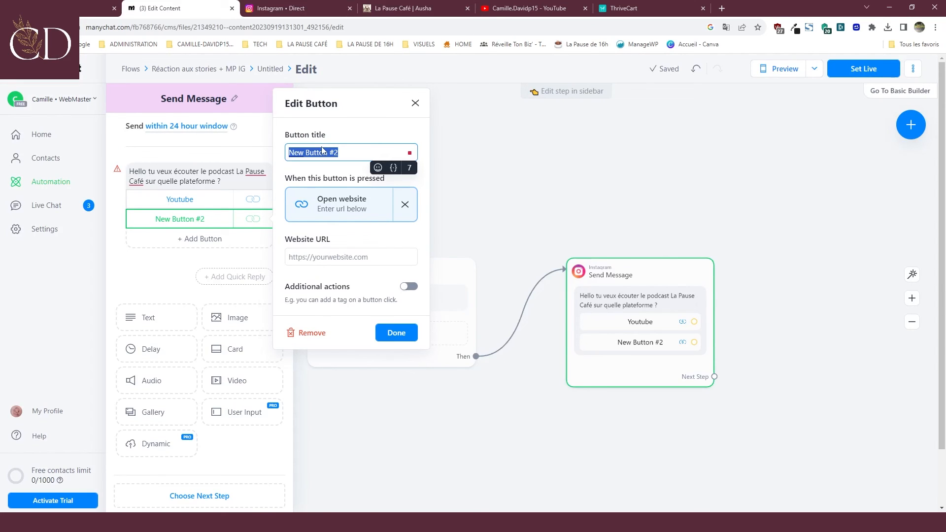
pyautogui.write('spot')
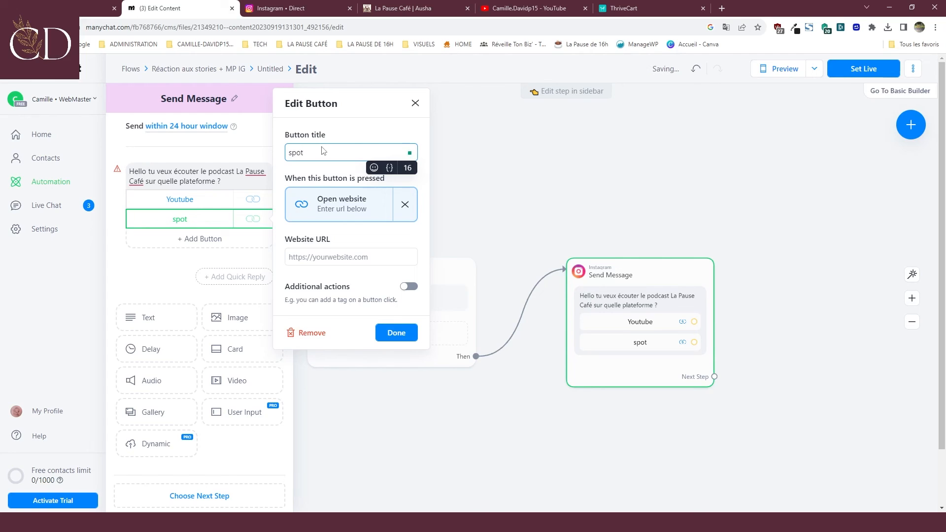
pyautogui.write('ify')
pyautogui.click(351, 257)
pyautogui.hotkey('ctrl', 'v')
pyautogui.click(399, 341)
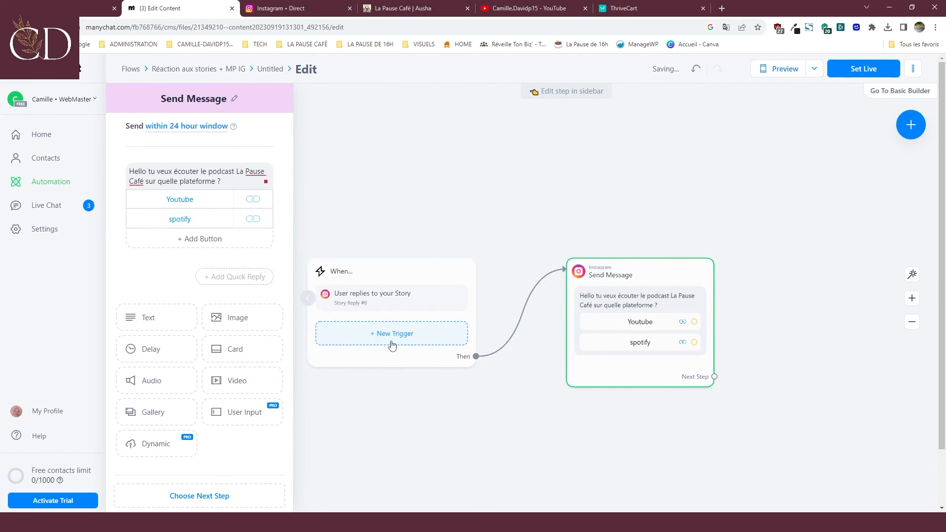
# - Copy the Apple Podcasts subscription link from the La Pause Café page on Ausha and return to the ManyChat flow
pyautogui.click(403, 8)
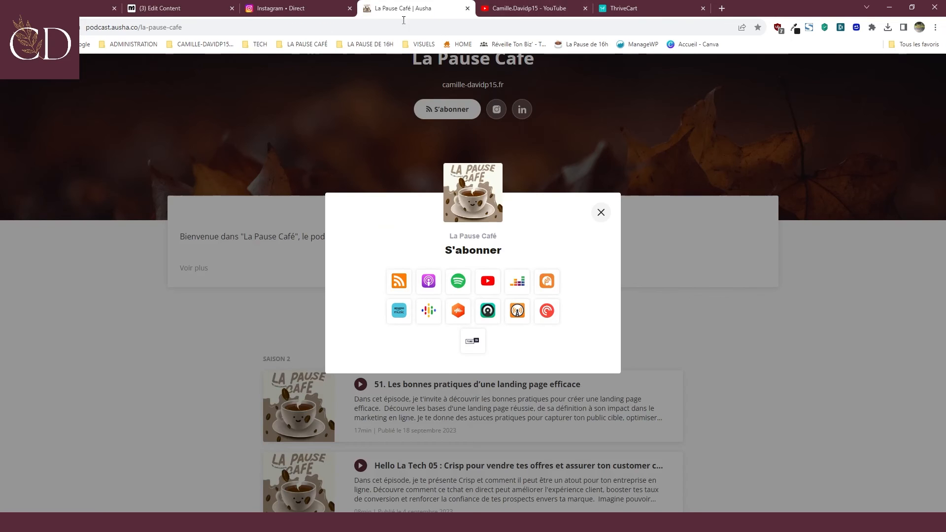
pyautogui.rightClick(428, 280)
pyautogui.click(473, 333)
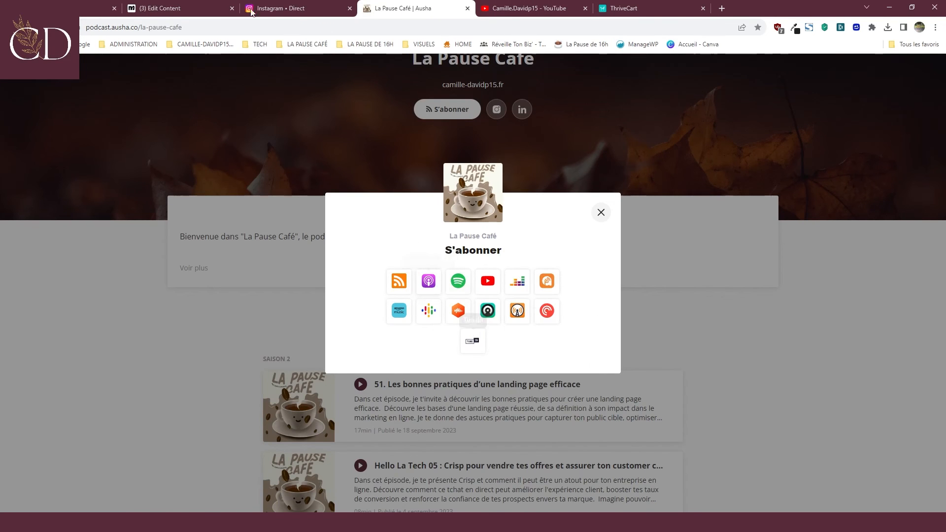
pyautogui.click(177, 9)
# - Add a third button titled Apple Podcast that opens a website, using the copied Apple Podcasts link as its URL
pyautogui.click(197, 240)
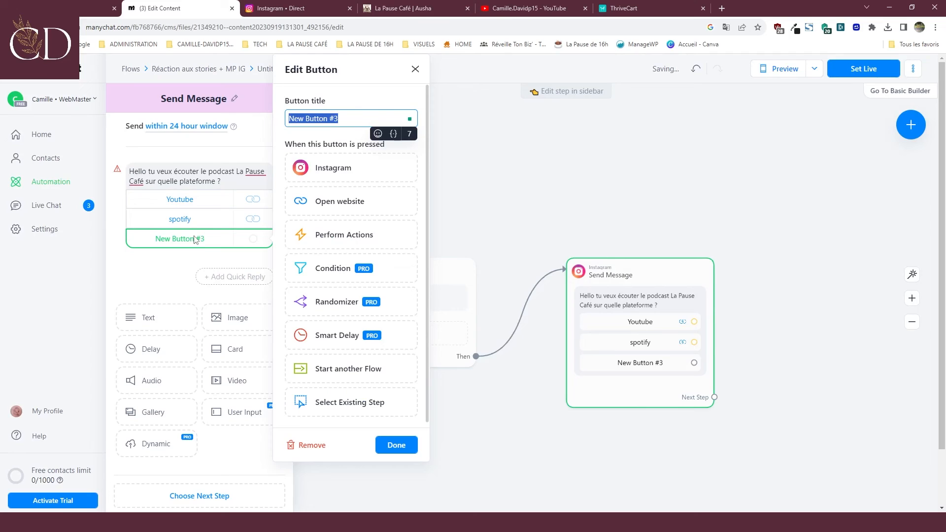
pyautogui.click(338, 204)
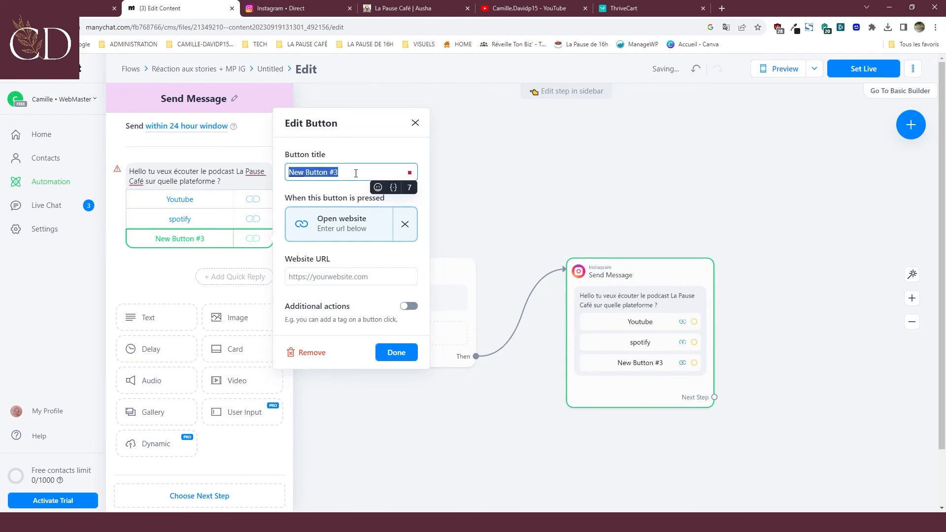
pyautogui.write('Apple ')
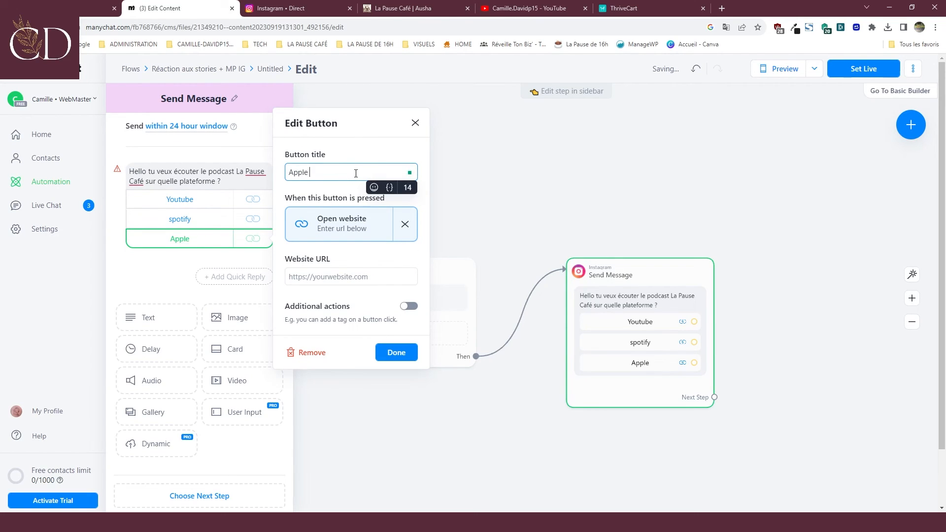
pyautogui.write('Podcast')
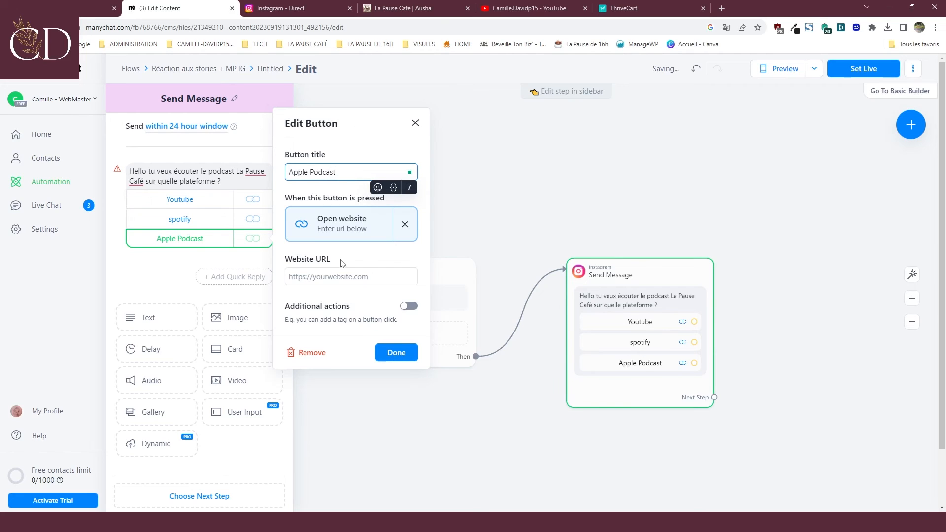
pyautogui.click(344, 277)
pyautogui.hotkey('ctrl', 'v')
pyautogui.click(396, 352)
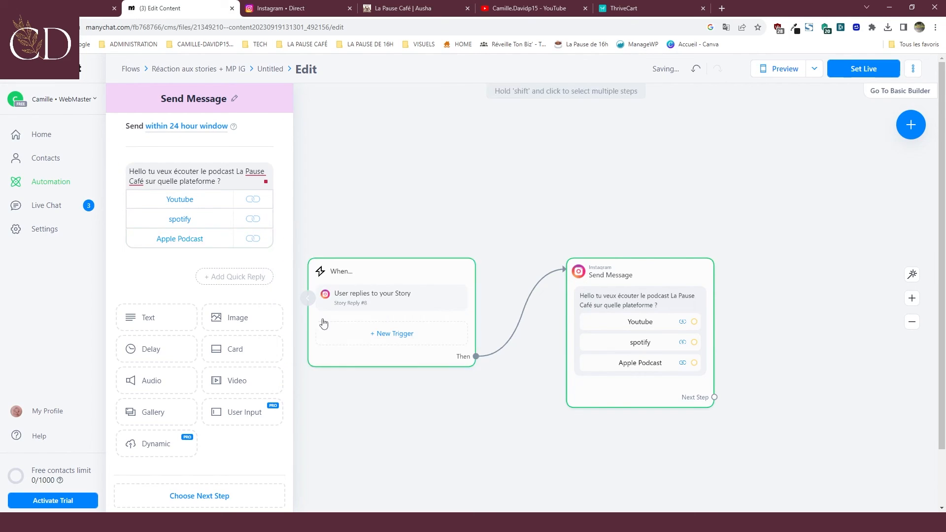
# - Capitalise the second button's title to Spotify and save the button
pyautogui.click(179, 220)
pyautogui.click(299, 143)
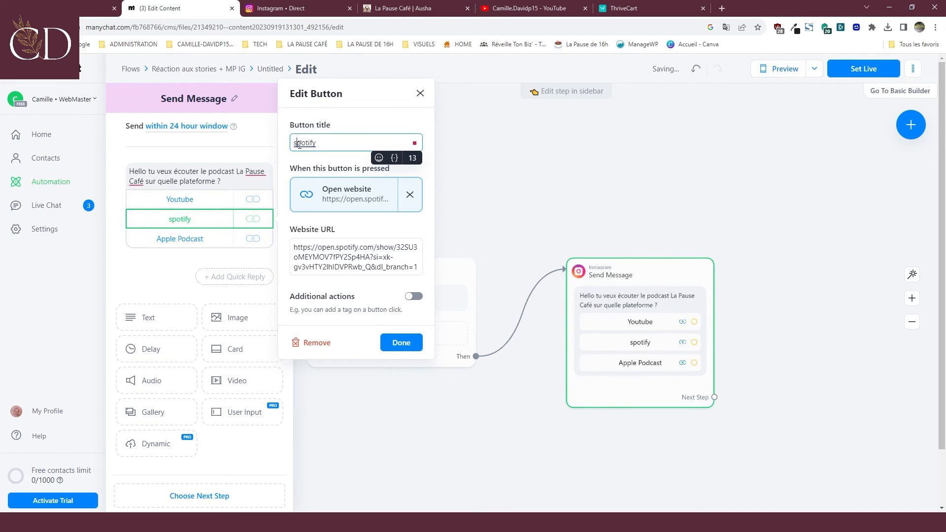
pyautogui.press('BackSpace')
pyautogui.write('S')
pyautogui.click(425, 343)
# - Attach an Actions step to the Youtube button and give it an Add Tag action
pyautogui.moveTo(532, 408); pyautogui.dragTo(329, 398)
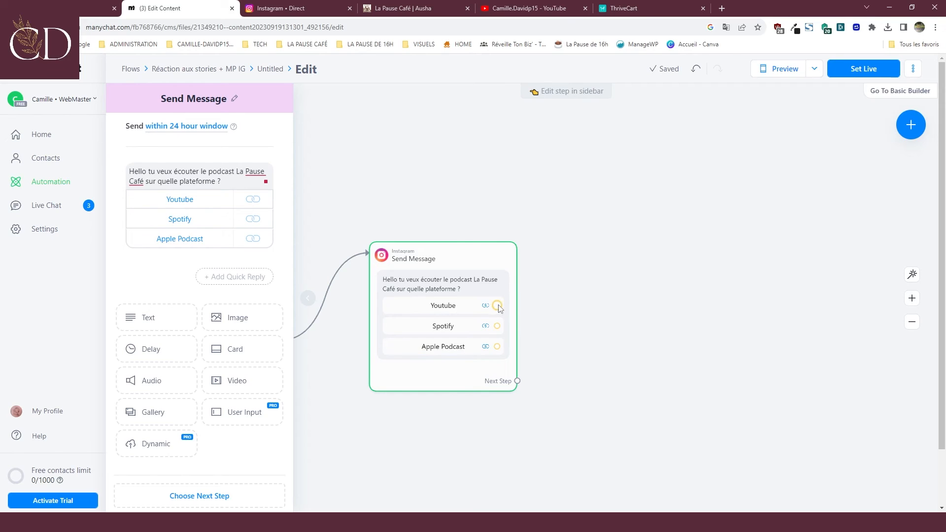
pyautogui.moveTo(497, 306); pyautogui.dragTo(635, 225)
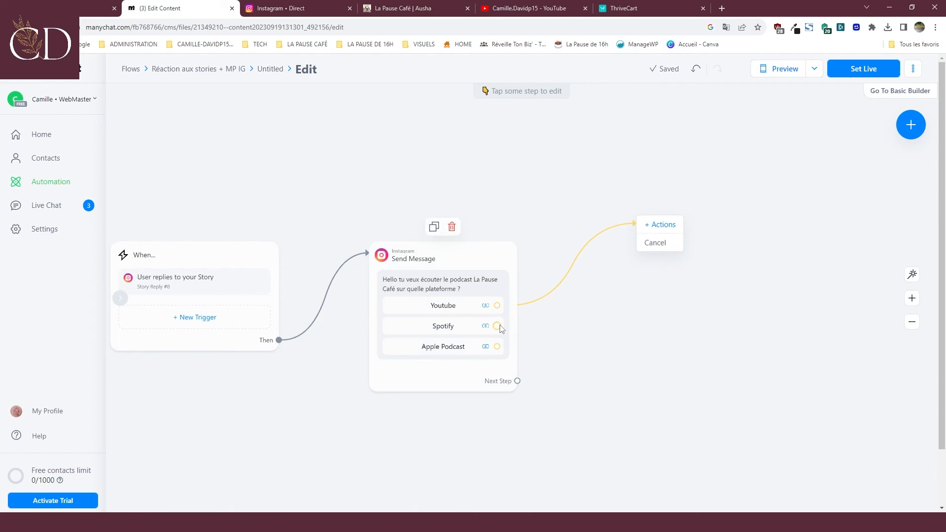
pyautogui.click(658, 224)
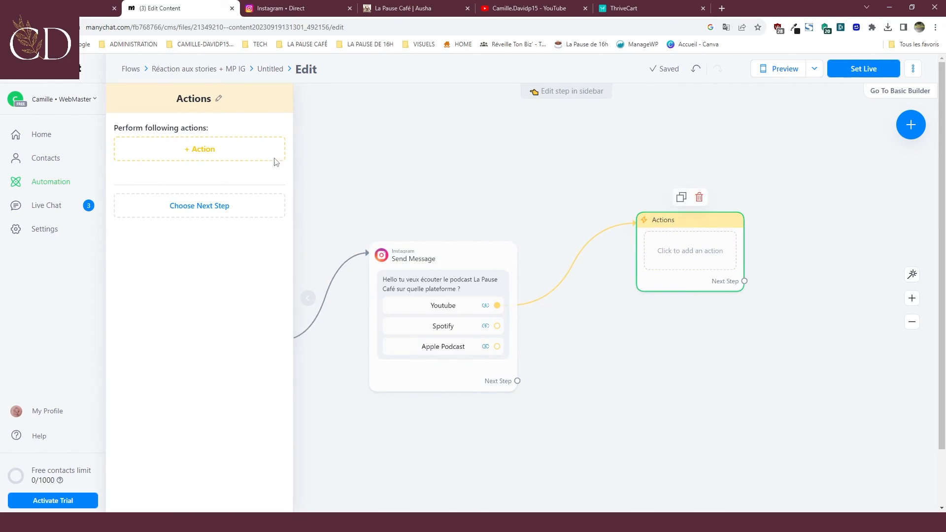
pyautogui.click(275, 158)
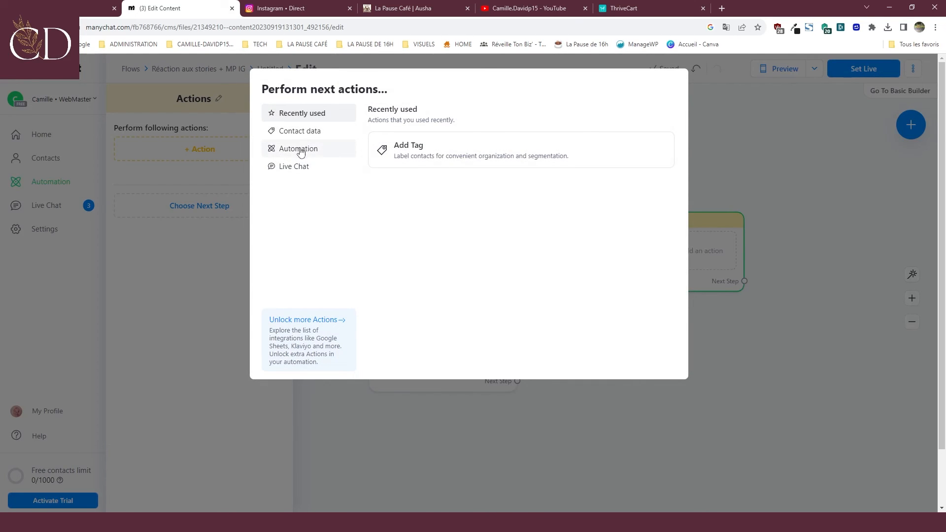
pyautogui.click(422, 157)
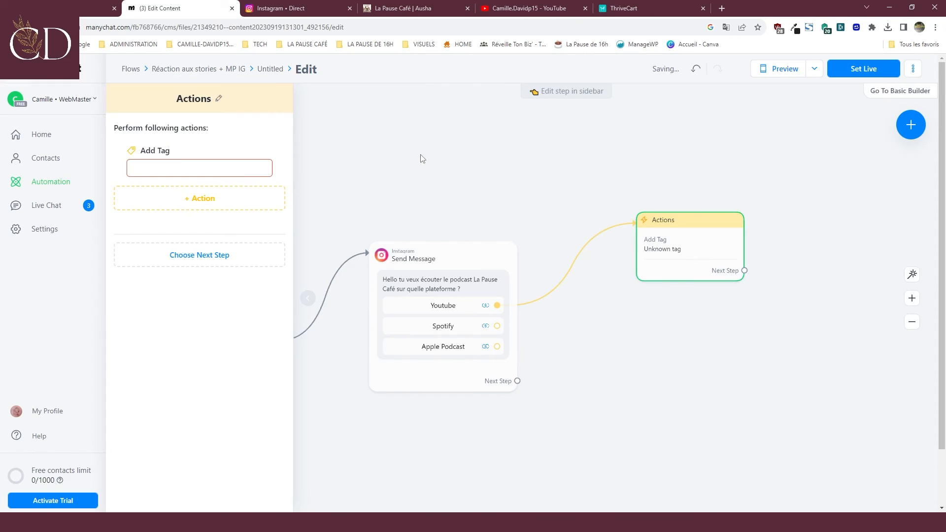
# - Create a new tag named YouTube for the action attached to the Youtube button
pyautogui.click(191, 168)
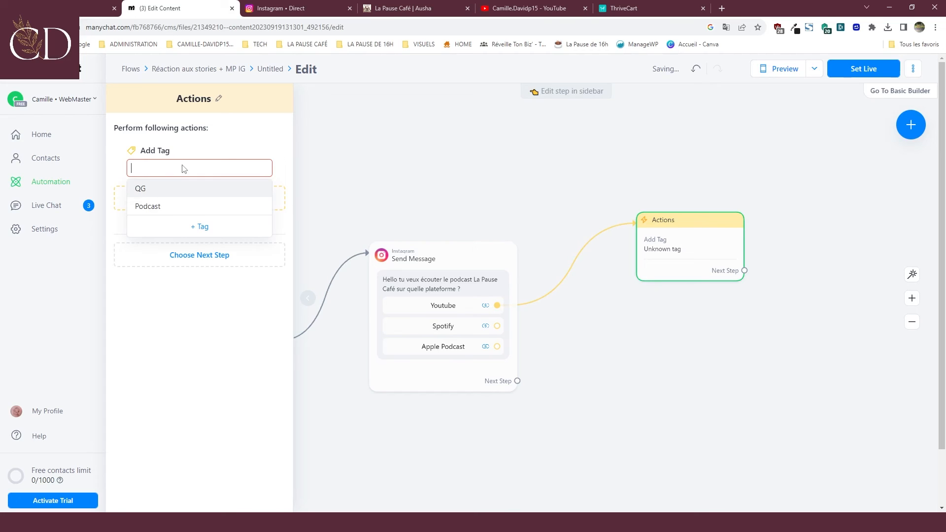
pyautogui.click(201, 226)
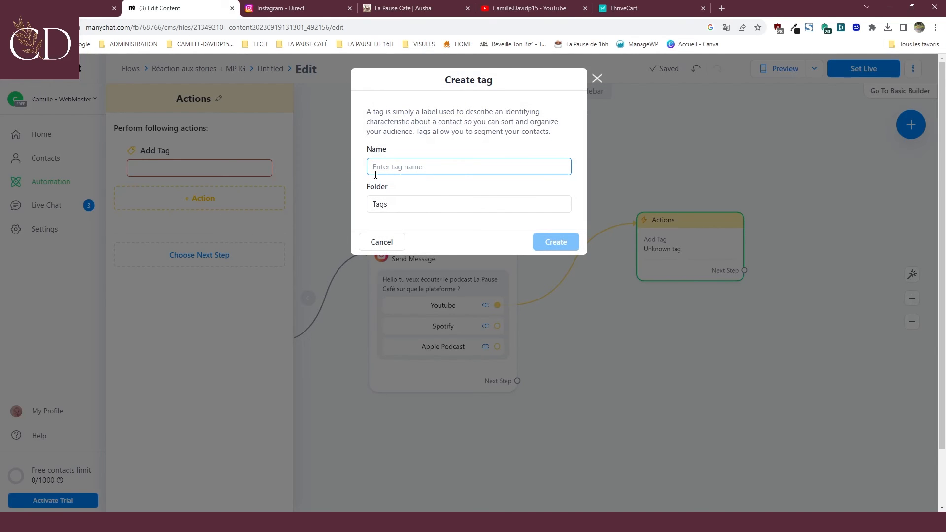
pyautogui.write('YouTube')
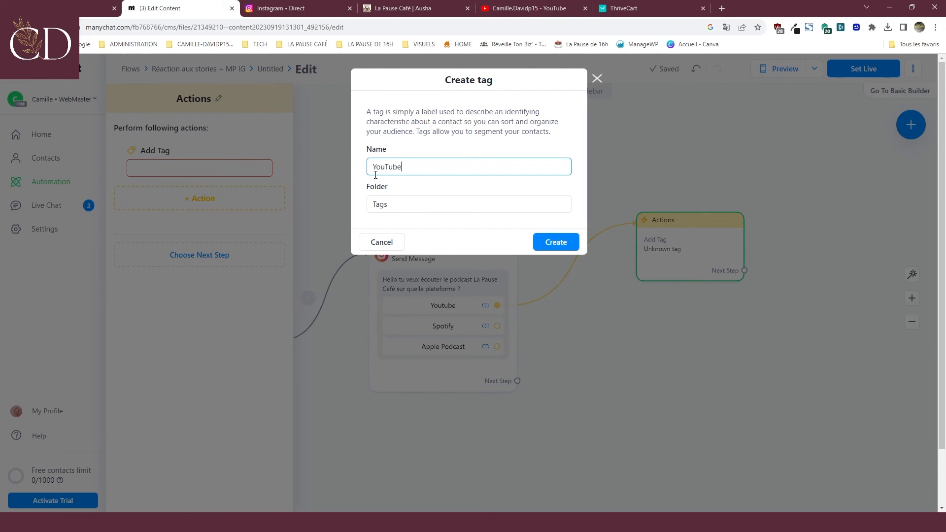
pyautogui.click(534, 242)
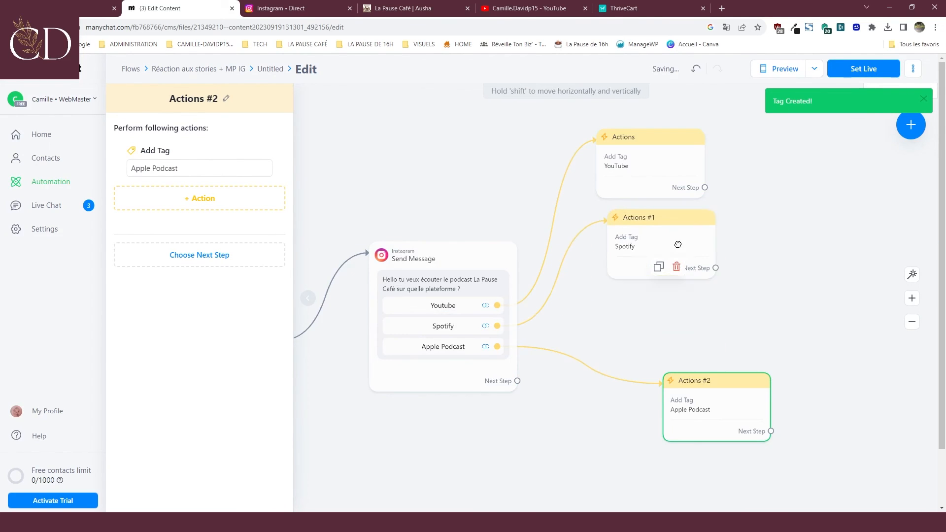
# - Stack the three tag action steps closer together and connect a new Instagram message step after the YouTube tag action
pyautogui.moveTo(718, 417); pyautogui.dragTo(652, 325)
pyautogui.moveTo(813, 284); pyautogui.dragTo(706, 328)
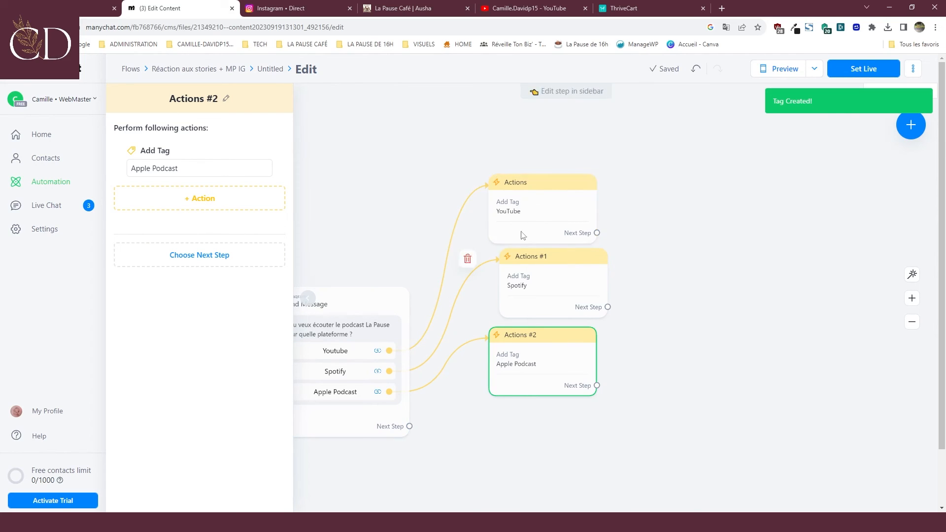
pyautogui.moveTo(558, 215); pyautogui.dragTo(686, 192)
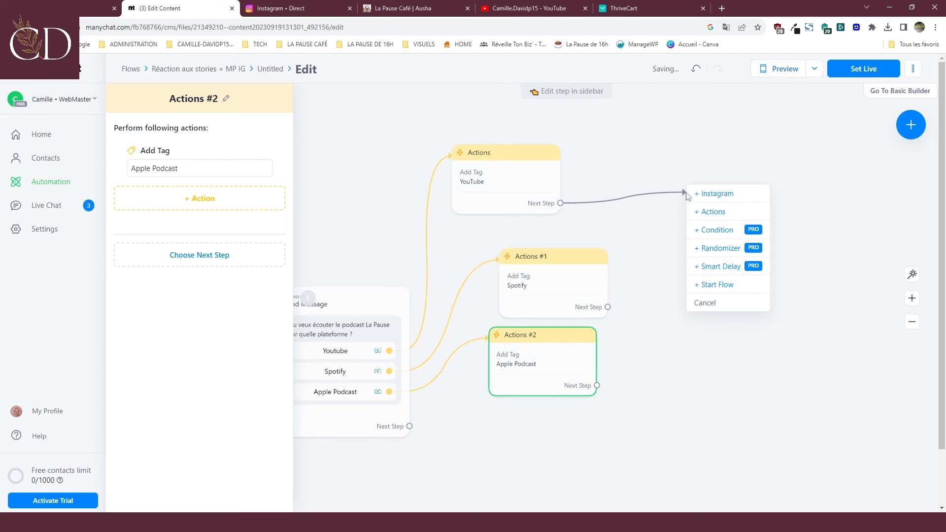
pyautogui.click(713, 196)
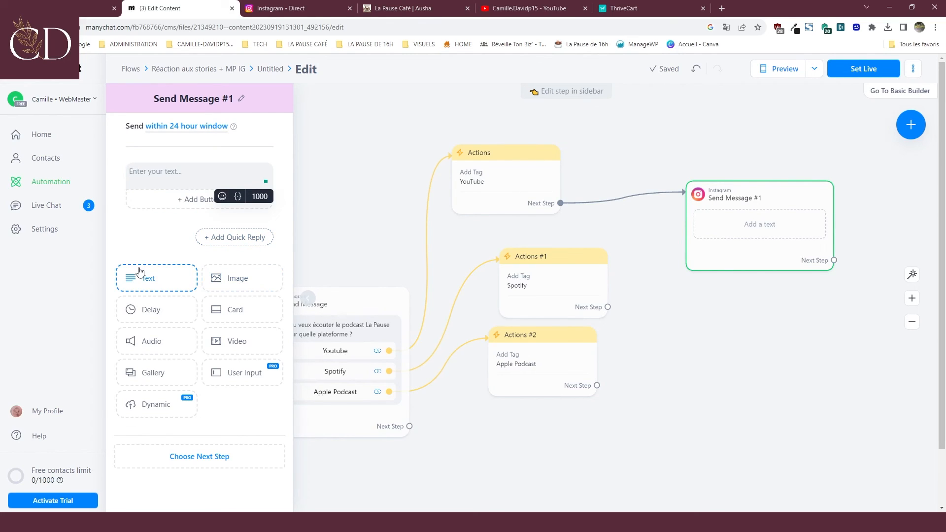
# - Add a delay block to the YouTube follow-up message and set its waiting time to 10 seconds
pyautogui.click(159, 318)
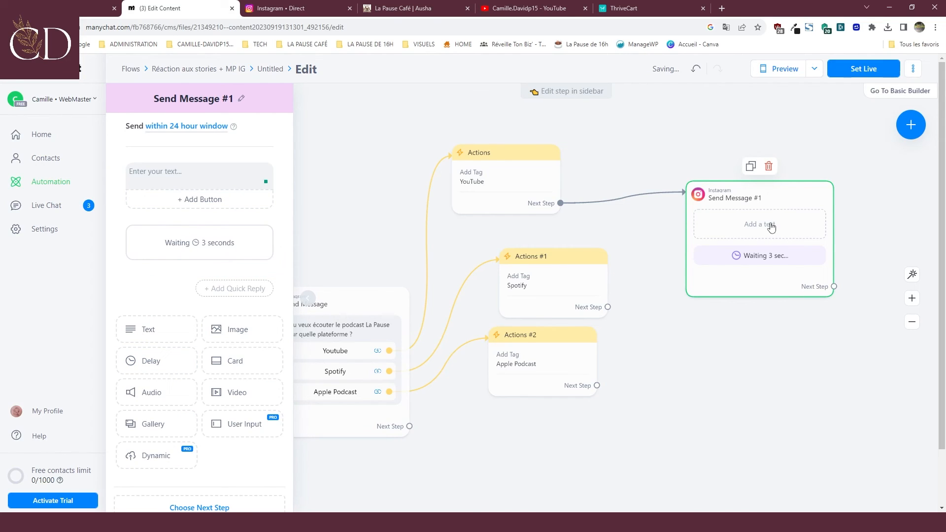
pyautogui.click(202, 243)
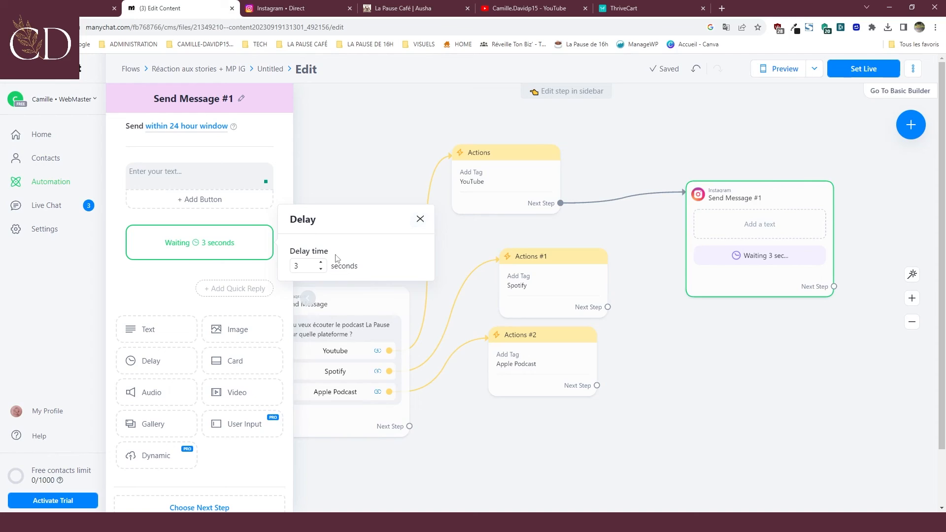
pyautogui.click(321, 262)
pyautogui.click(323, 264)
pyautogui.click(145, 277)
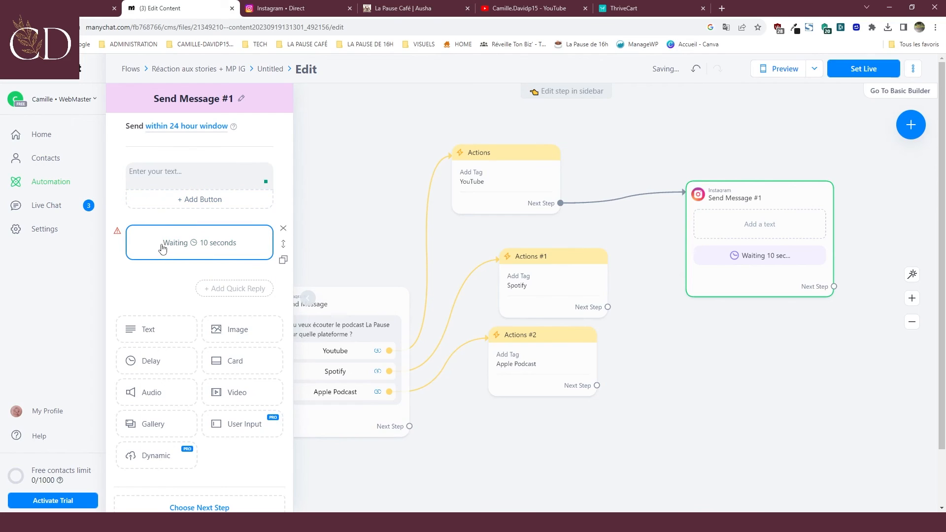
pyautogui.moveTo(115, 232)
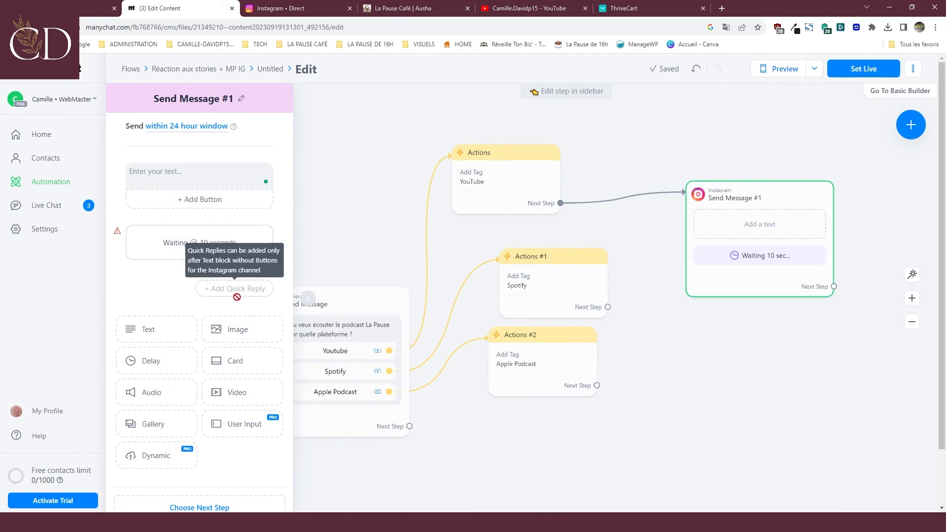
# - Add a text block after the delay reading "N'hésite pas à t'abonner à la chaine"
pyautogui.click(164, 330)
pyautogui.click(190, 280)
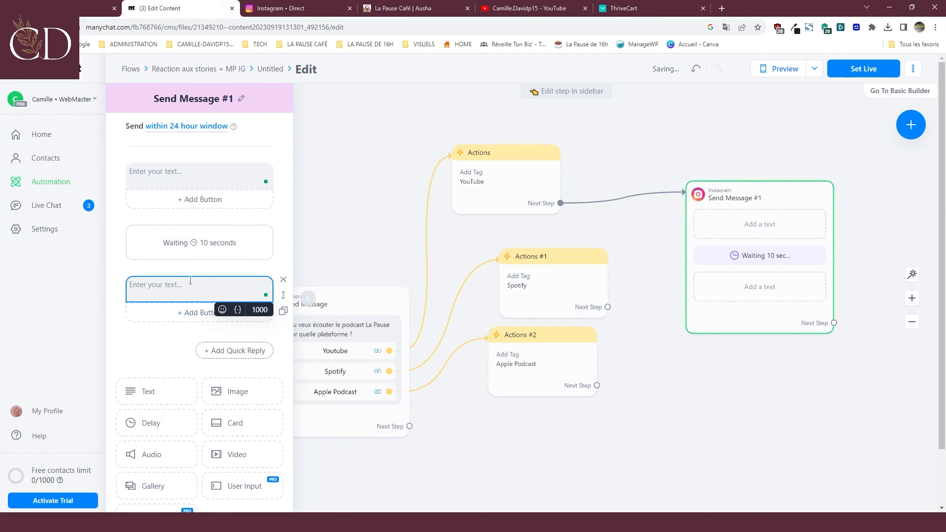
pyautogui.write("N'éhsite pas")
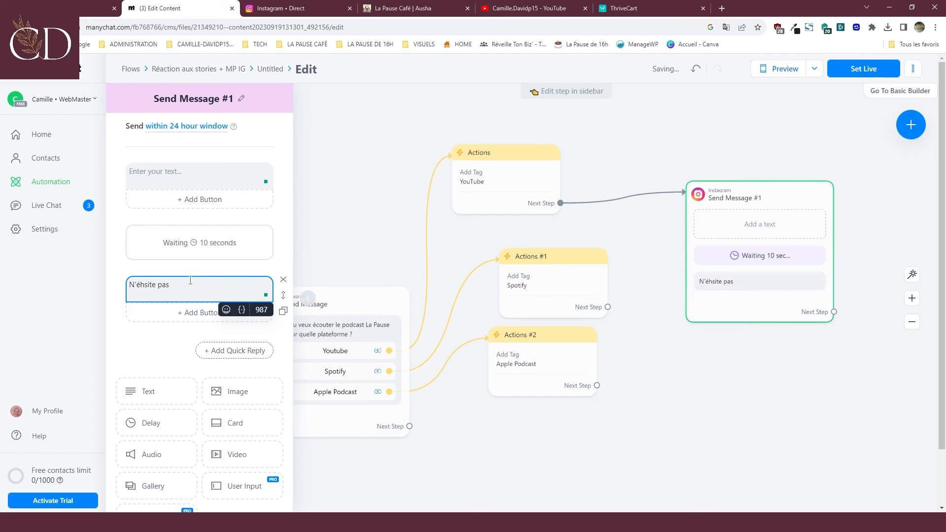
pyautogui.press('BackSpace')
pyautogui.press('BackSpace')
pyautogui.press('BackSpace')
pyautogui.press('BackSpace')
pyautogui.press('BackSpace')
pyautogui.press('BackSpace')
pyautogui.write("hésite pas à t'abonner à la ch")
pyautogui.write('aine')
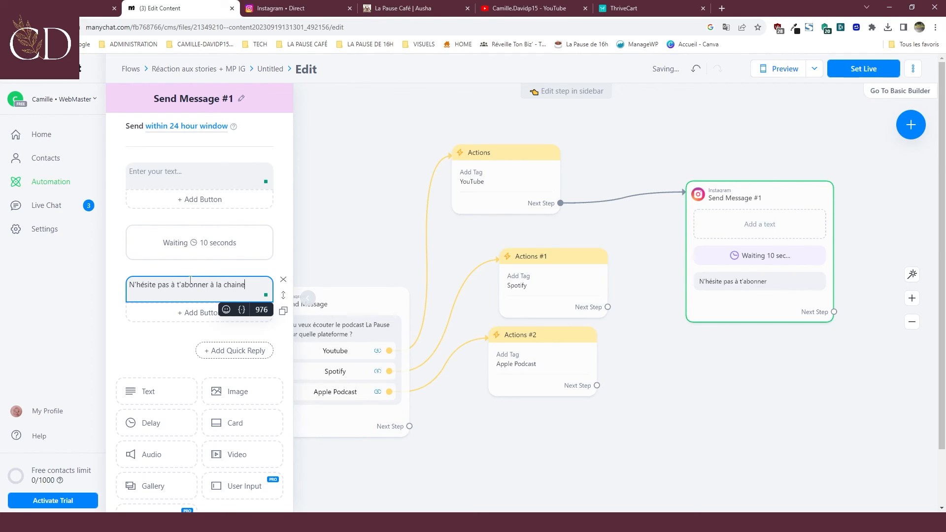
pyautogui.click(158, 355)
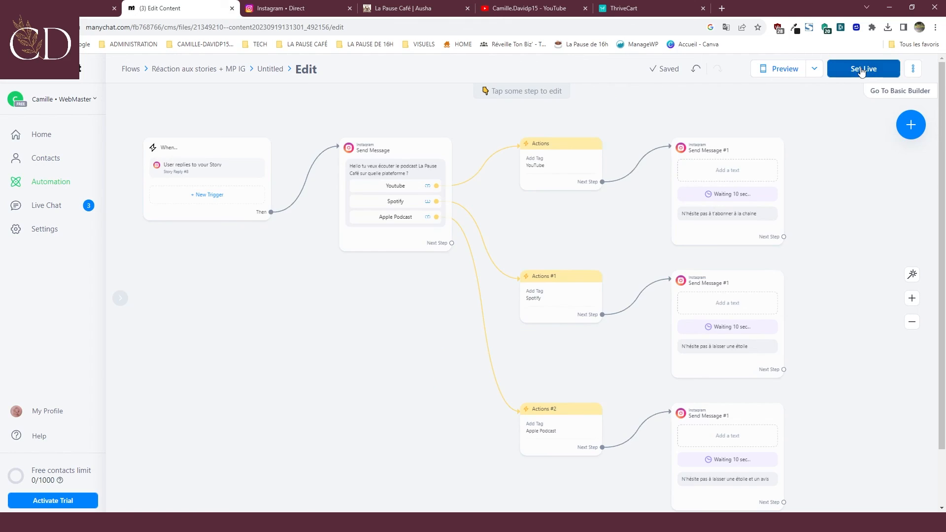
# - Try to set the flow live, and delete the empty text block from the YouTube, Spotify and Apple Podcast follow-up messages
pyautogui.click(861, 72)
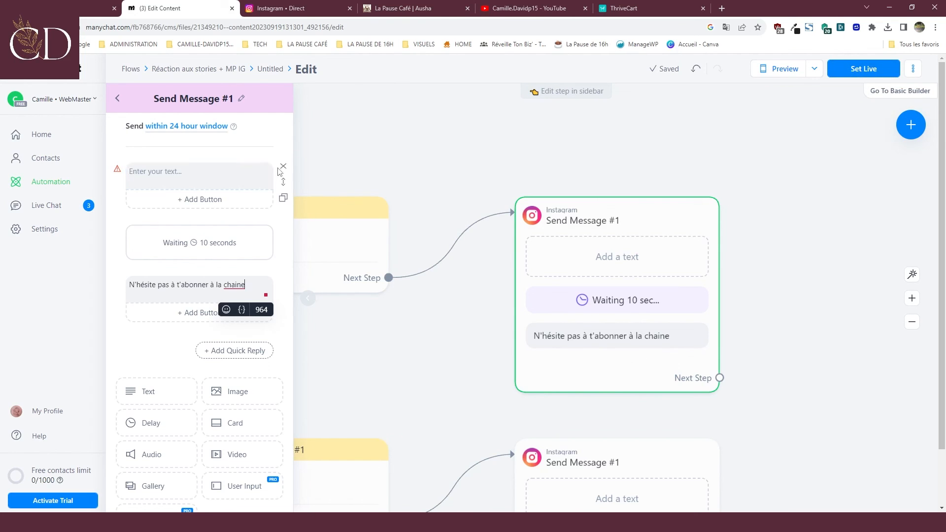
pyautogui.click(283, 167)
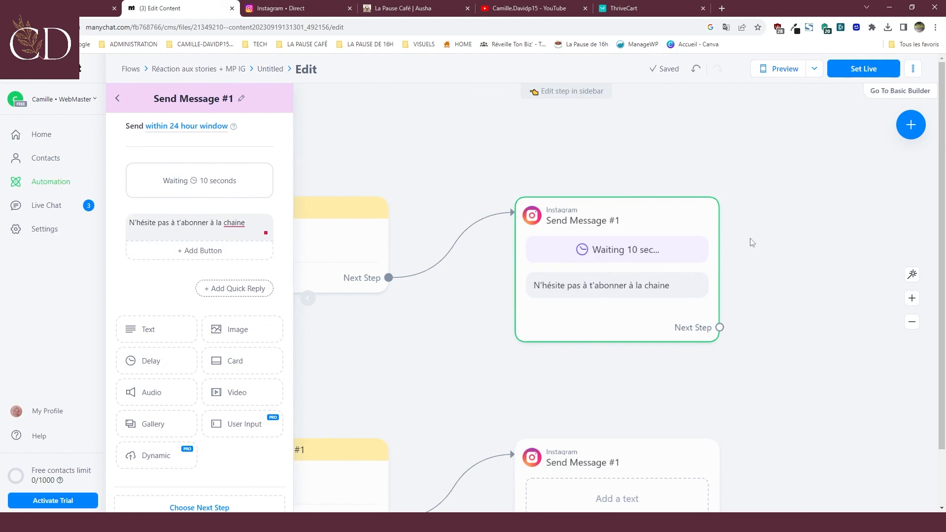
pyautogui.scroll(-3, 753, 243)
pyautogui.scroll(2, 743, 293)
pyautogui.moveTo(788, 355); pyautogui.dragTo(746, 261)
pyautogui.click(616, 305)
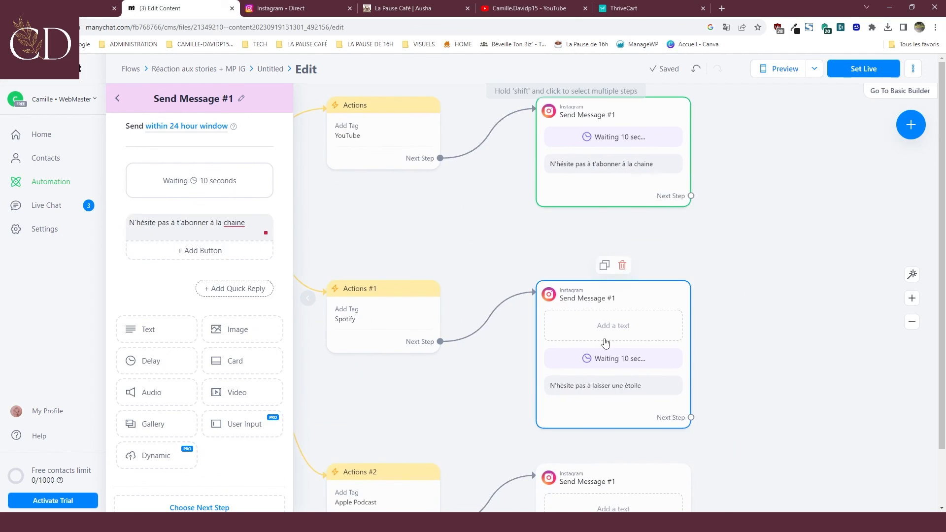
pyautogui.click(283, 168)
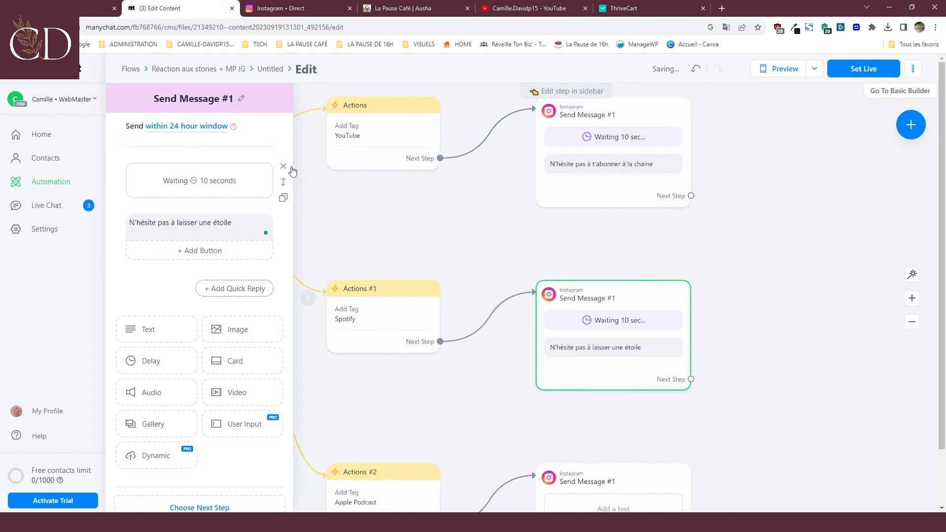
pyautogui.moveTo(761, 321); pyautogui.dragTo(744, 183)
pyautogui.click(617, 370)
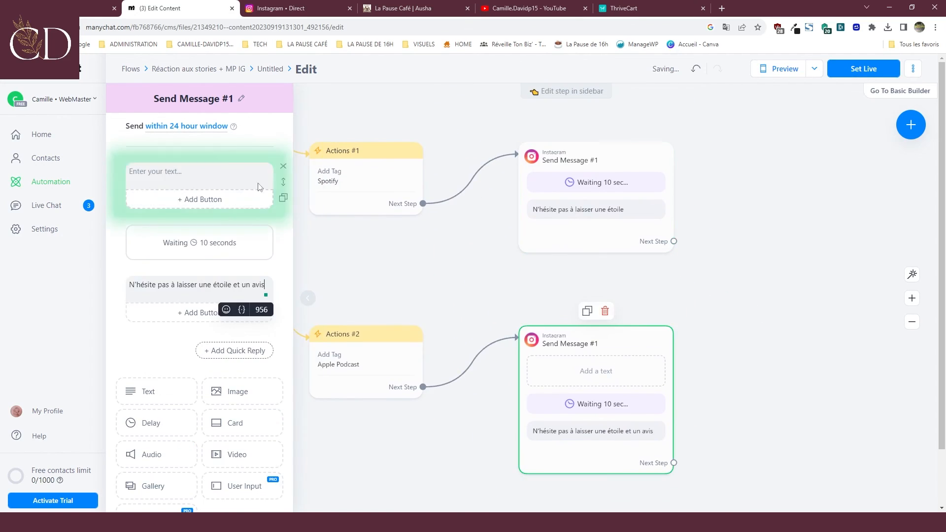
pyautogui.click(284, 168)
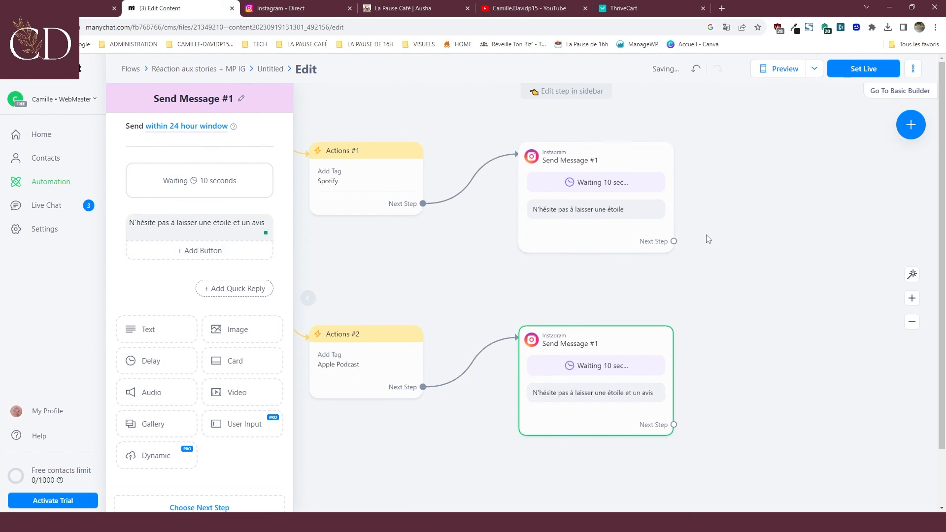
# - Set the flow live and look over its message, button and tag steps
pyautogui.click(858, 69)
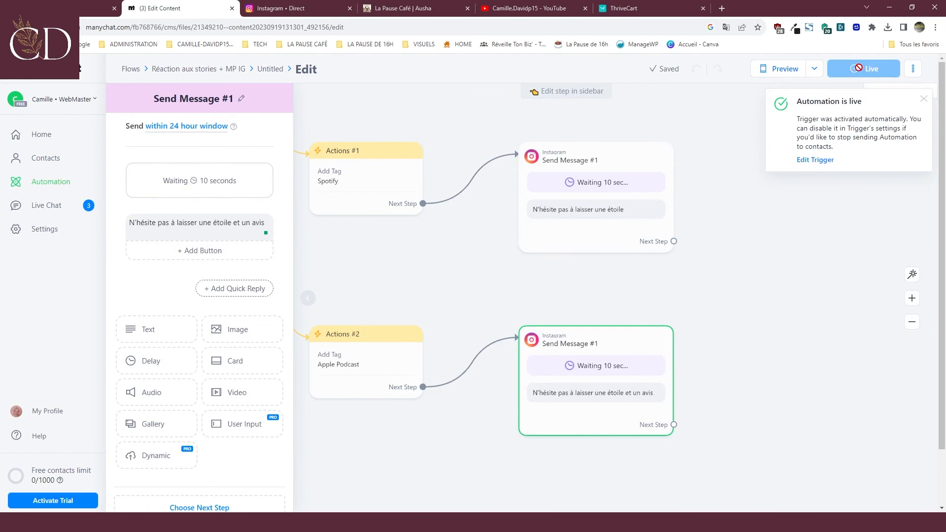
pyautogui.moveTo(684, 281); pyautogui.dragTo(885, 318)
pyautogui.moveTo(564, 302); pyautogui.dragTo(660, 375)
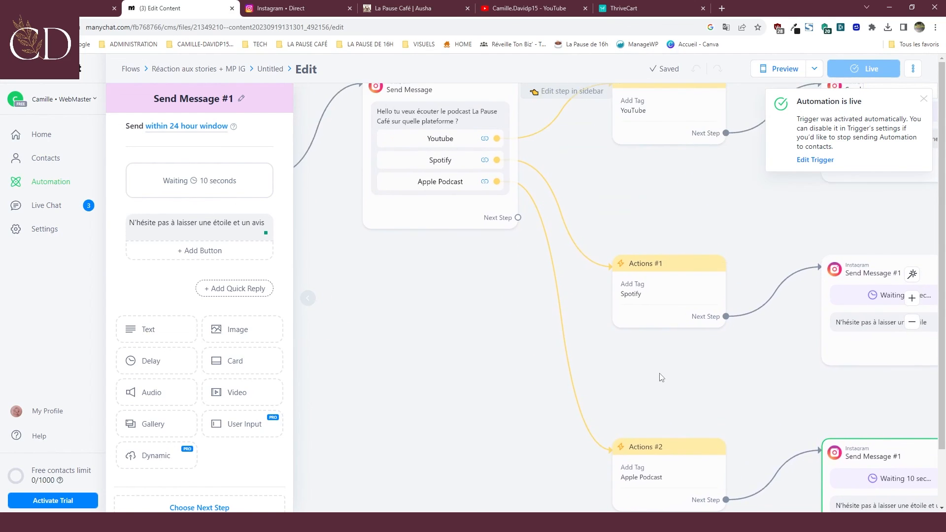
pyautogui.moveTo(562, 310); pyautogui.dragTo(636, 401)
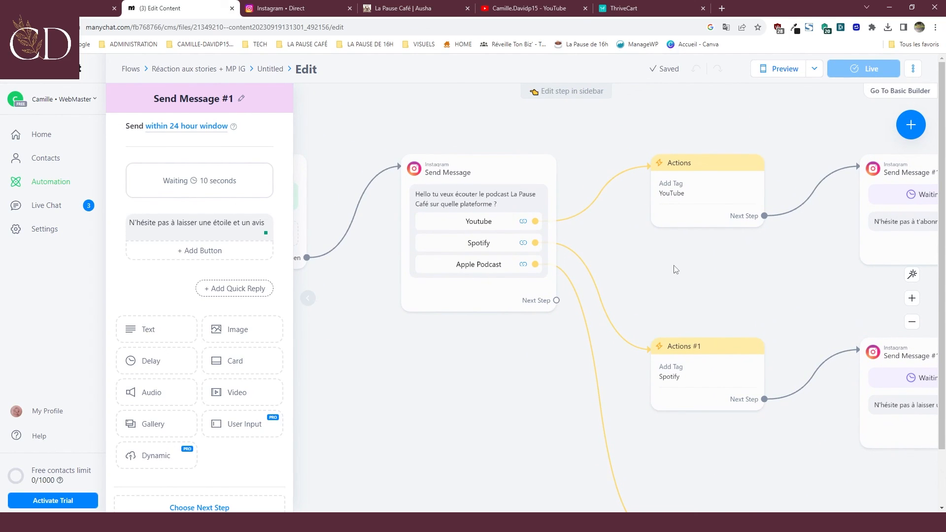
pyautogui.moveTo(640, 265); pyautogui.dragTo(680, 275)
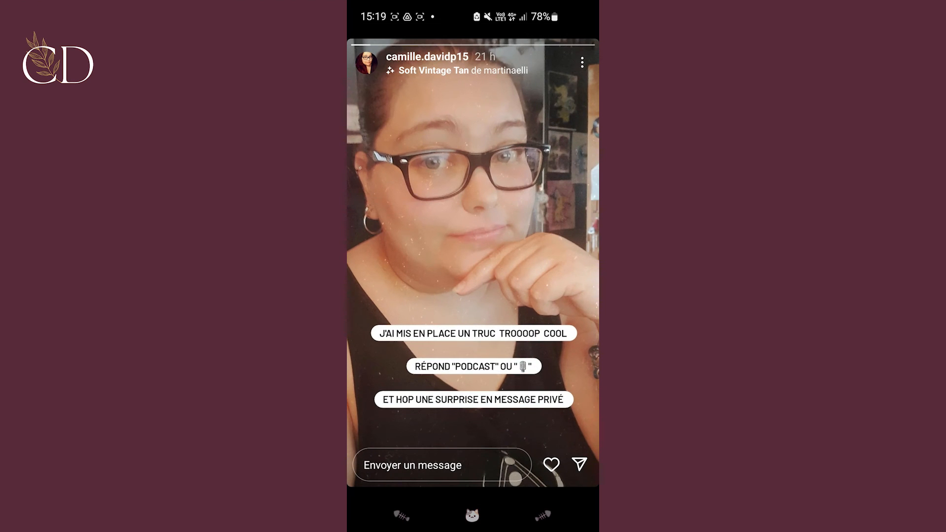
# - Reply POD to the Instagram story on the phone and test the Youtube button in the automatic reply
pyautogui.click(414, 462)
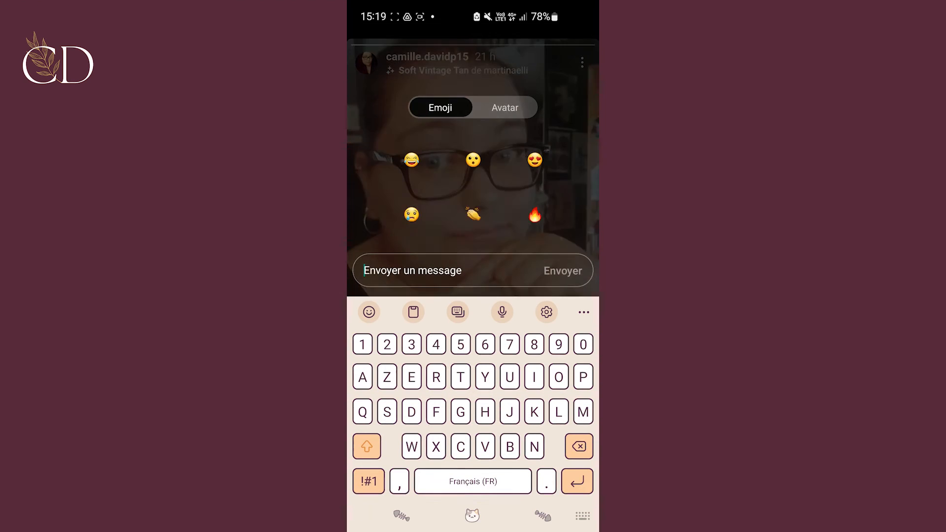
pyautogui.write('POD')
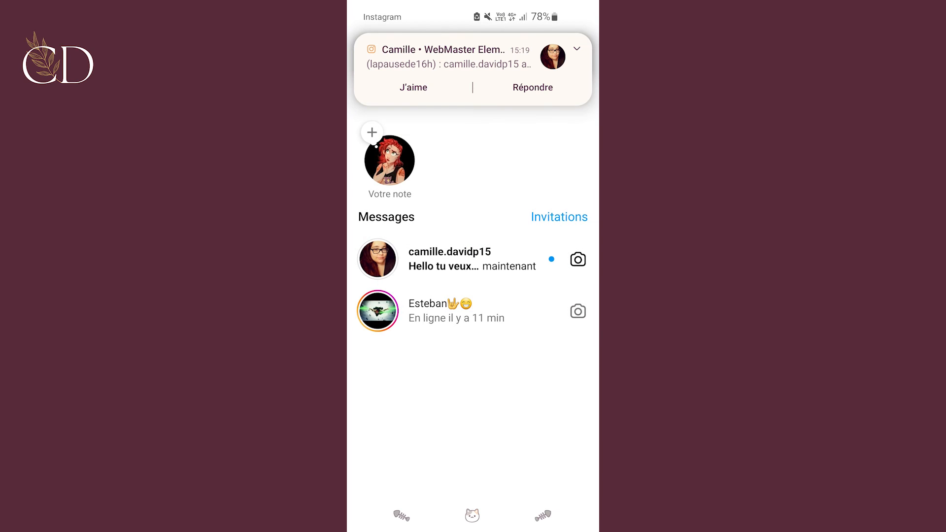
pyautogui.click(464, 260)
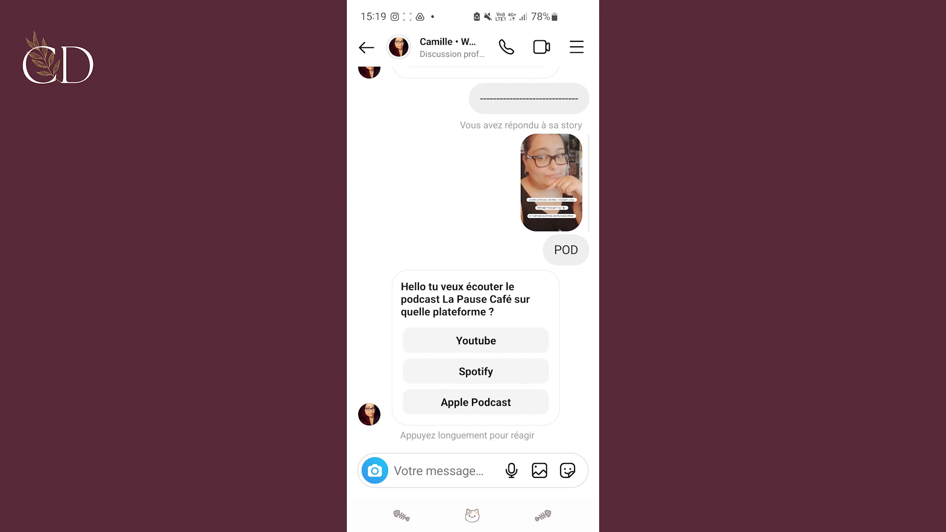
pyautogui.click(476, 340)
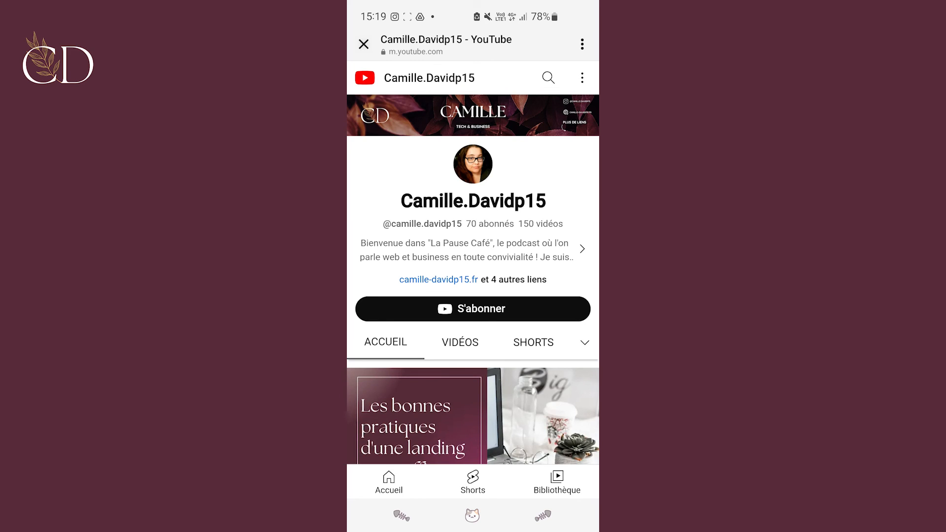
pyautogui.click(364, 44)
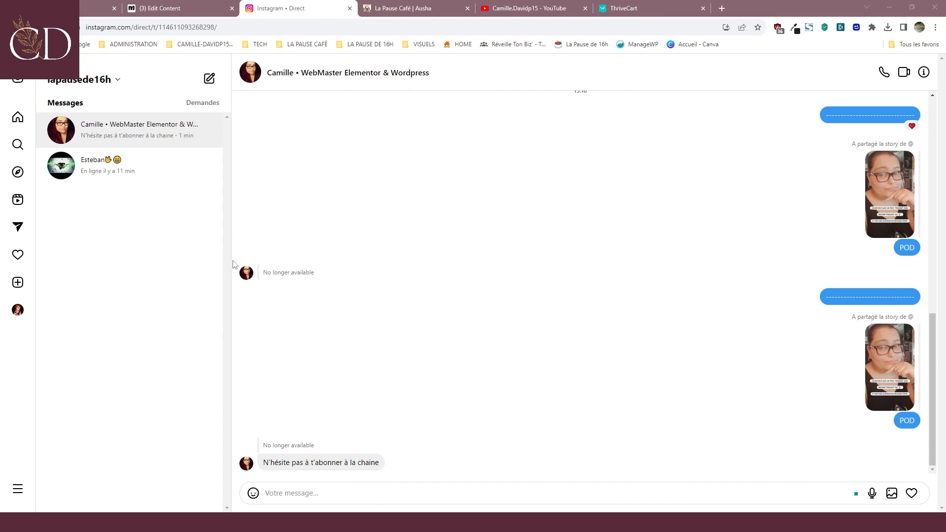
# - React with a heart to the earlier automatic reply in Instagram Direct, and return to ManyChat's home dashboard
pyautogui.doubleClick(281, 272)
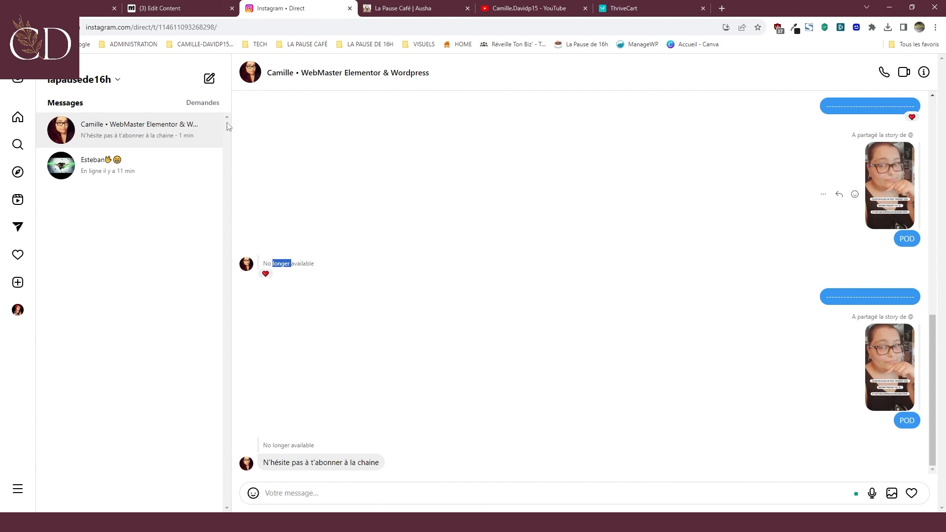
pyautogui.click(144, 7)
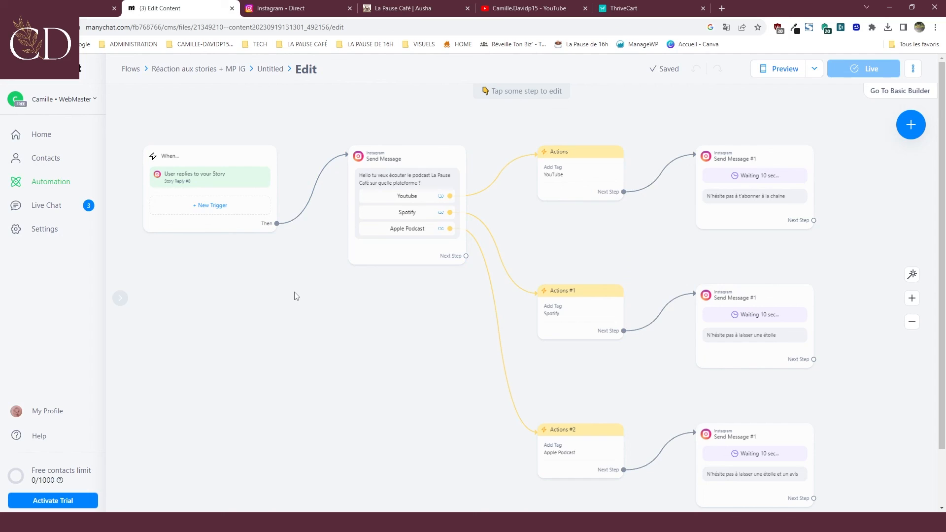
pyautogui.click(69, 136)
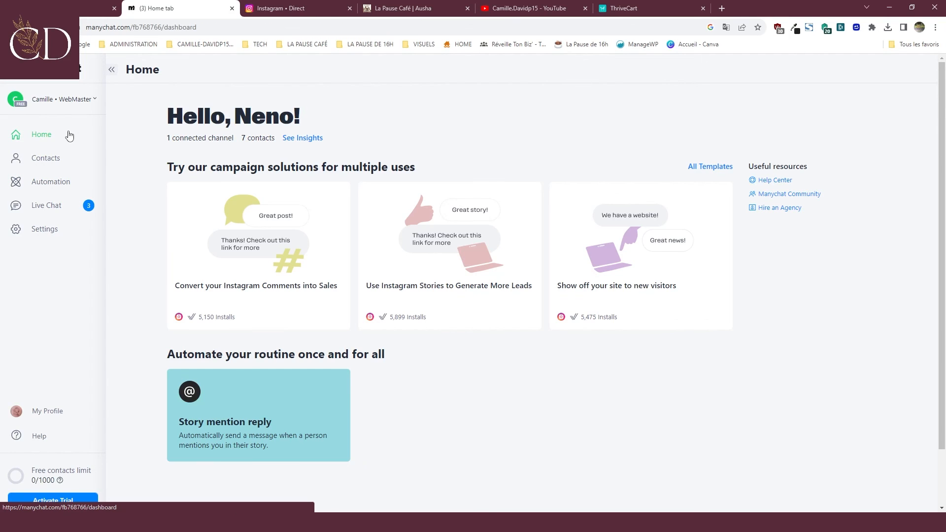